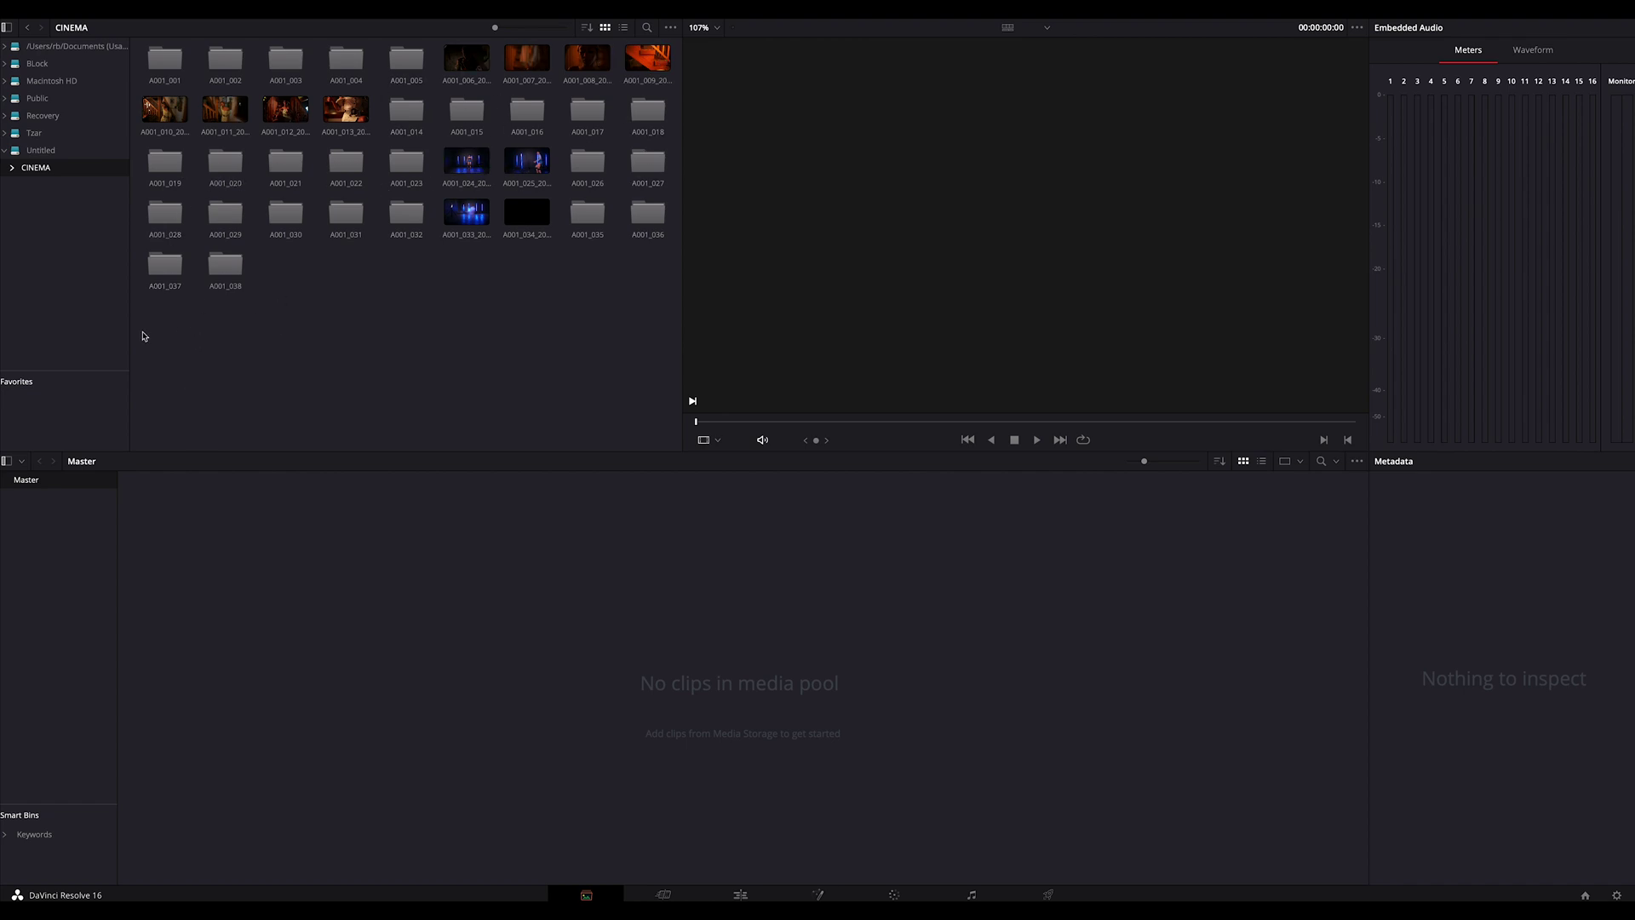
- Add the A001_038 clip from Media Storage to the Media Pool and bring it into grading
{"action": "left_click_drag", "start_coordinate": [224, 269], "coordinate": [294, 596]}
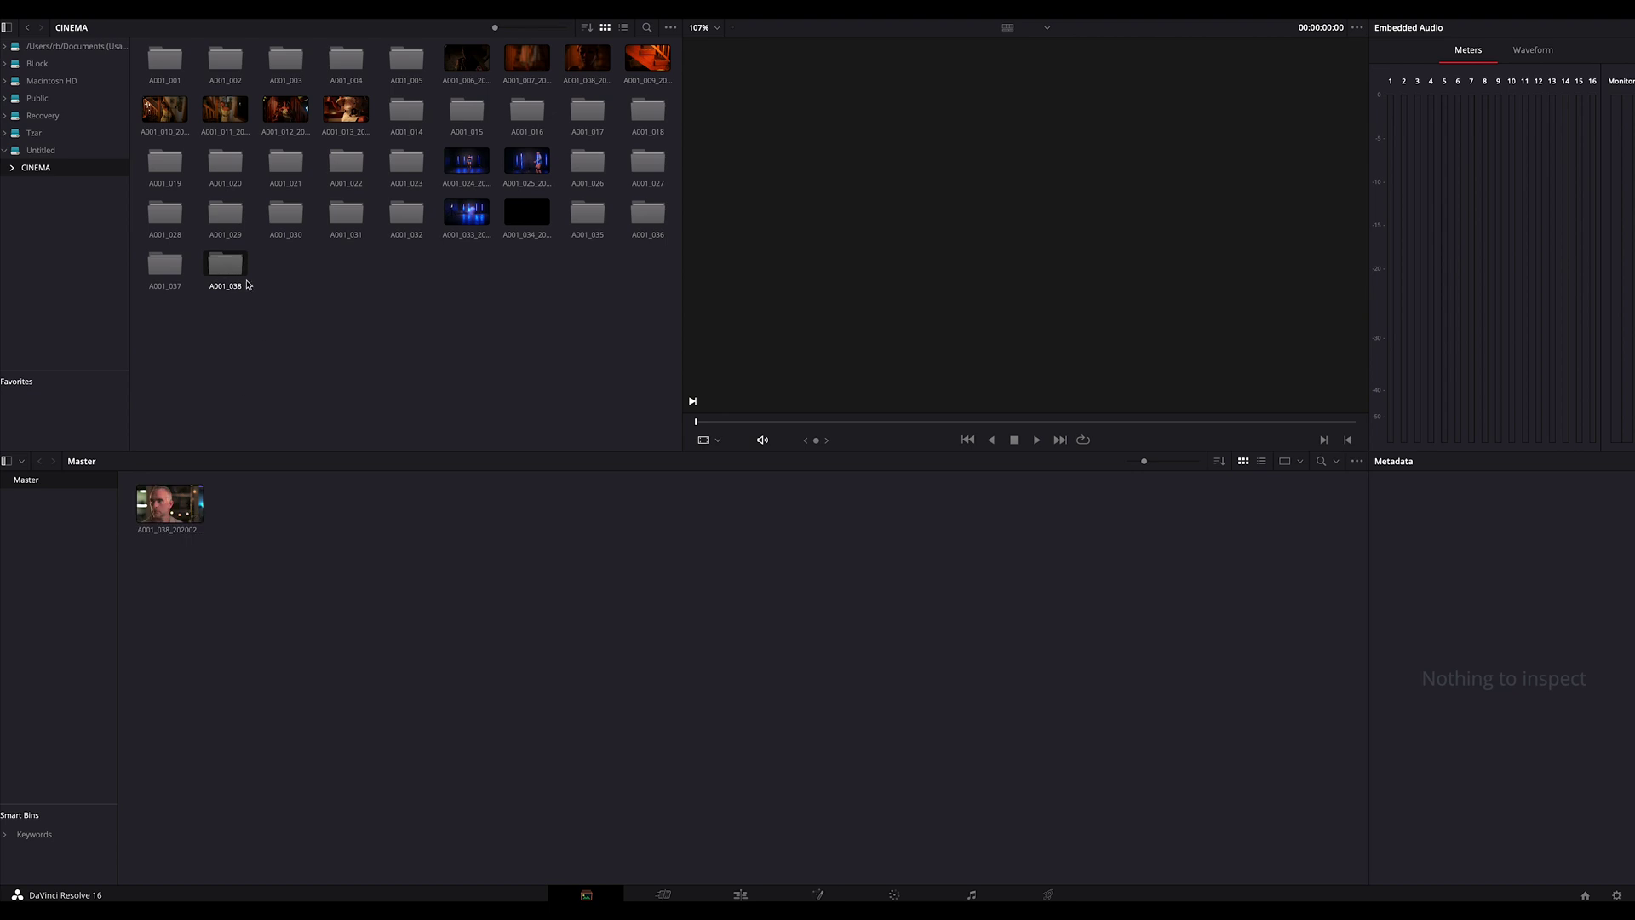
{"action": "double_click", "coordinate": [230, 269]}
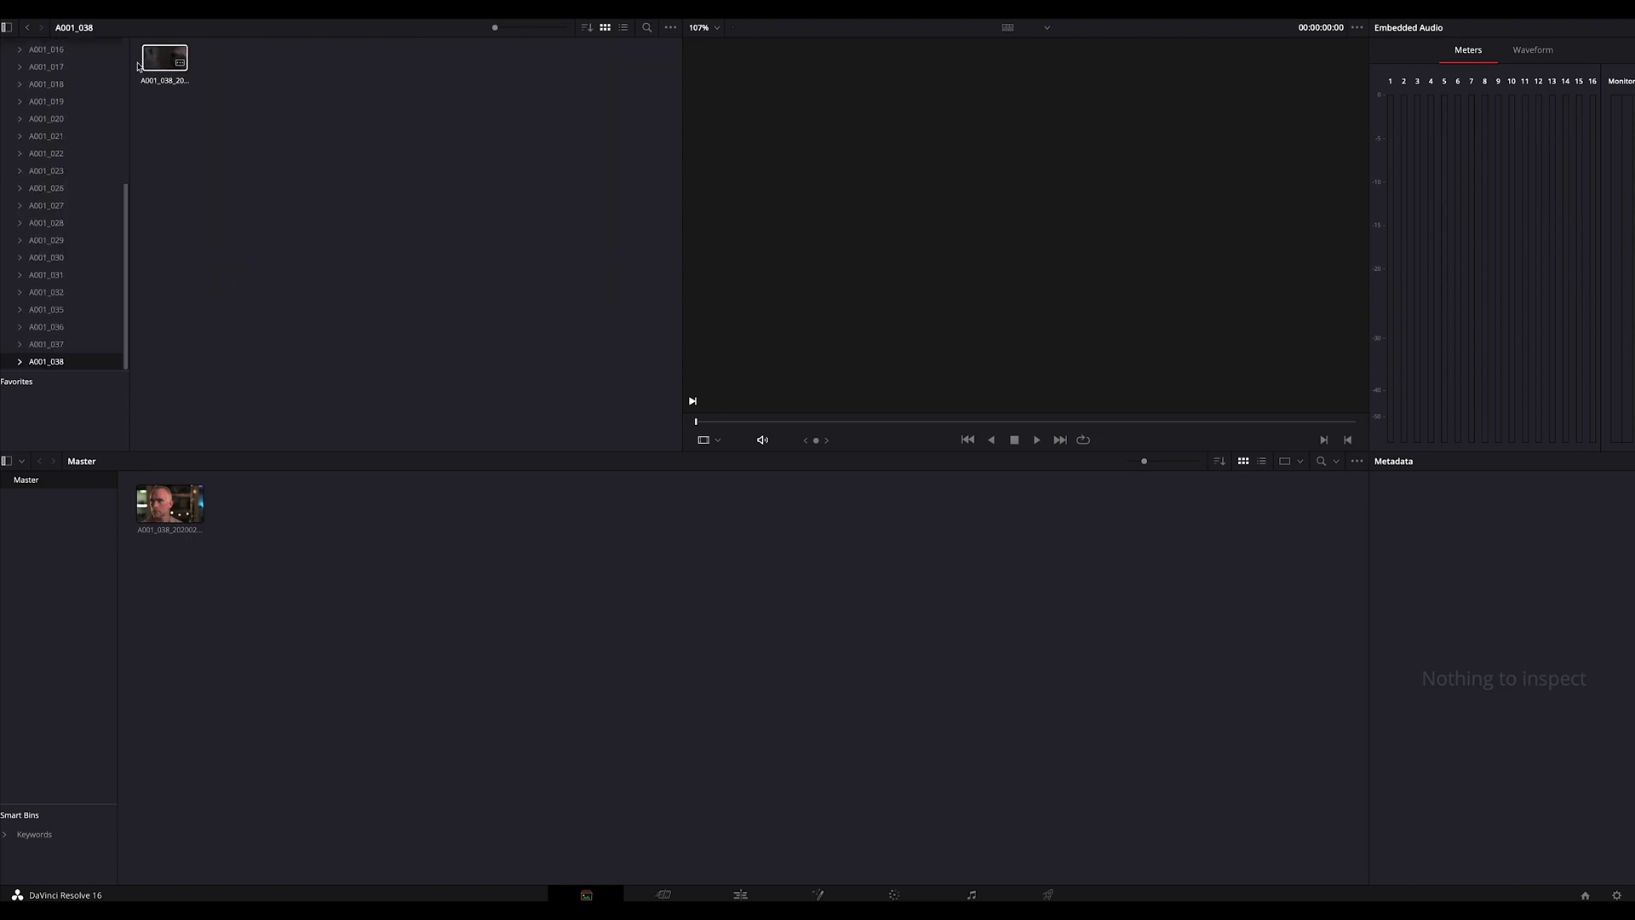
{"action": "left_click", "coordinate": [27, 27]}
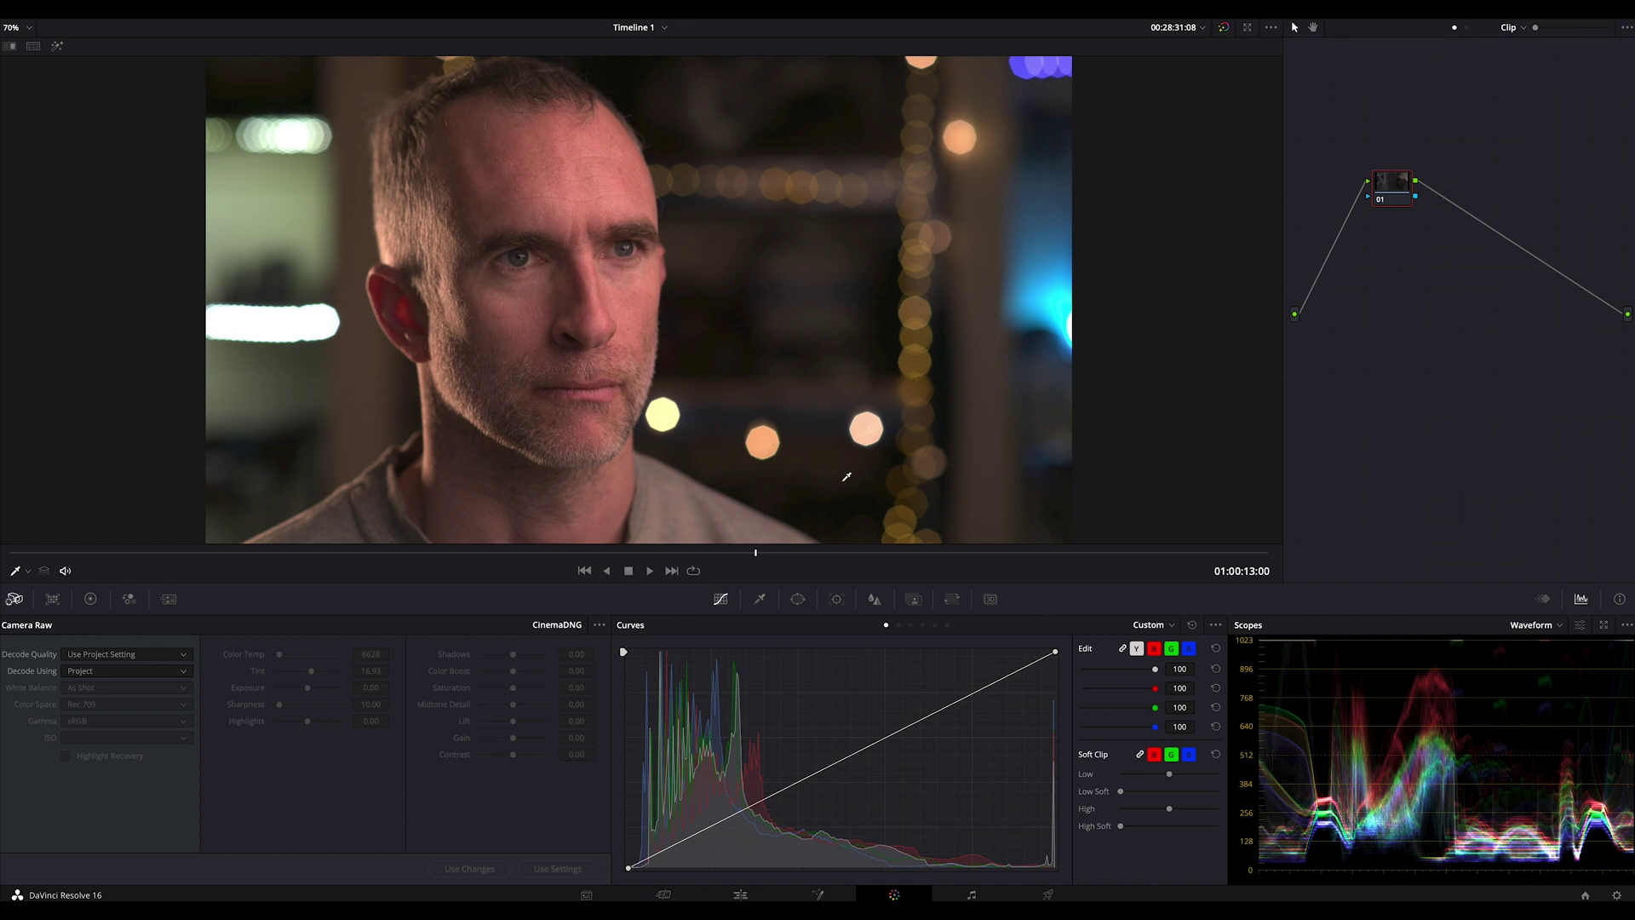
- In Camera Raw, decode the clip with its own settings and set White Balance to Custom
{"action": "left_click", "coordinate": [51, 599]}
{"action": "left_click", "coordinate": [14, 599]}
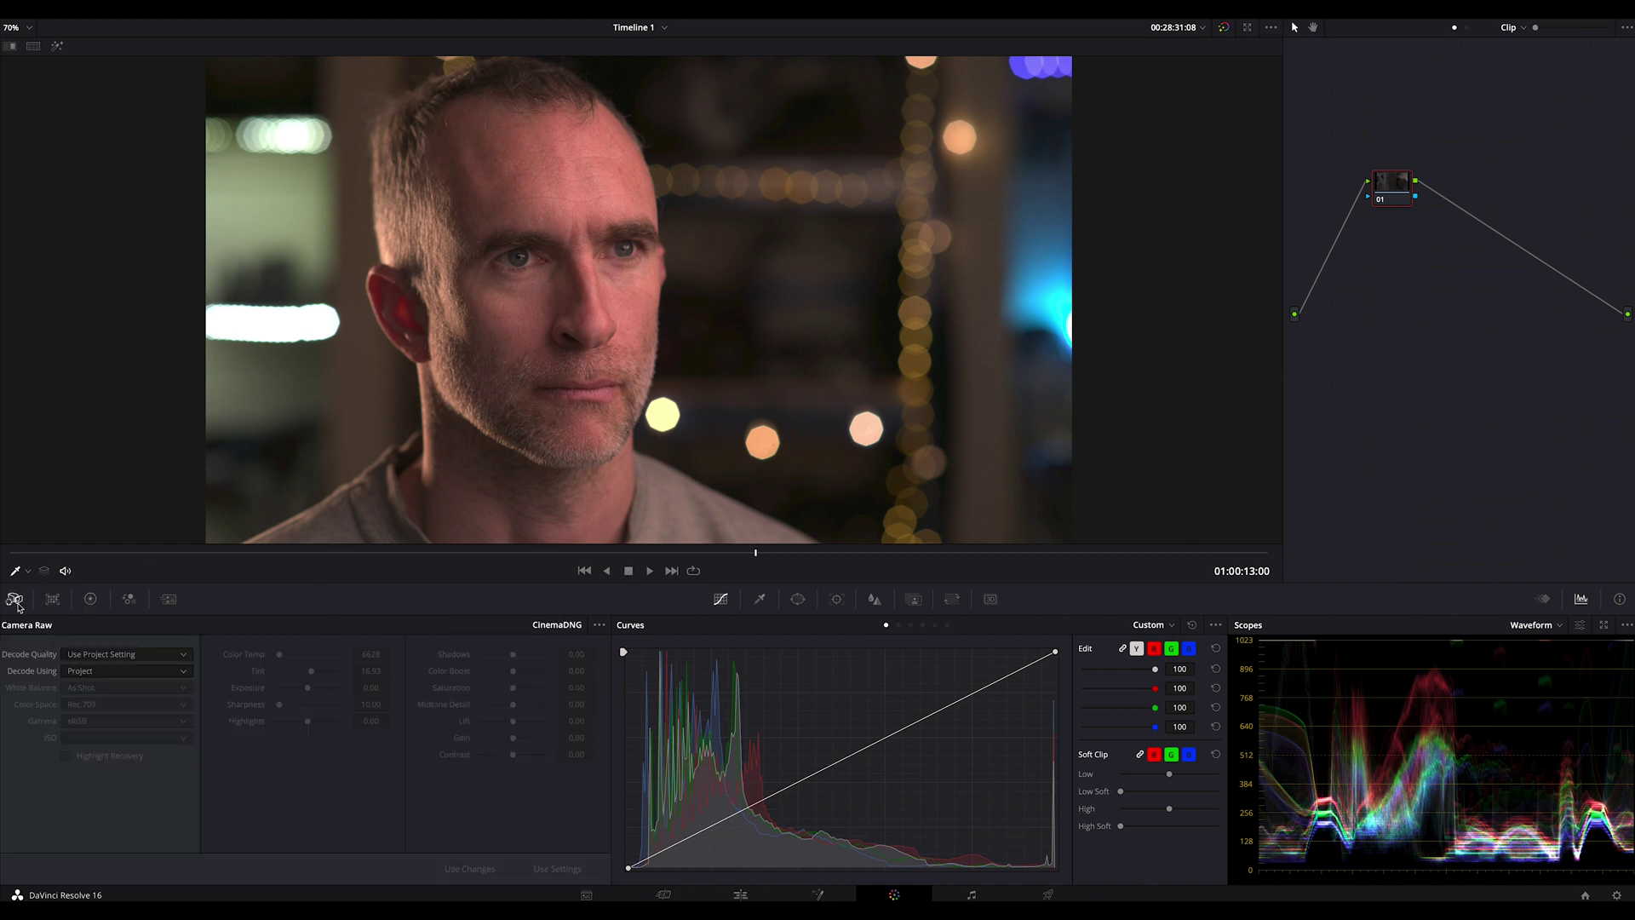
{"action": "left_click", "coordinate": [111, 675]}
{"action": "left_click", "coordinate": [105, 736]}
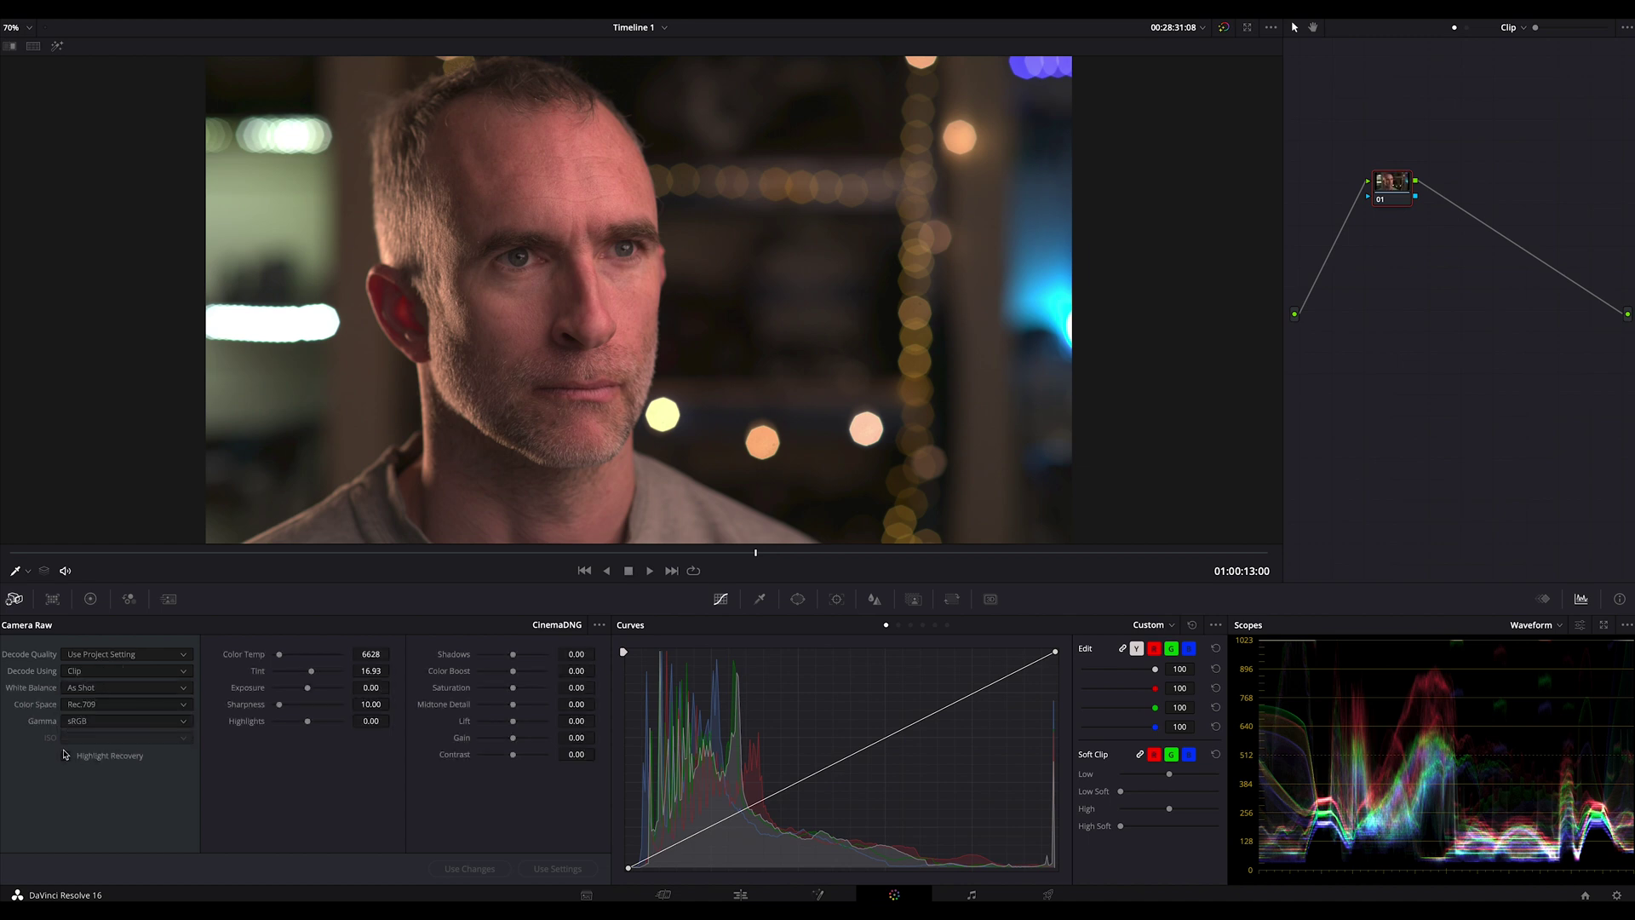
{"action": "left_click", "coordinate": [109, 690]}
{"action": "left_click", "coordinate": [104, 723]}
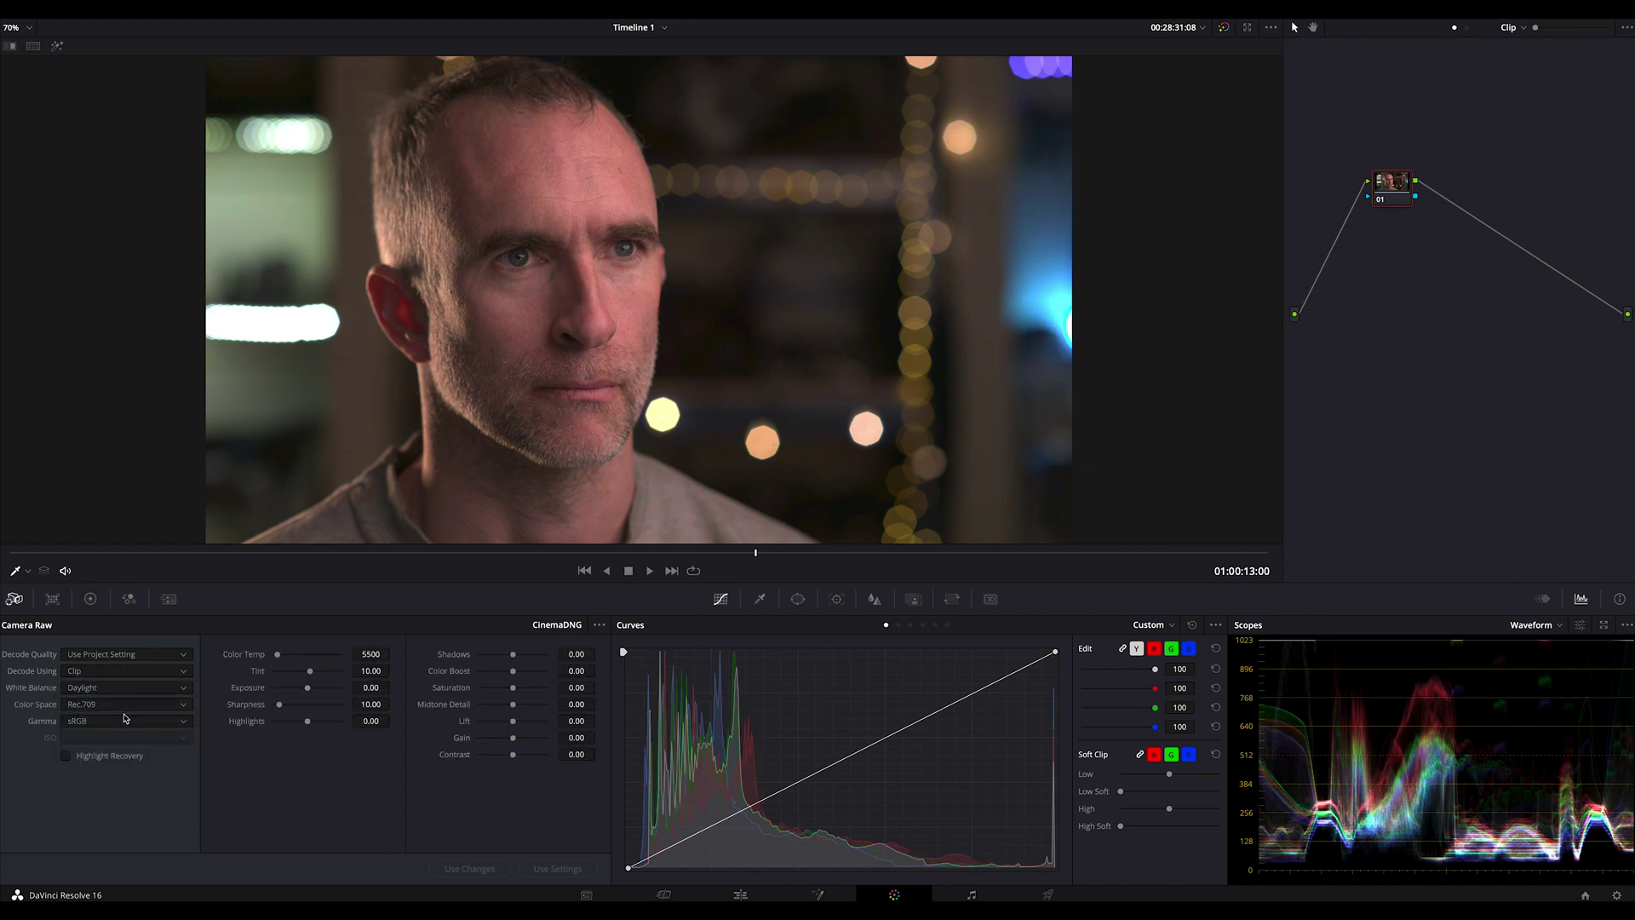
{"action": "left_click", "coordinate": [112, 688]}
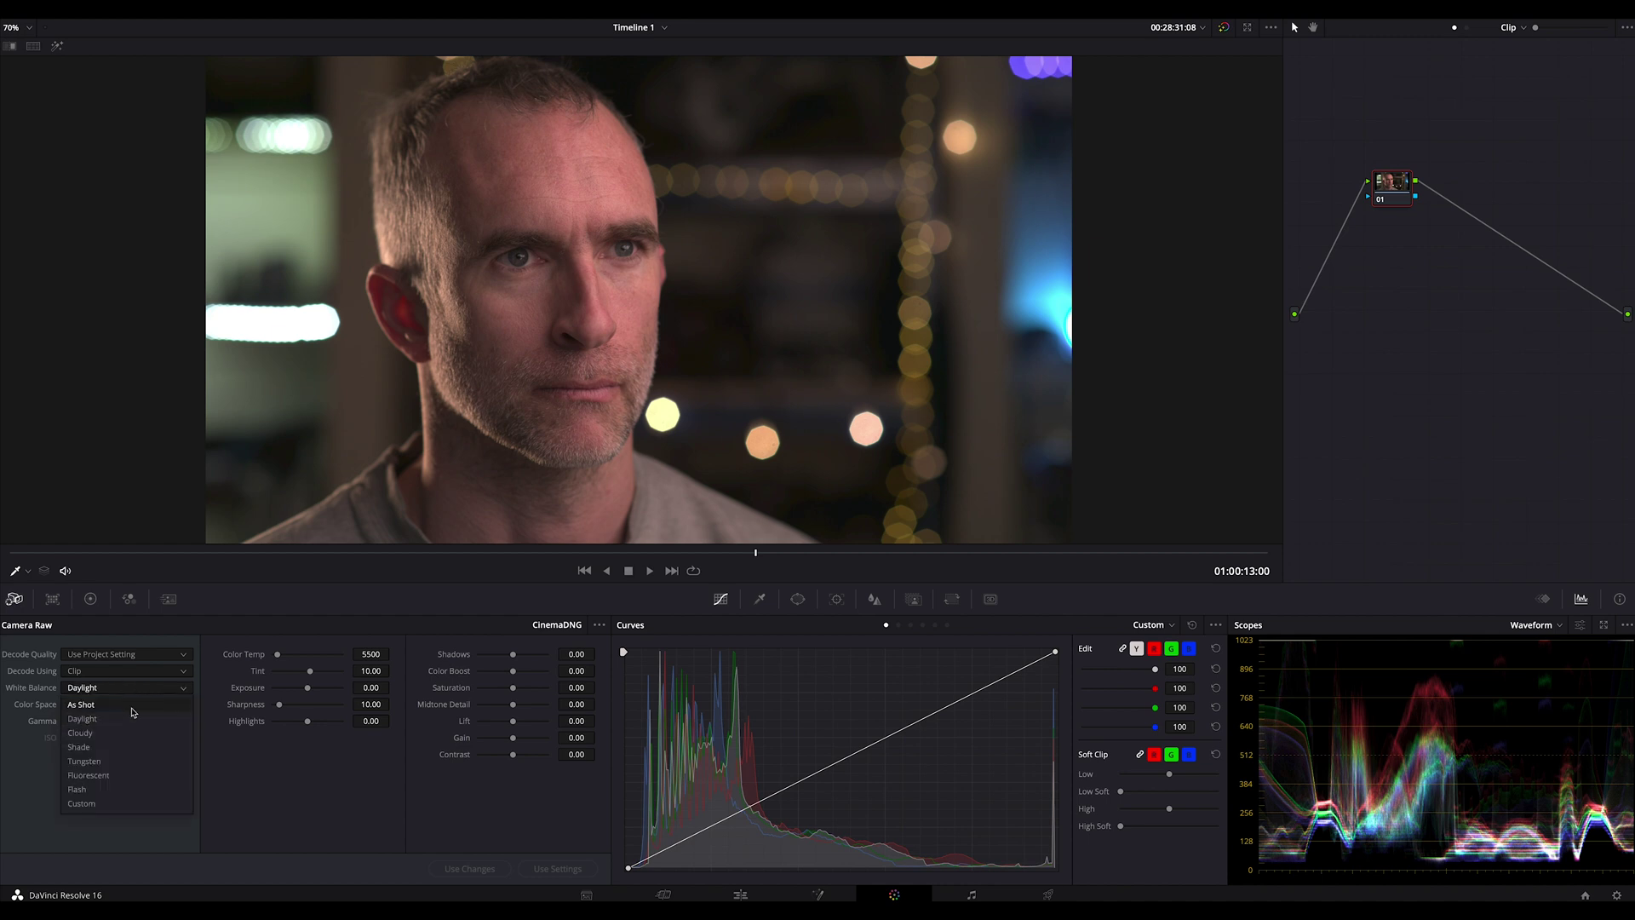
{"action": "left_click", "coordinate": [89, 804]}
- Set the raw colour space to Blackmagic Design and keep Highlight Recovery enabled
{"action": "left_click", "coordinate": [96, 706]}
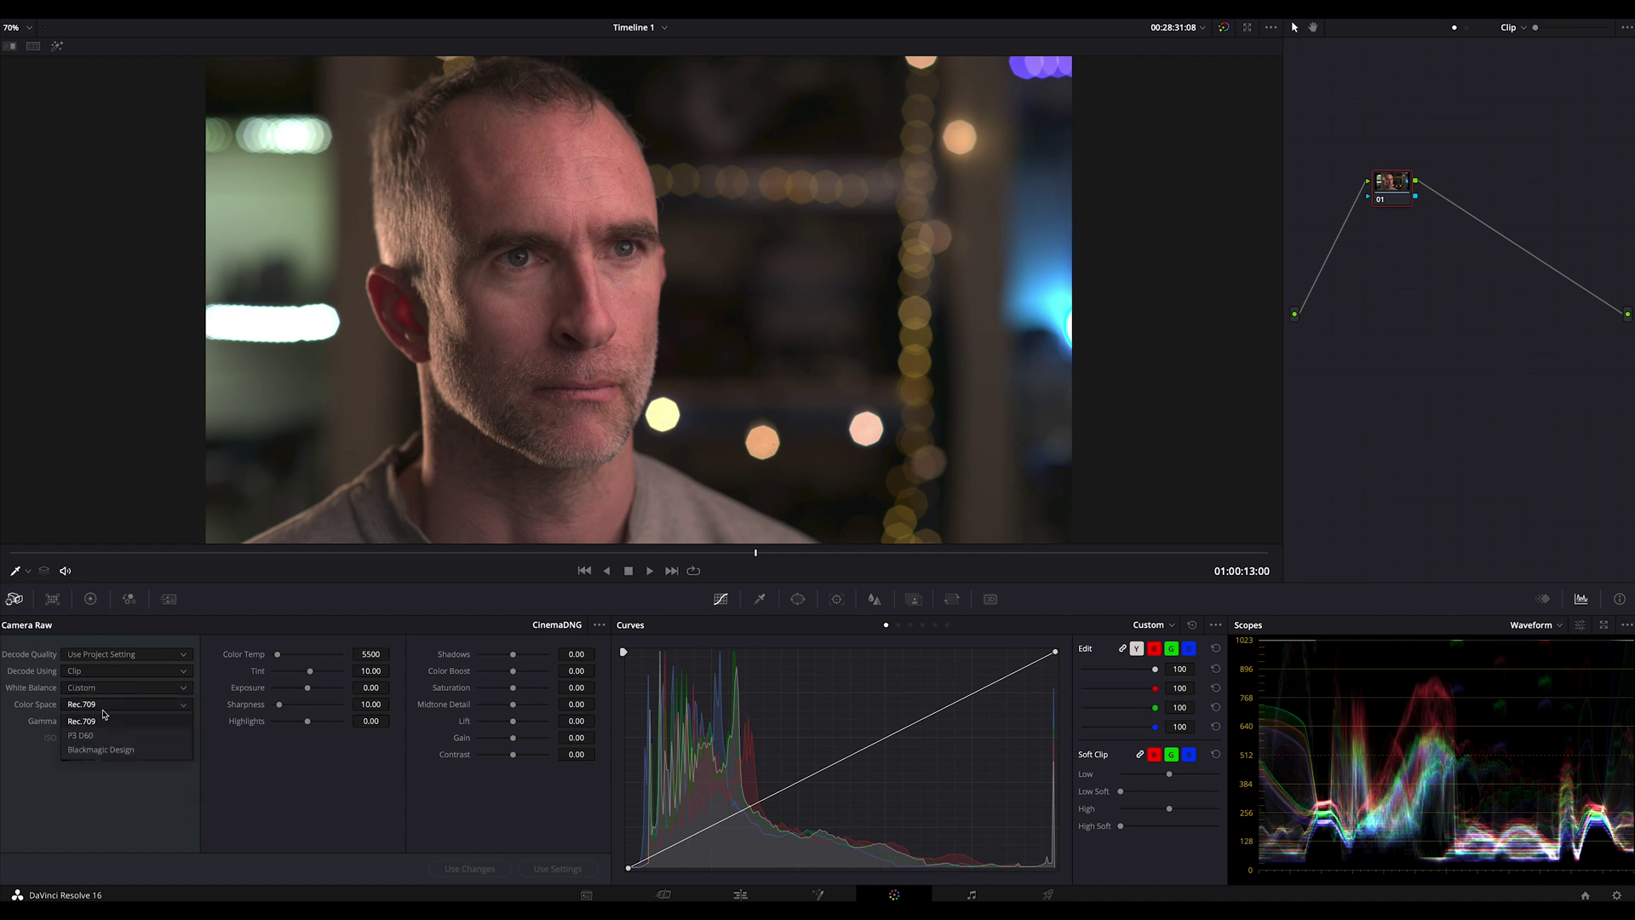
{"action": "left_click", "coordinate": [126, 751]}
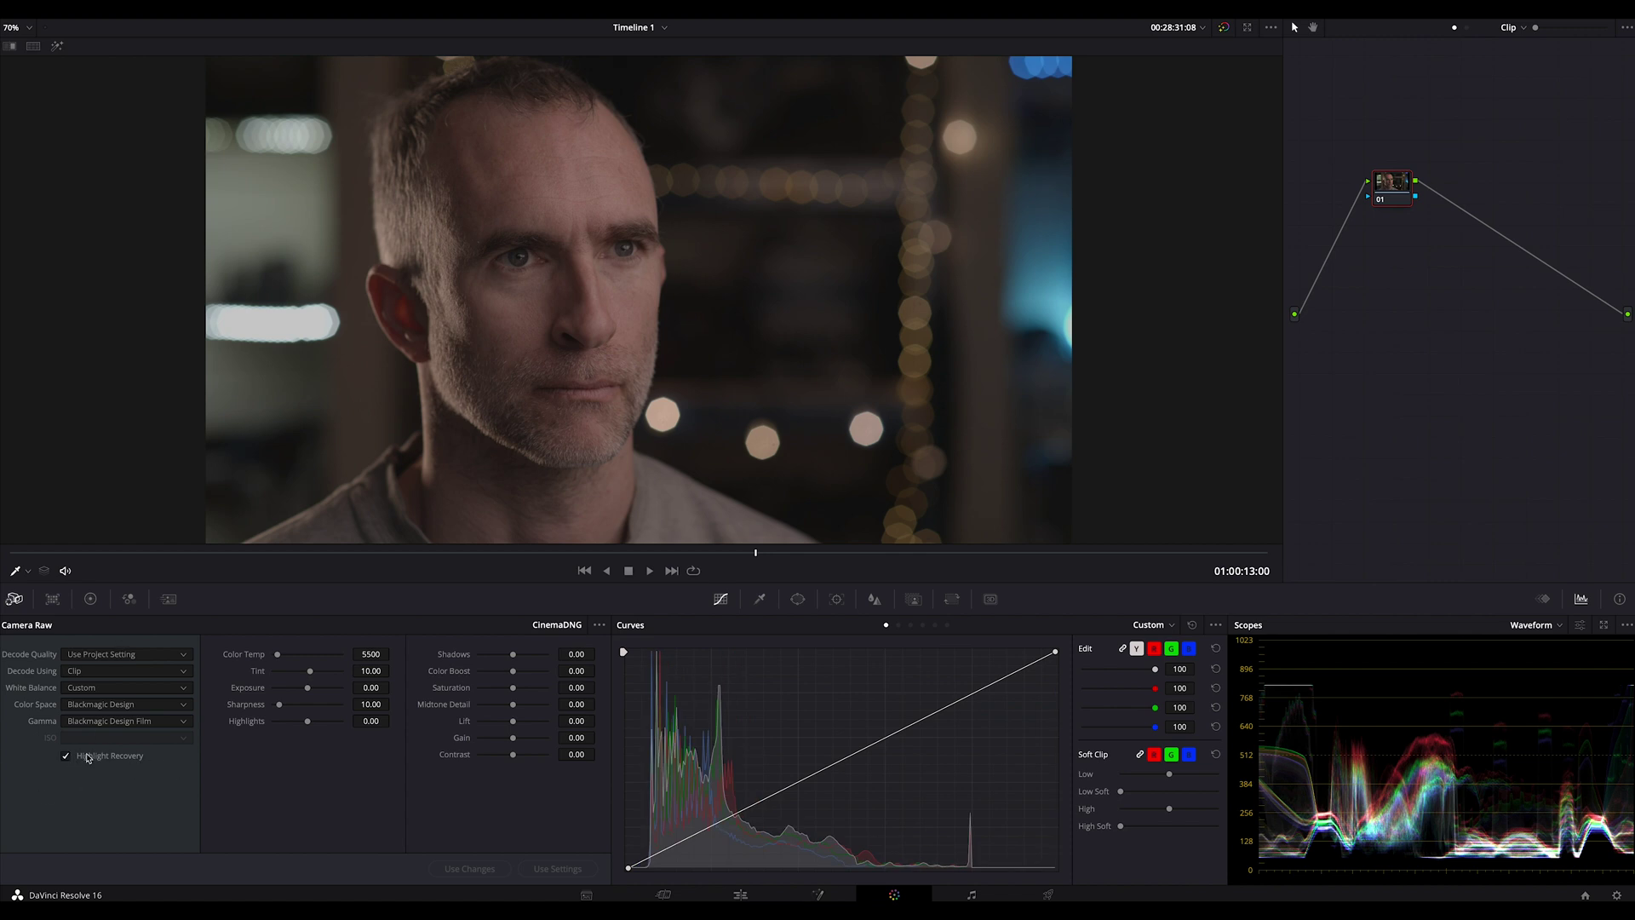
{"action": "left_click", "coordinate": [88, 757]}
{"action": "left_click", "coordinate": [86, 758]}
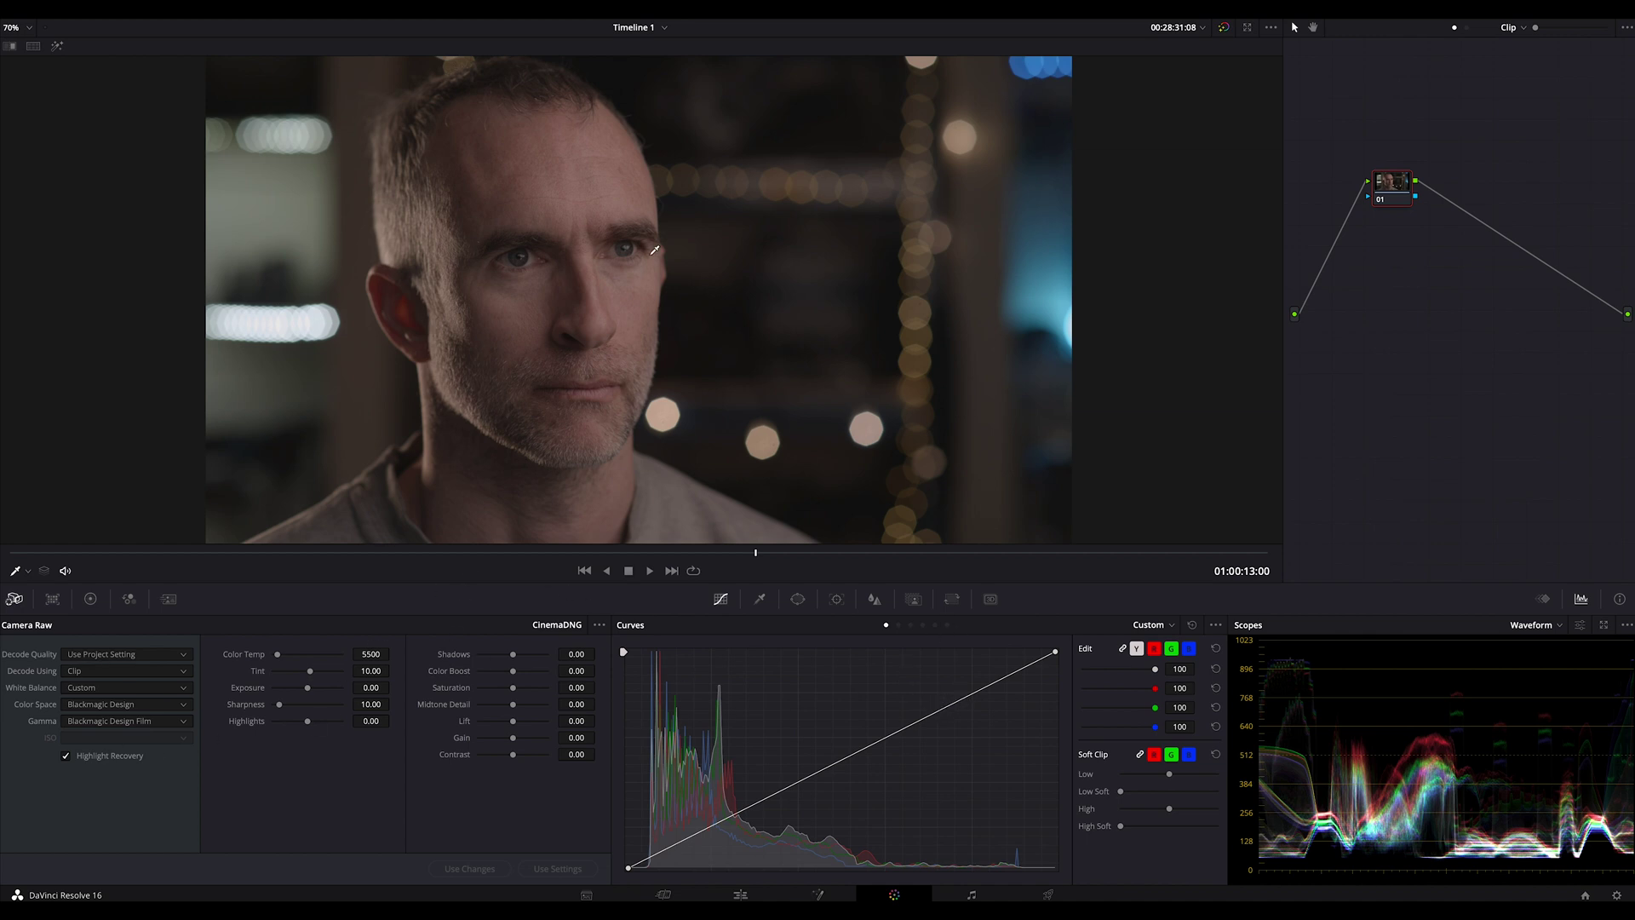
- Shape an S-curve on the Custom curve, then raise raw Contrast to 27.30 and Exposure to 0.15
{"action": "left_click_drag", "start_coordinate": [947, 711], "coordinate": [941, 690]}
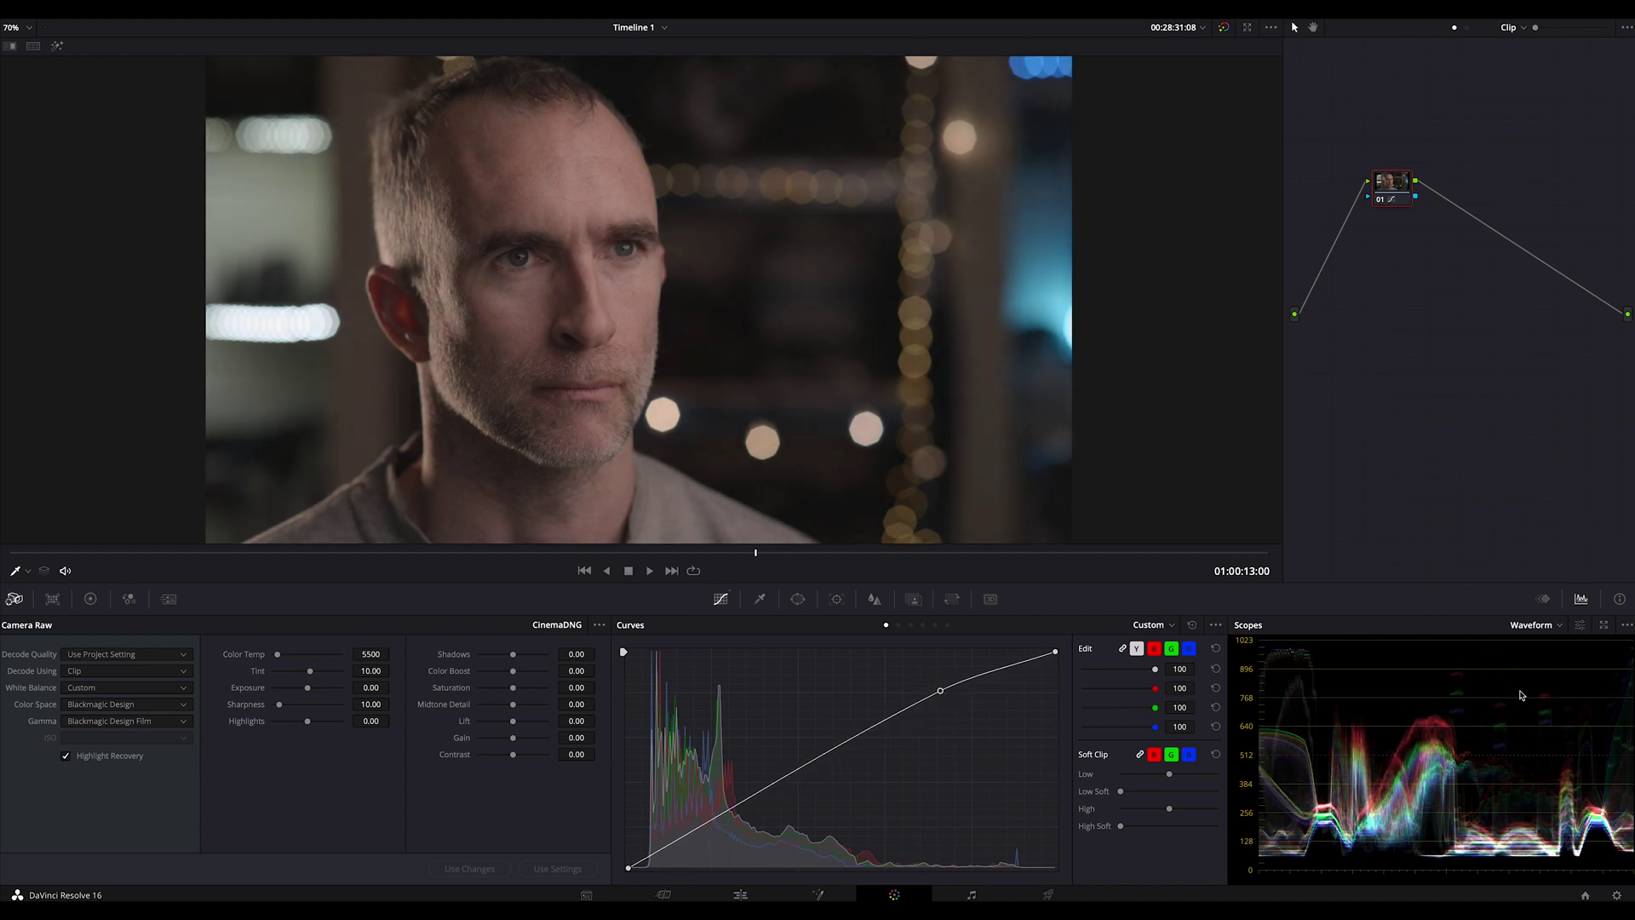
{"action": "left_click", "coordinate": [1540, 629]}
{"action": "left_click", "coordinate": [1537, 661]}
{"action": "left_click_drag", "start_coordinate": [934, 695], "coordinate": [929, 677]}
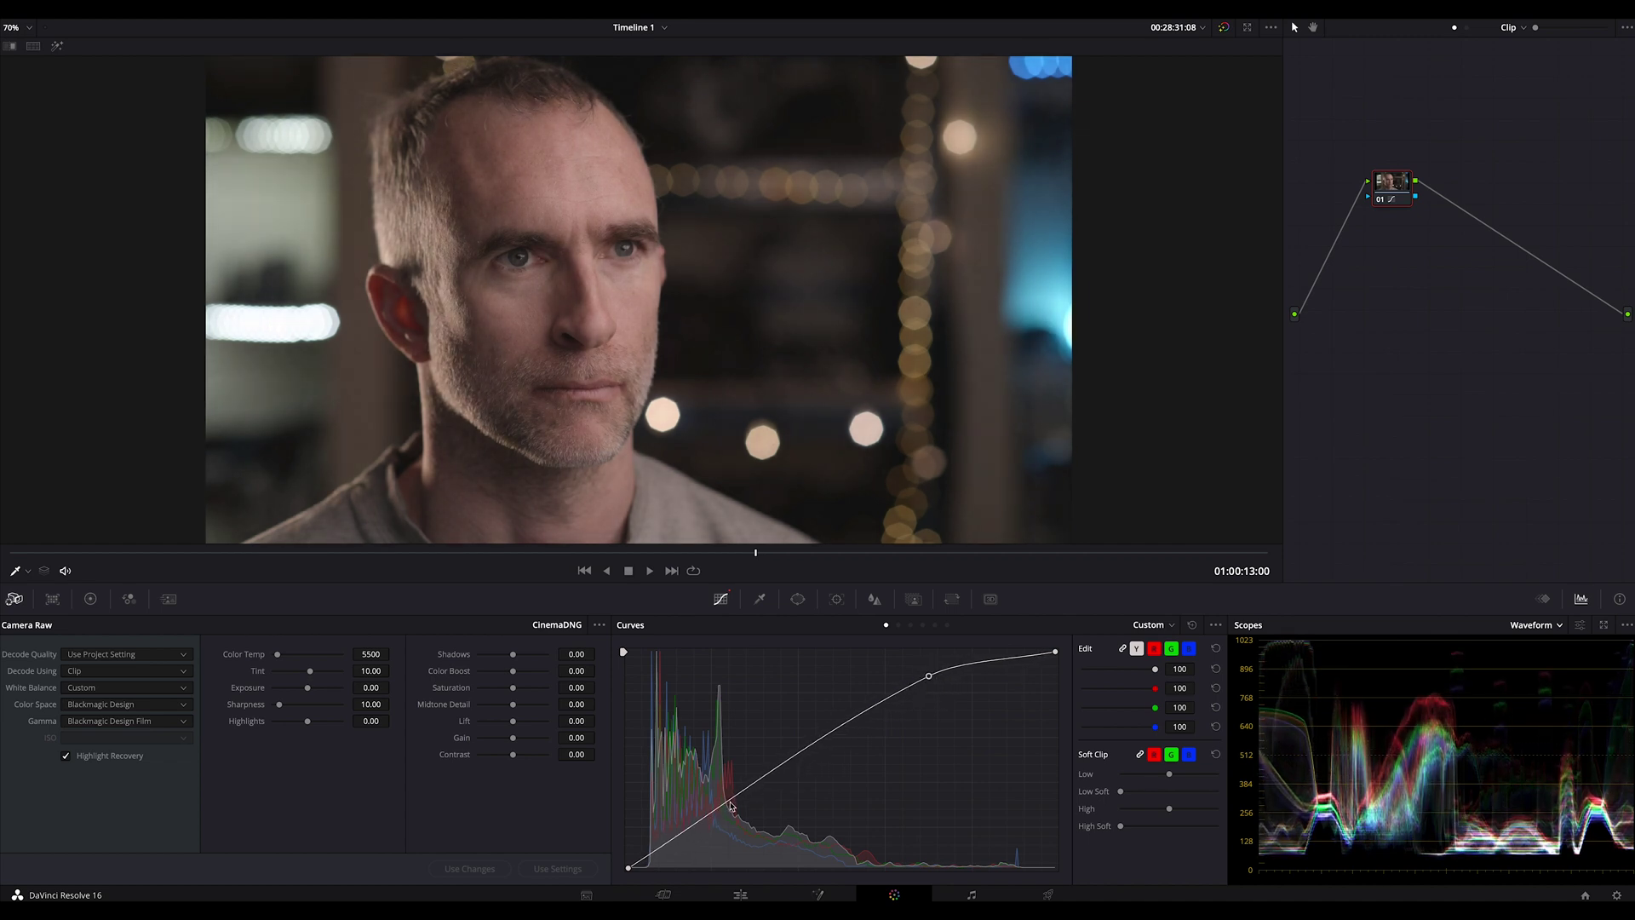
{"action": "left_click_drag", "start_coordinate": [774, 772], "coordinate": [773, 803]}
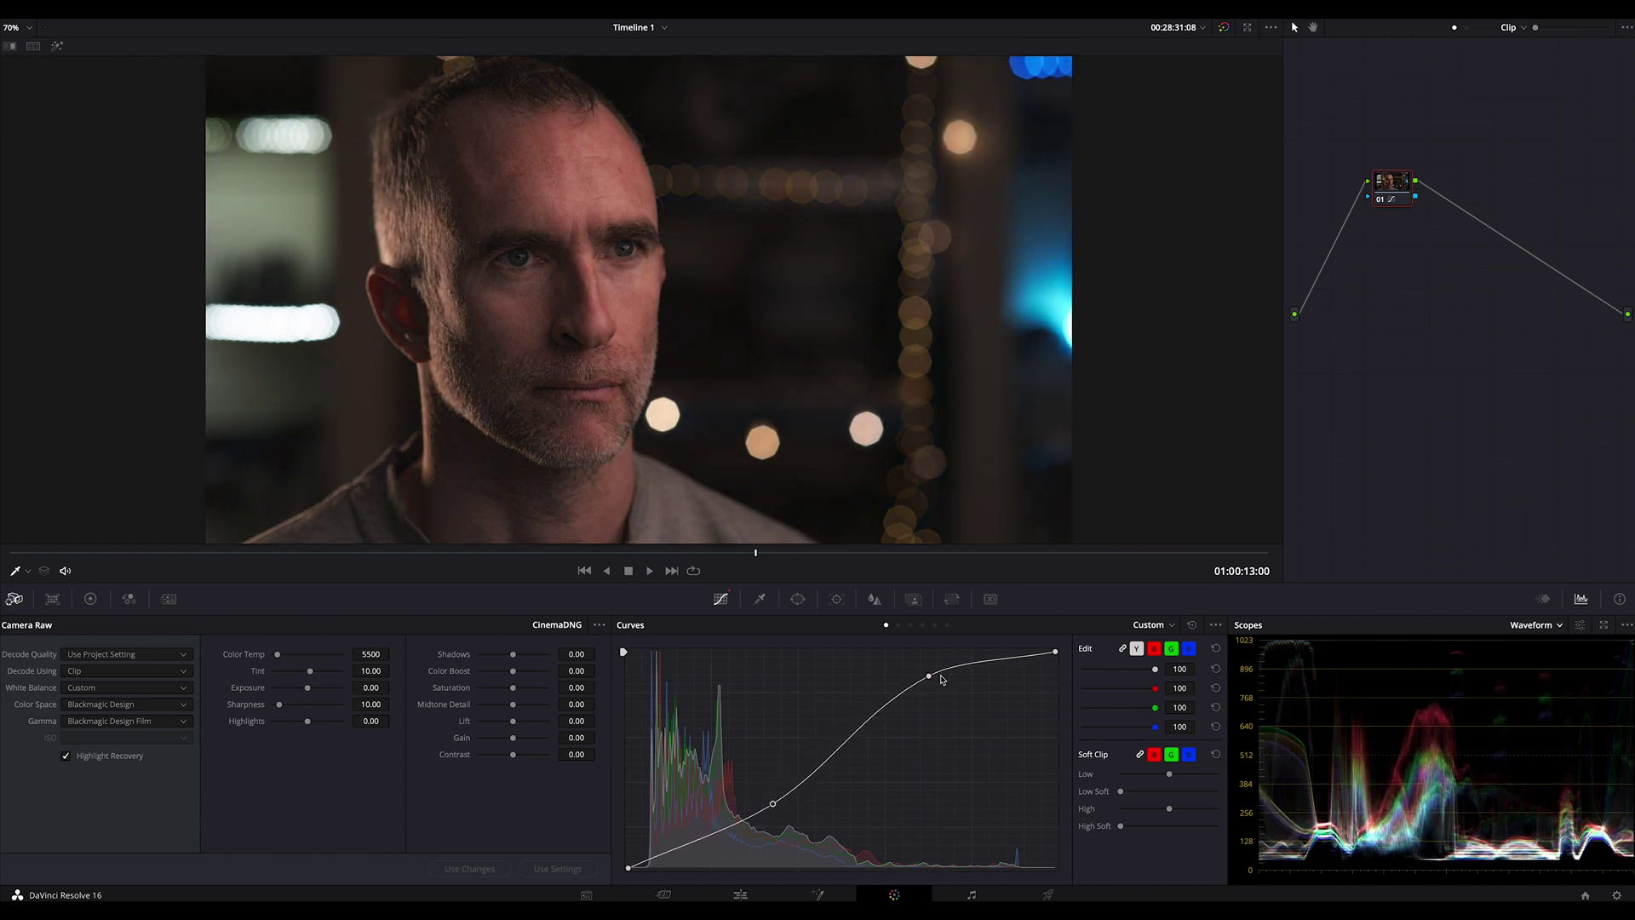
{"action": "left_click_drag", "start_coordinate": [930, 674], "coordinate": [931, 675]}
{"action": "left_click_drag", "start_coordinate": [515, 758], "coordinate": [521, 758]}
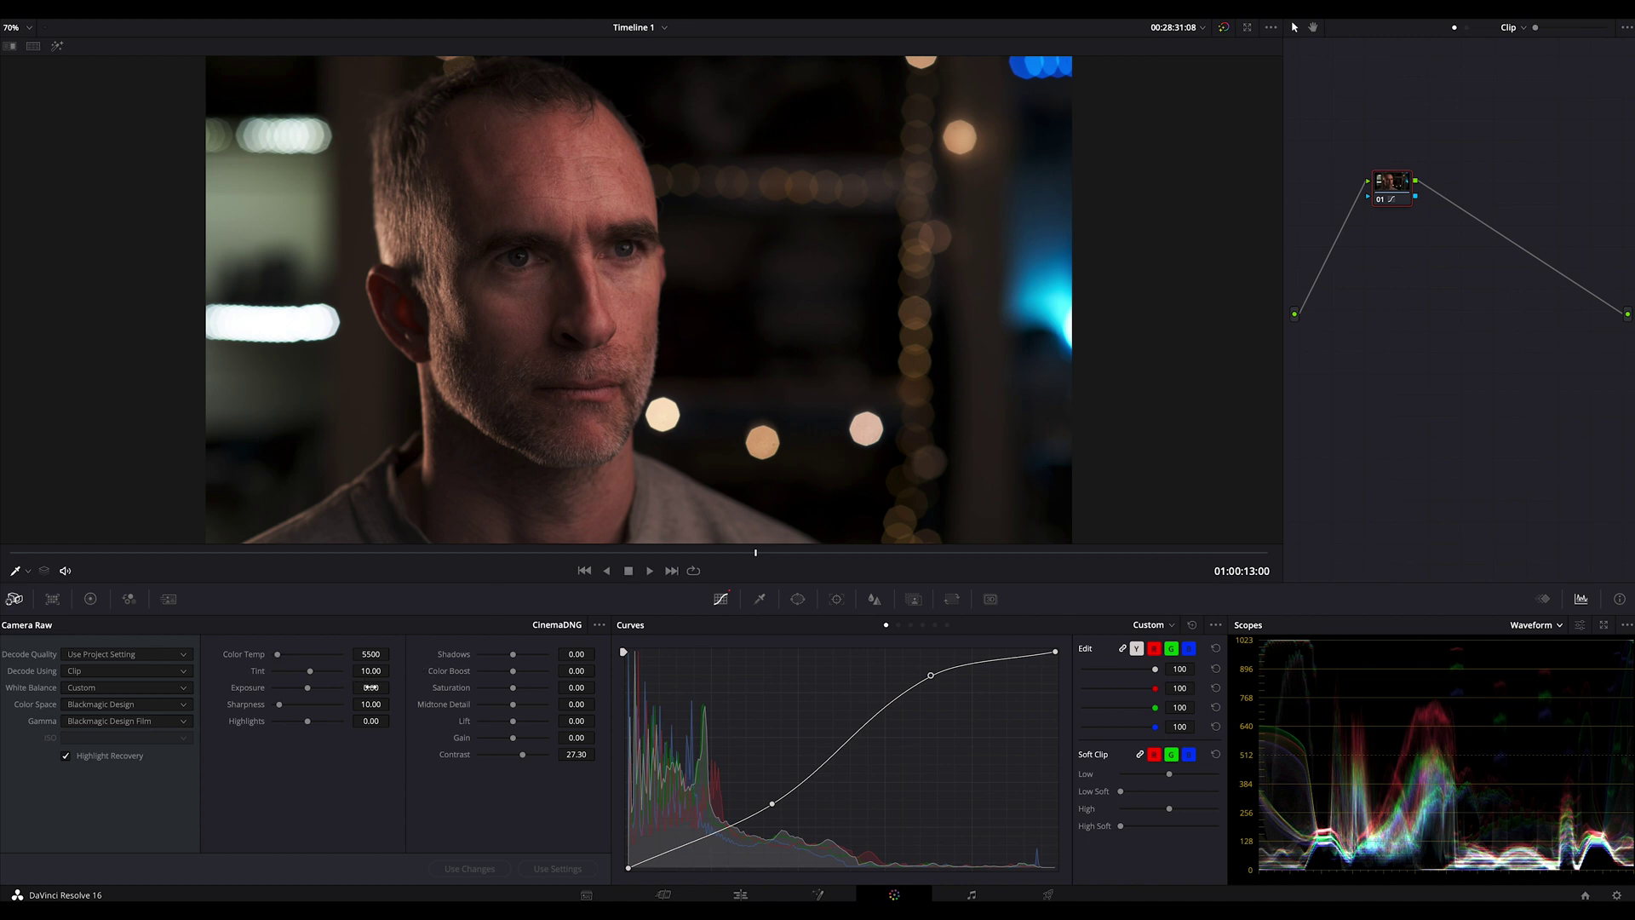
{"action": "left_click_drag", "start_coordinate": [371, 686], "coordinate": [434, 657]}
- Switch the scope to Vectorscope and cool the raw decode to Color Temp 3960, Tint -19.05
{"action": "left_click", "coordinate": [1531, 625]}
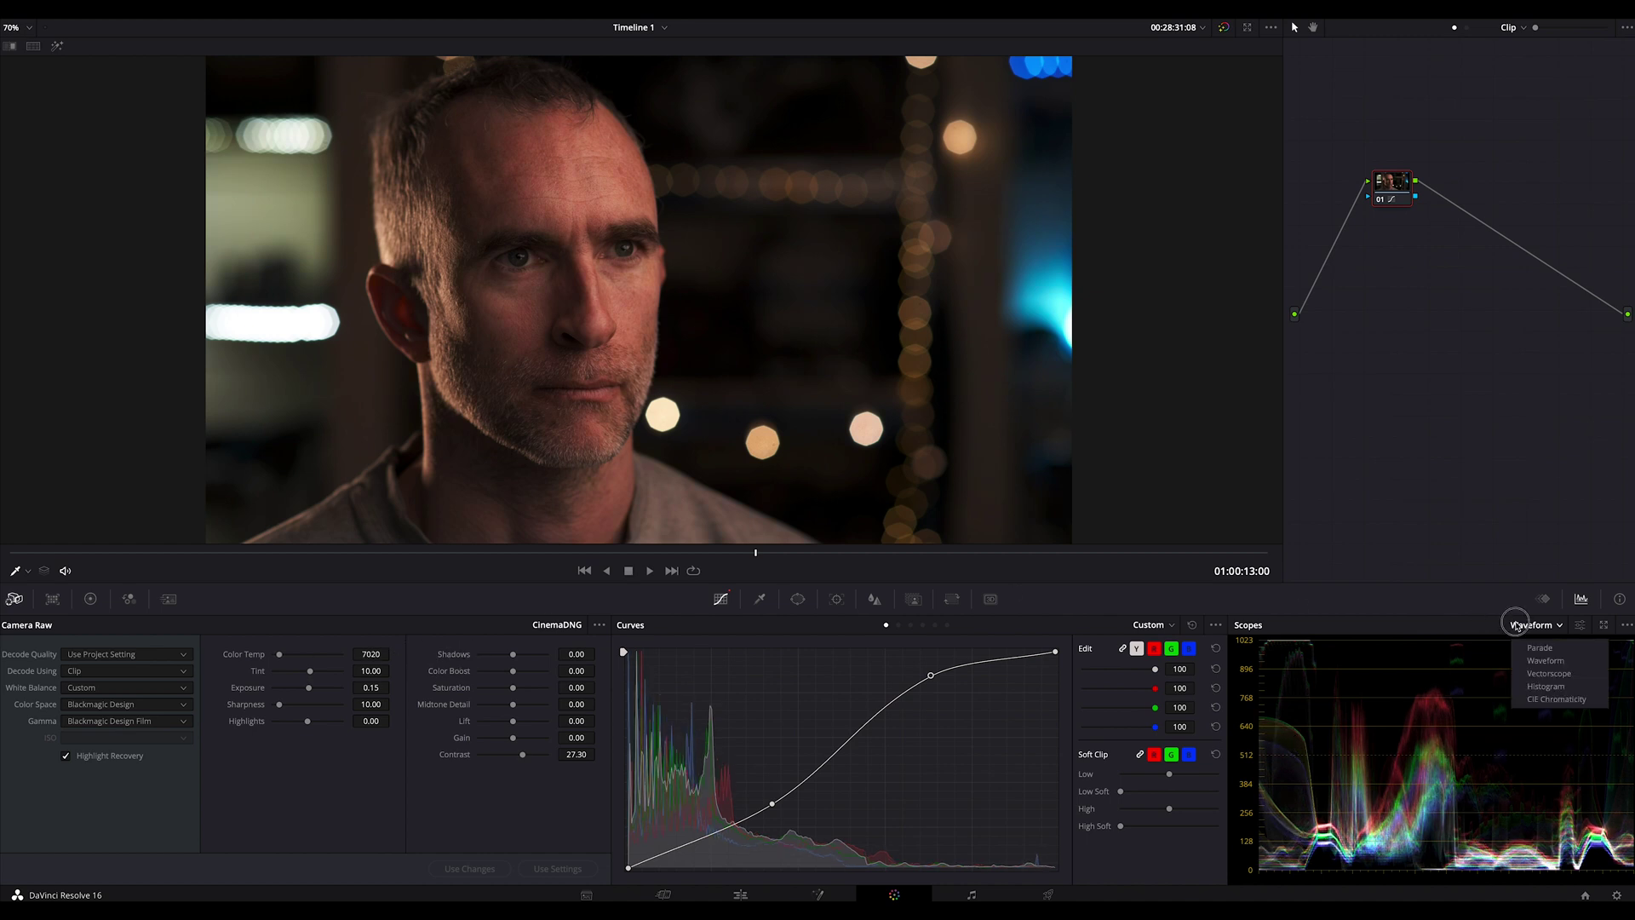
{"action": "left_click", "coordinate": [1547, 671]}
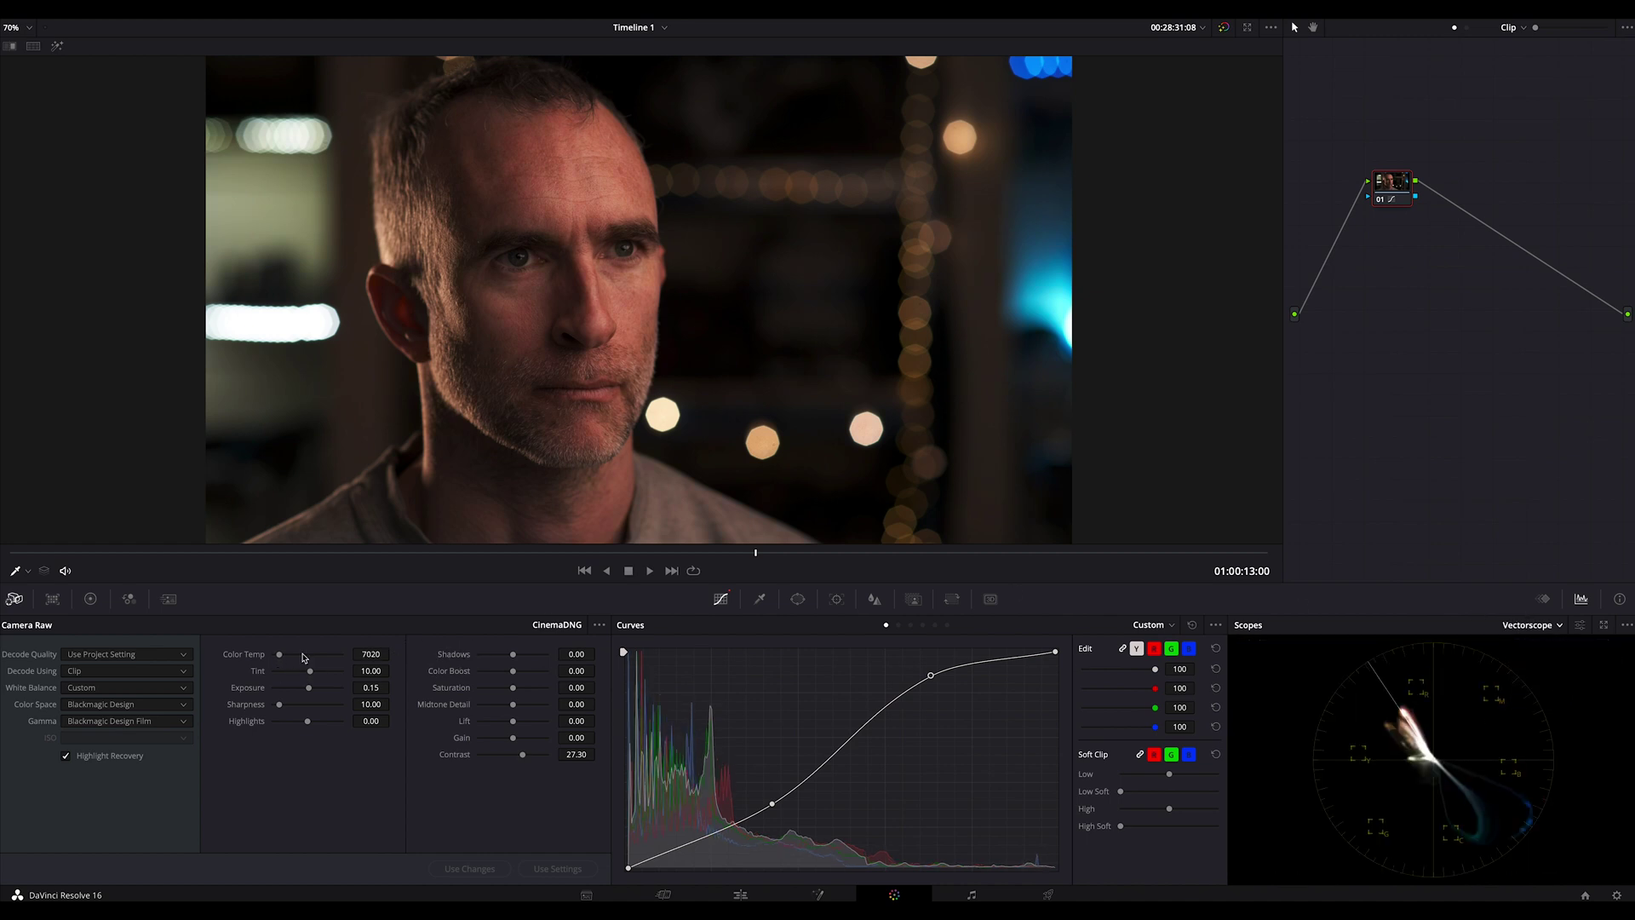
{"action": "mouse_move", "coordinate": [372, 653]}
{"action": "left_mouse_down"}
{"action": "mouse_move", "coordinate": [460, 672]}
{"action": "mouse_move", "coordinate": [392, 664]}
{"action": "left_mouse_up"}
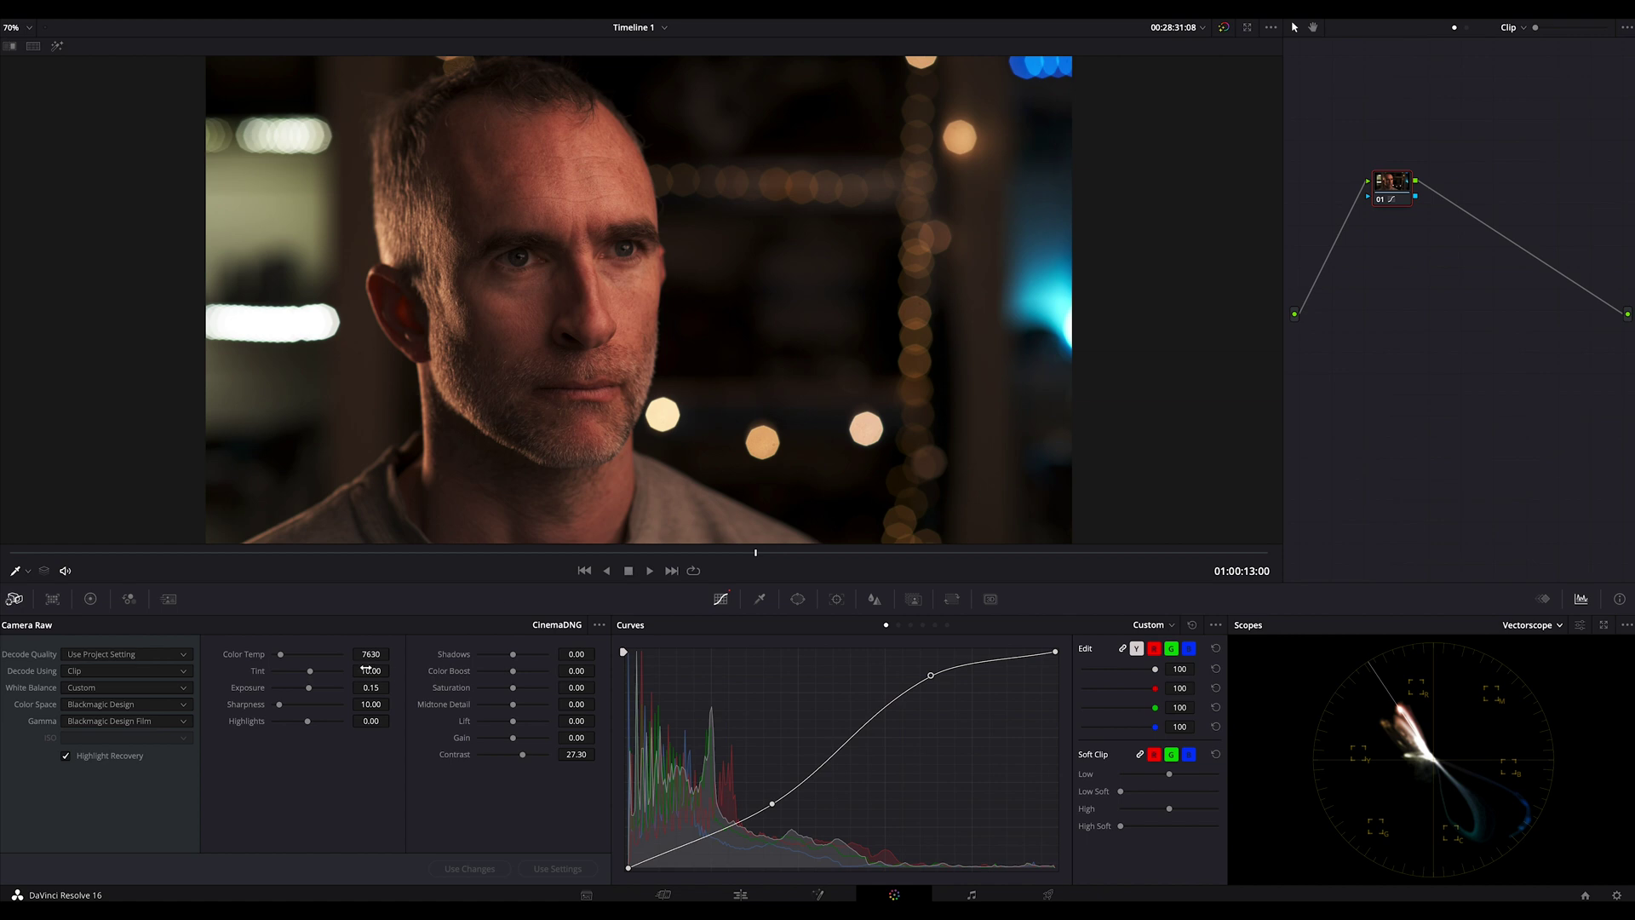
{"action": "left_click_drag", "start_coordinate": [368, 653], "coordinate": [135, 651]}
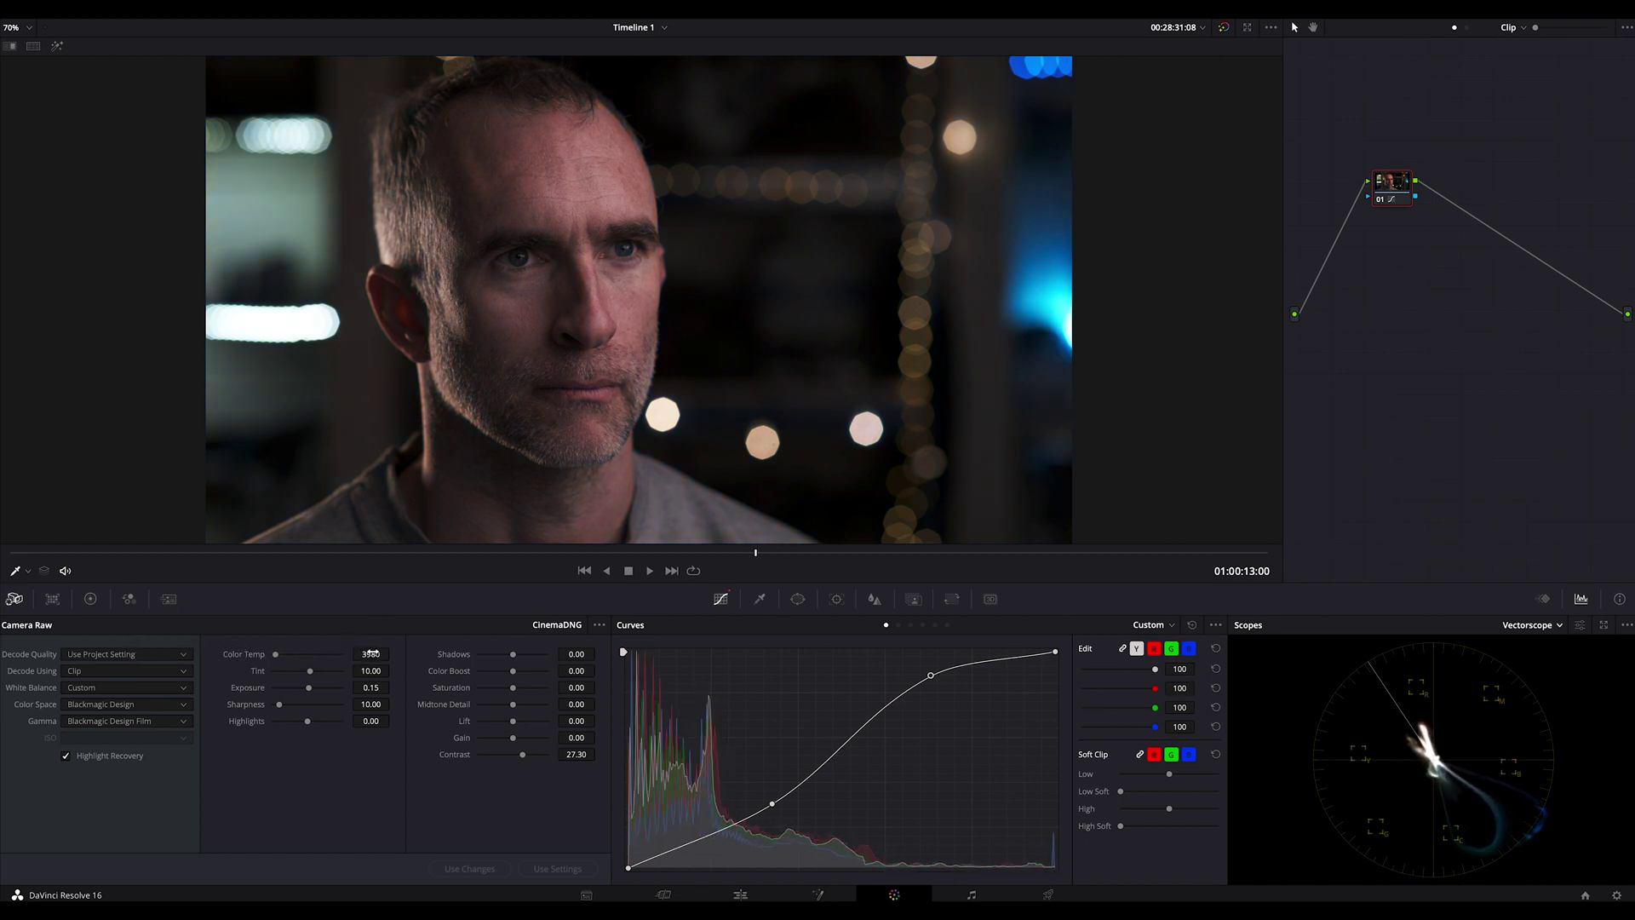
{"action": "mouse_move", "coordinate": [372, 653]}
{"action": "left_mouse_down"}
{"action": "mouse_move", "coordinate": [329, 657]}
{"action": "mouse_move", "coordinate": [414, 658]}
{"action": "mouse_move", "coordinate": [381, 656]}
{"action": "left_mouse_up"}
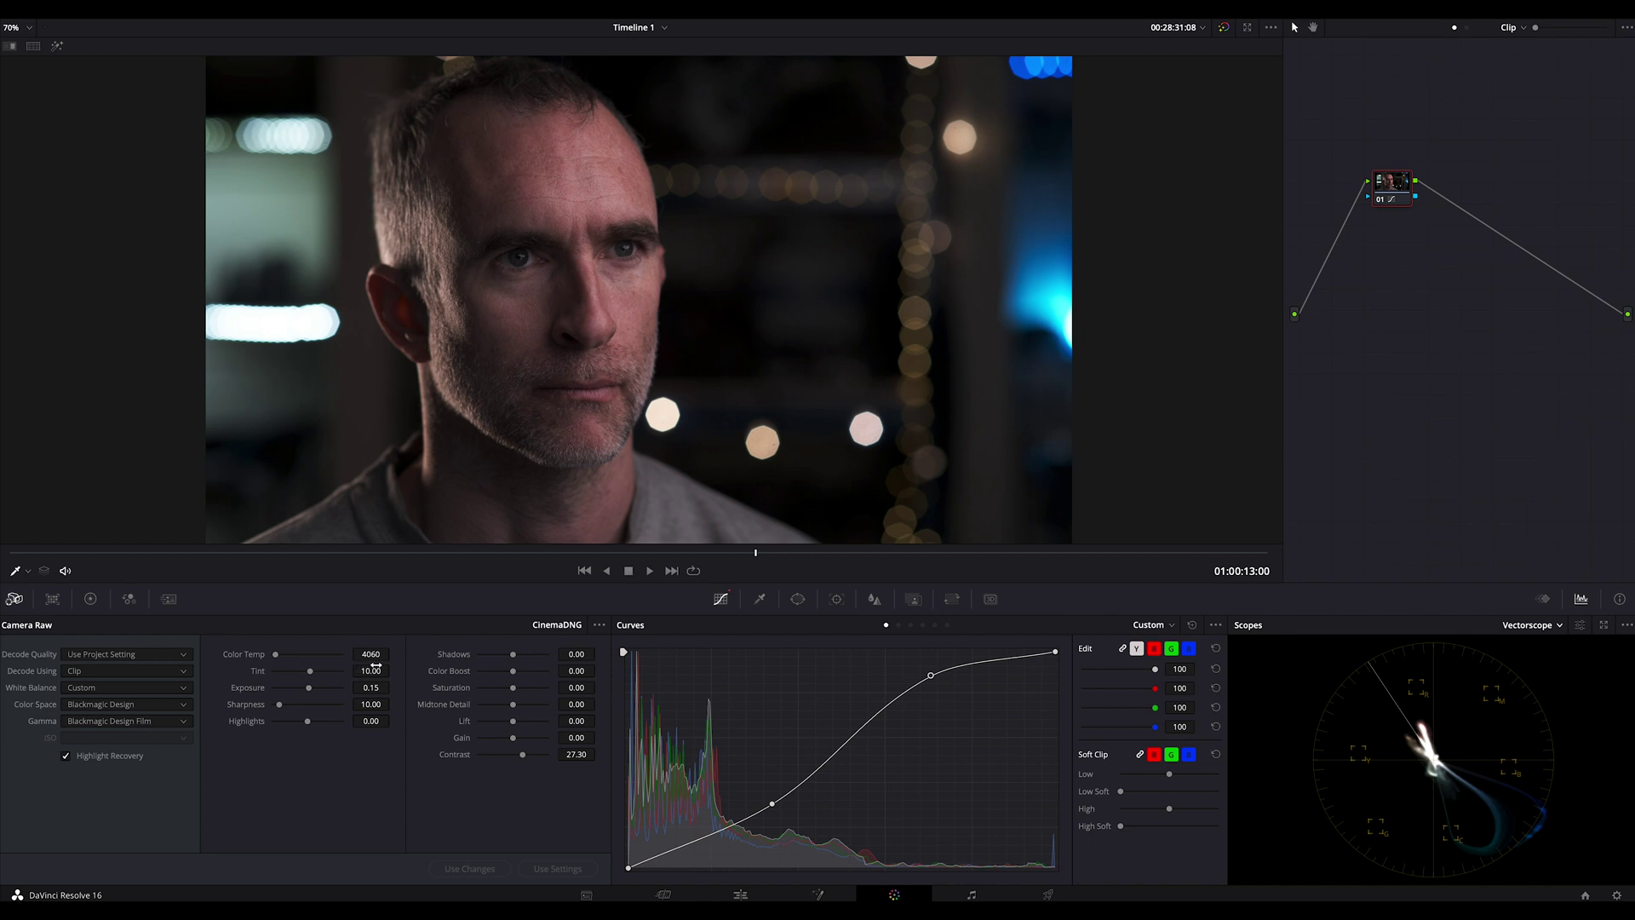
{"action": "left_click_drag", "start_coordinate": [371, 656], "coordinate": [305, 674]}
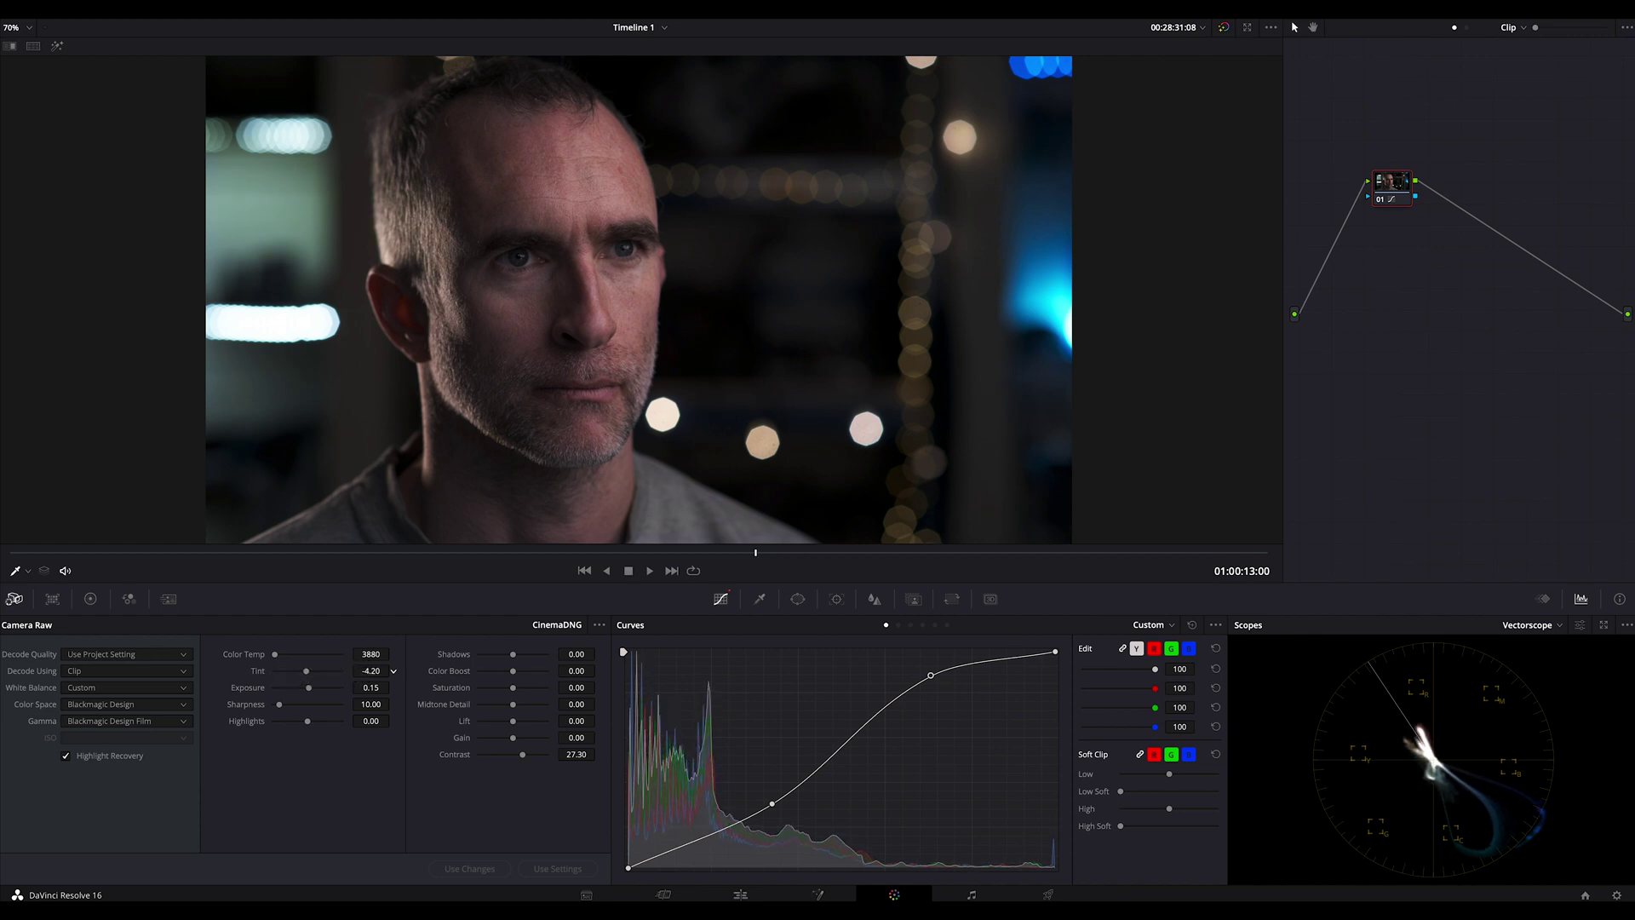
{"action": "scroll", "coordinate": [394, 671], "scroll_direction": "down", "scroll_amount": 1}
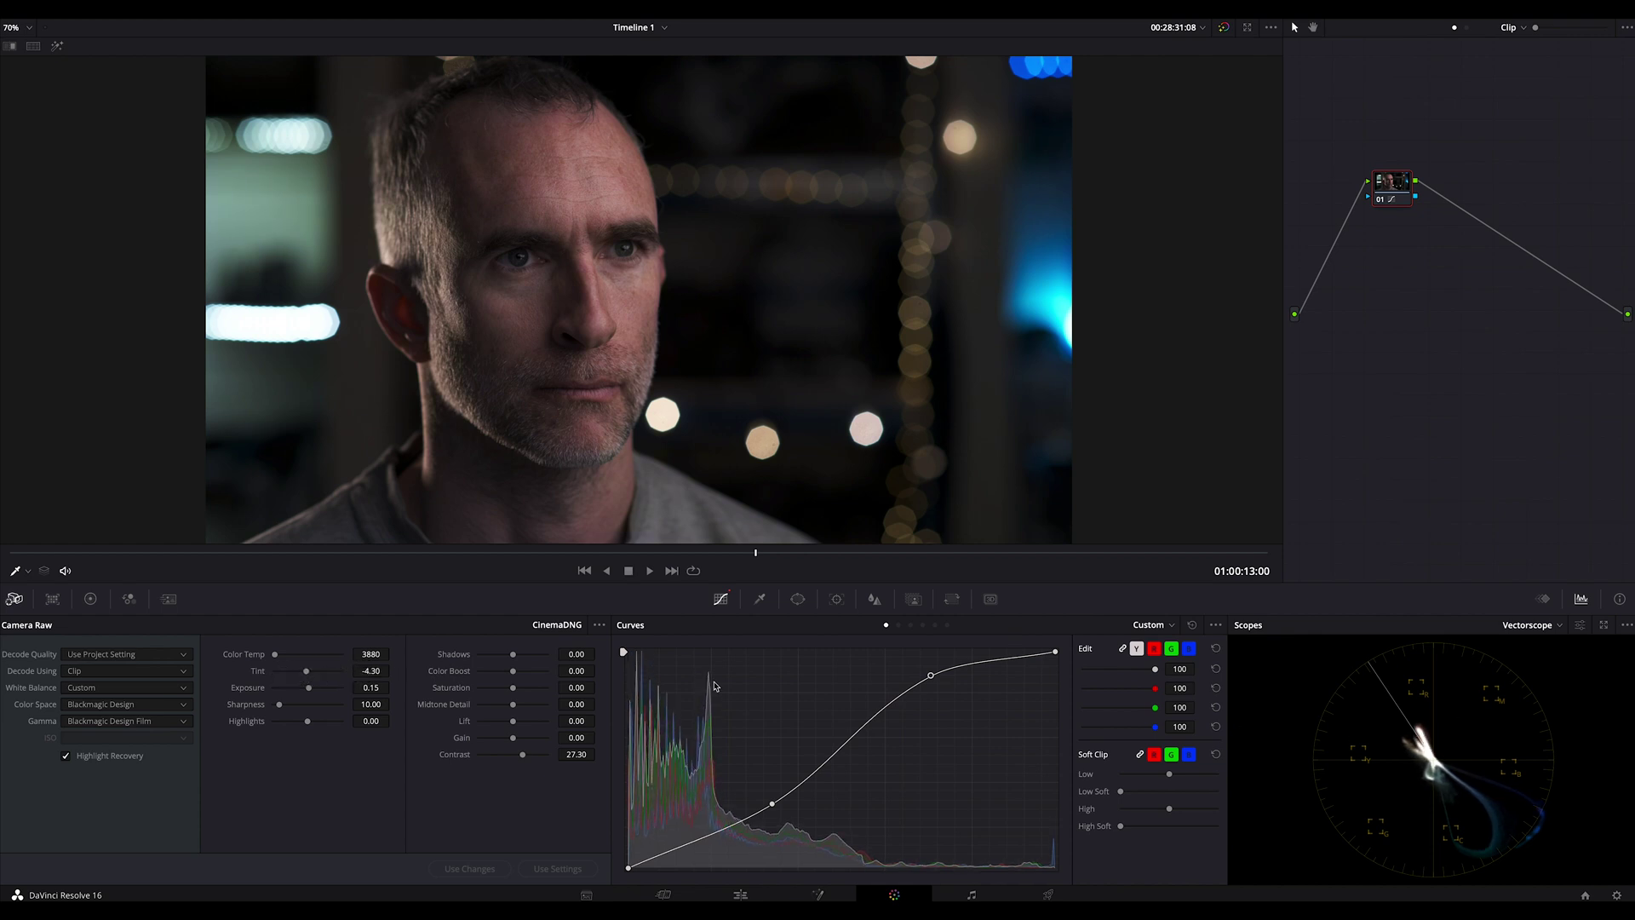
{"action": "left_click_drag", "start_coordinate": [297, 675], "coordinate": [383, 661]}
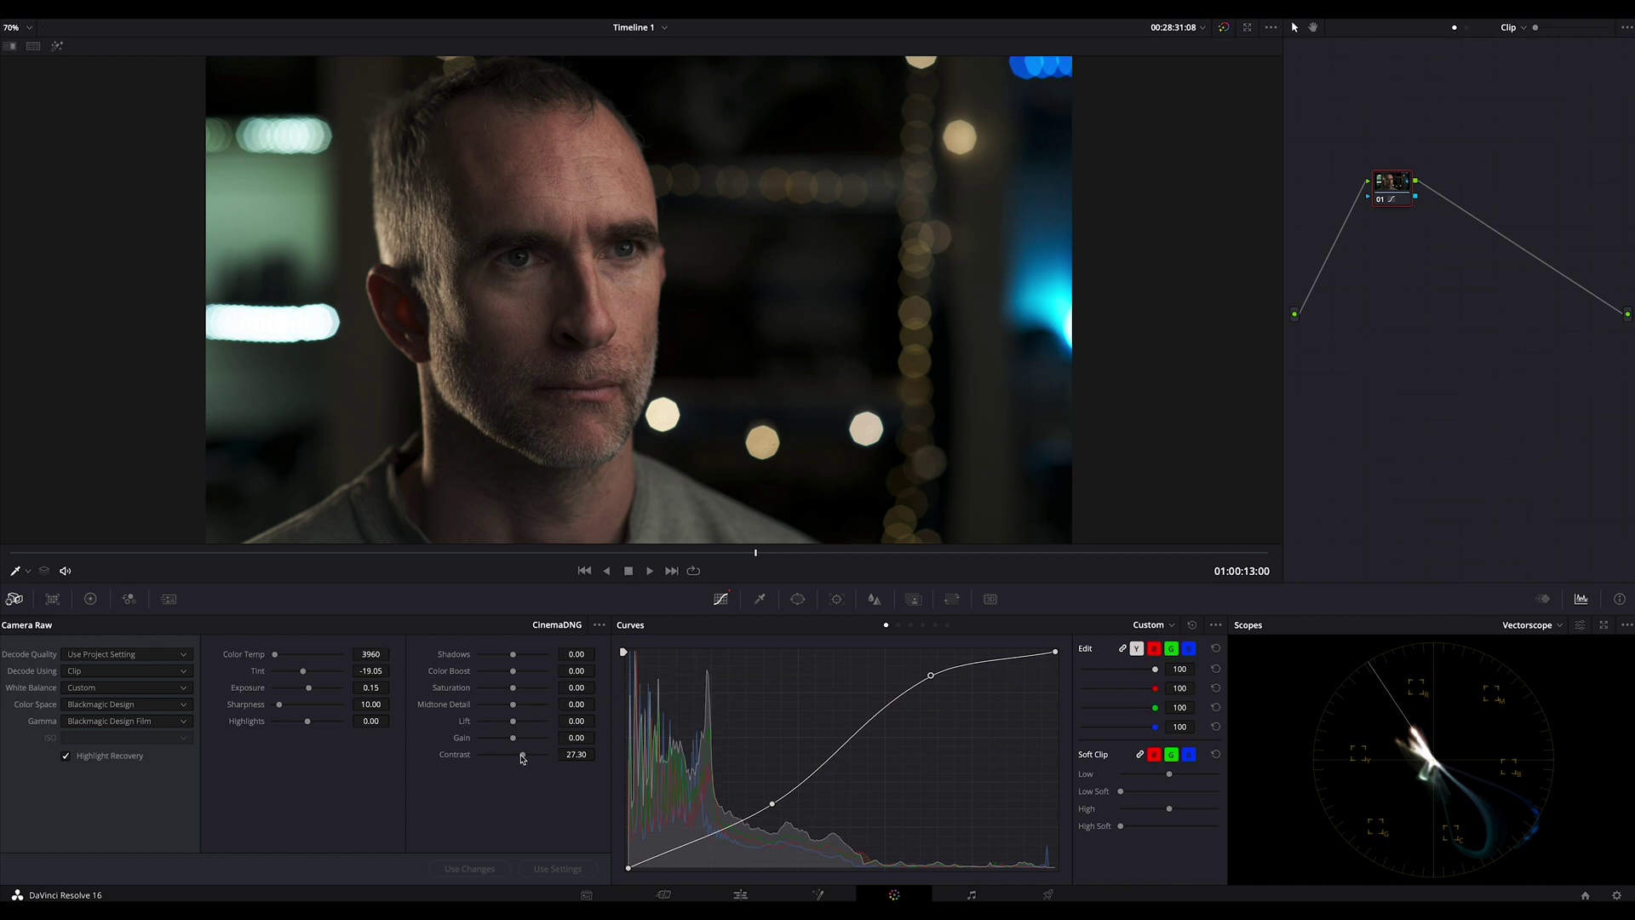
- Set raw Contrast 36.40, Saturation 40, Color Boost 9.10, Color Temp 3370, and refine the curve points
{"action": "left_click_drag", "start_coordinate": [523, 754], "coordinate": [525, 754]}
{"action": "left_click", "coordinate": [527, 689]}
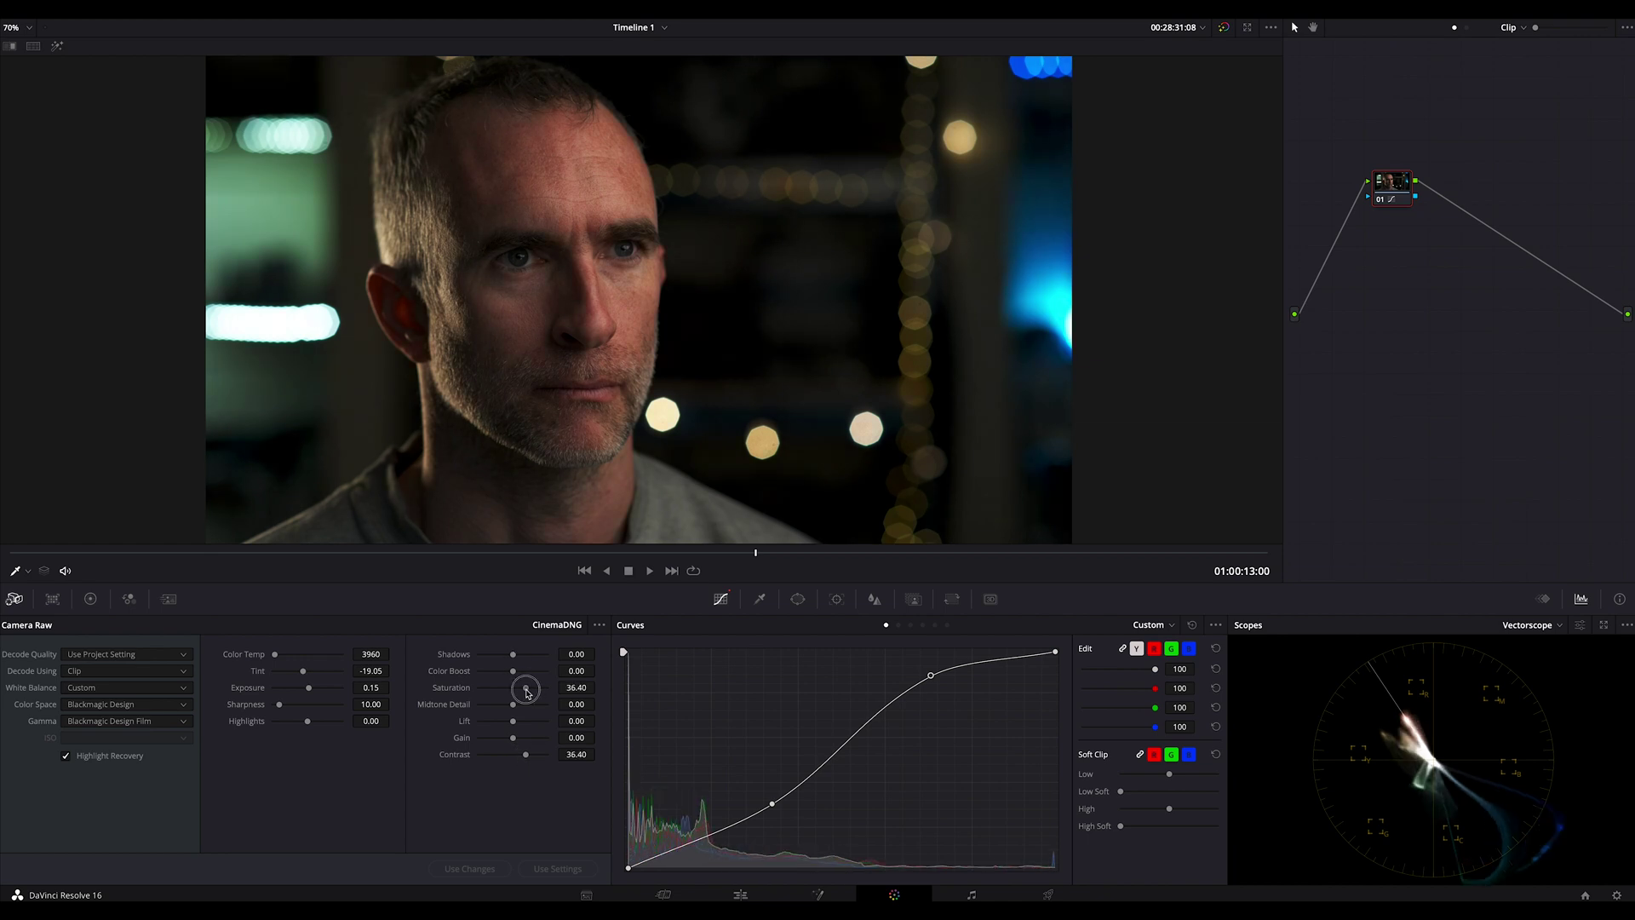
{"action": "mouse_move", "coordinate": [527, 691]}
{"action": "left_mouse_down"}
{"action": "mouse_move", "coordinate": [552, 692]}
{"action": "mouse_move", "coordinate": [524, 692]}
{"action": "left_mouse_up"}
{"action": "left_click_drag", "start_coordinate": [375, 655], "coordinate": [329, 658]}
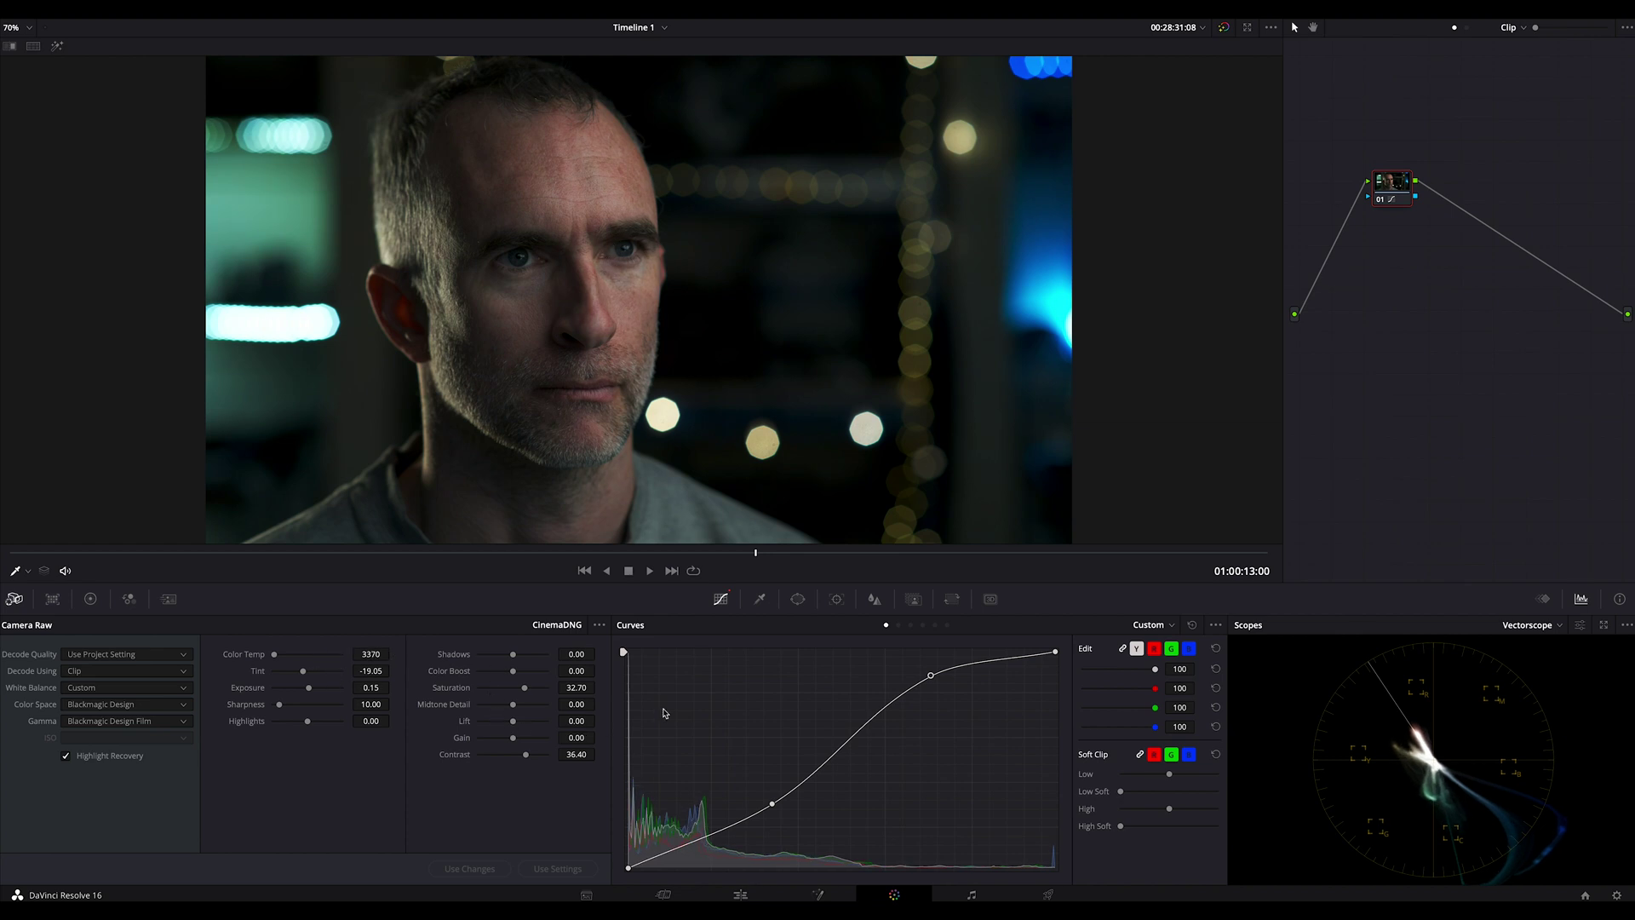
{"action": "left_click_drag", "start_coordinate": [932, 676], "coordinate": [928, 677]}
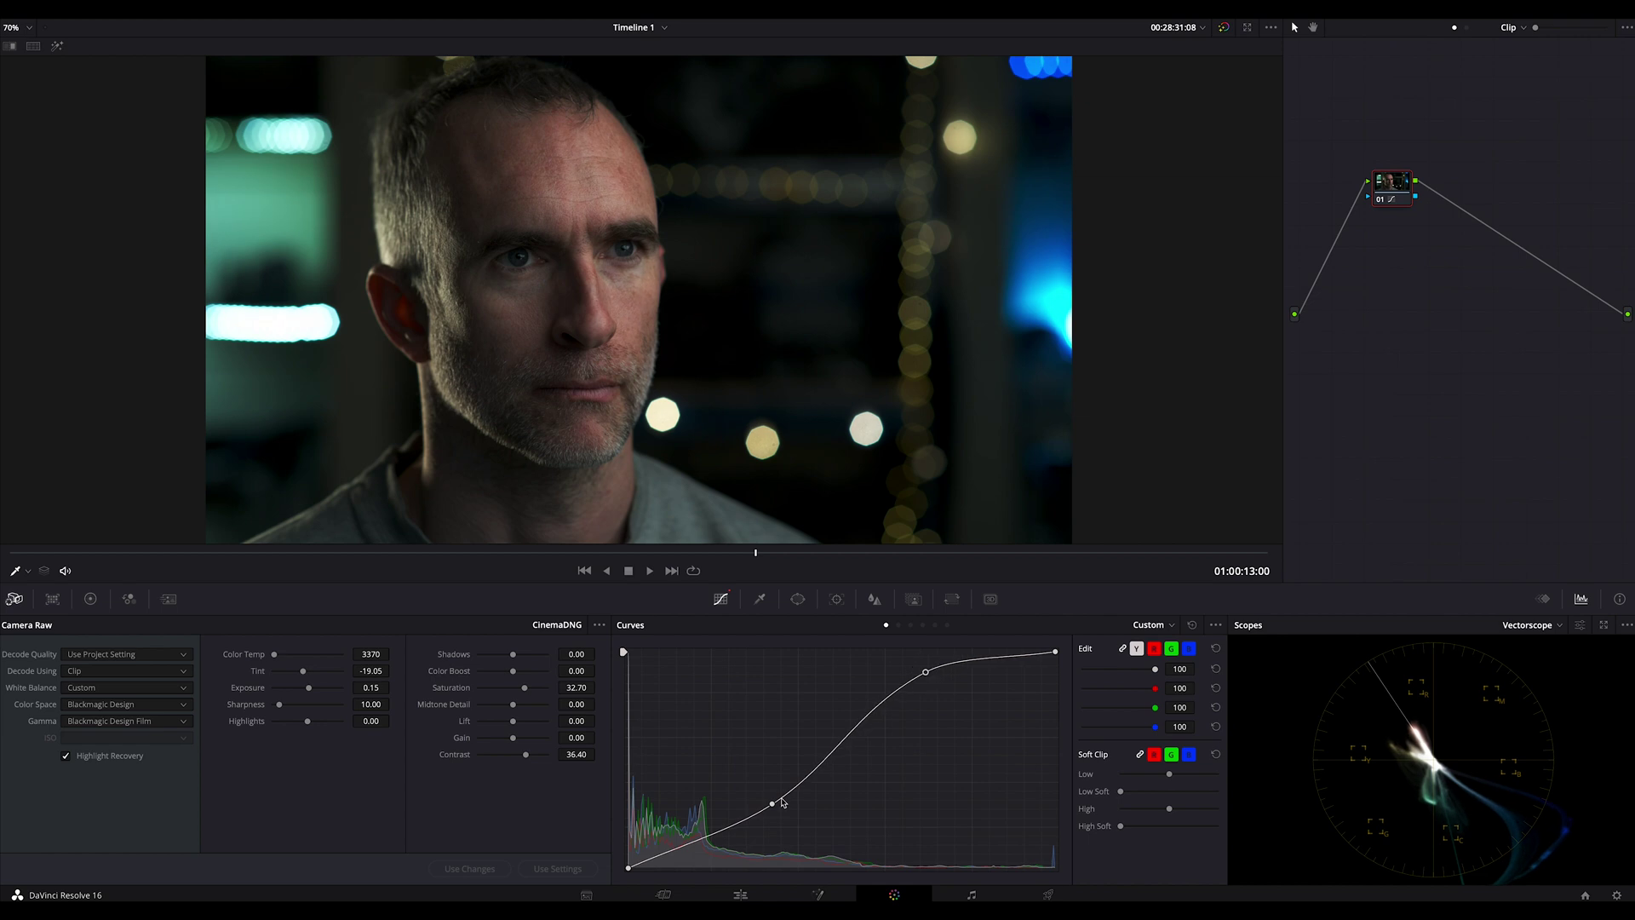
{"action": "left_click_drag", "start_coordinate": [773, 801], "coordinate": [766, 799]}
{"action": "left_click_drag", "start_coordinate": [929, 672], "coordinate": [929, 674]}
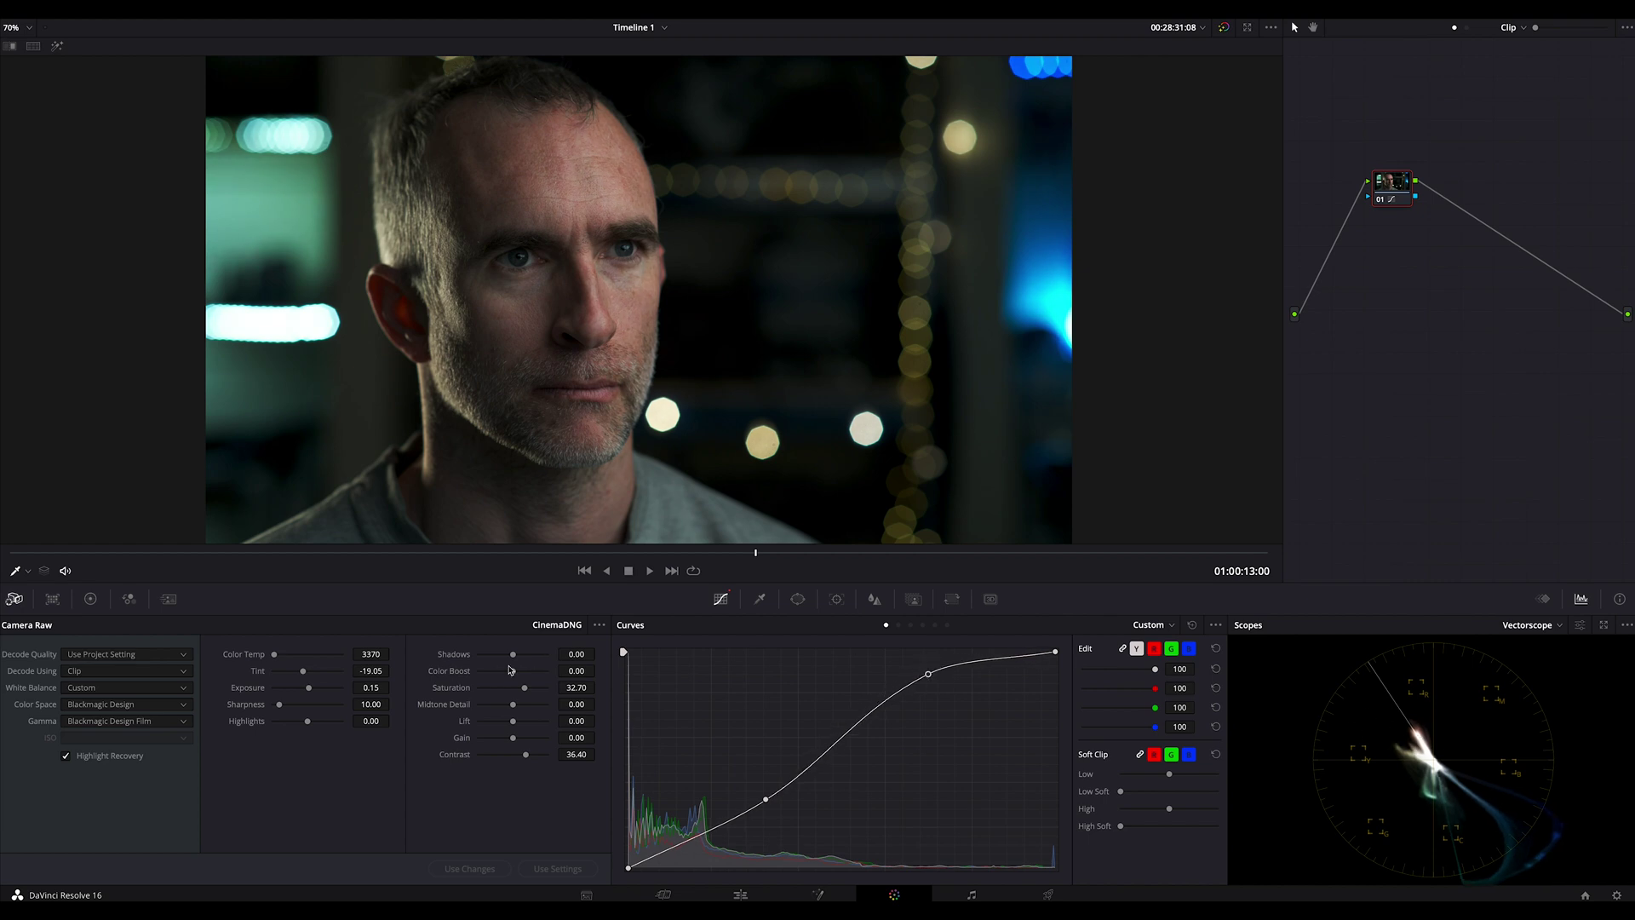
{"action": "left_click_drag", "start_coordinate": [525, 687], "coordinate": [515, 674]}
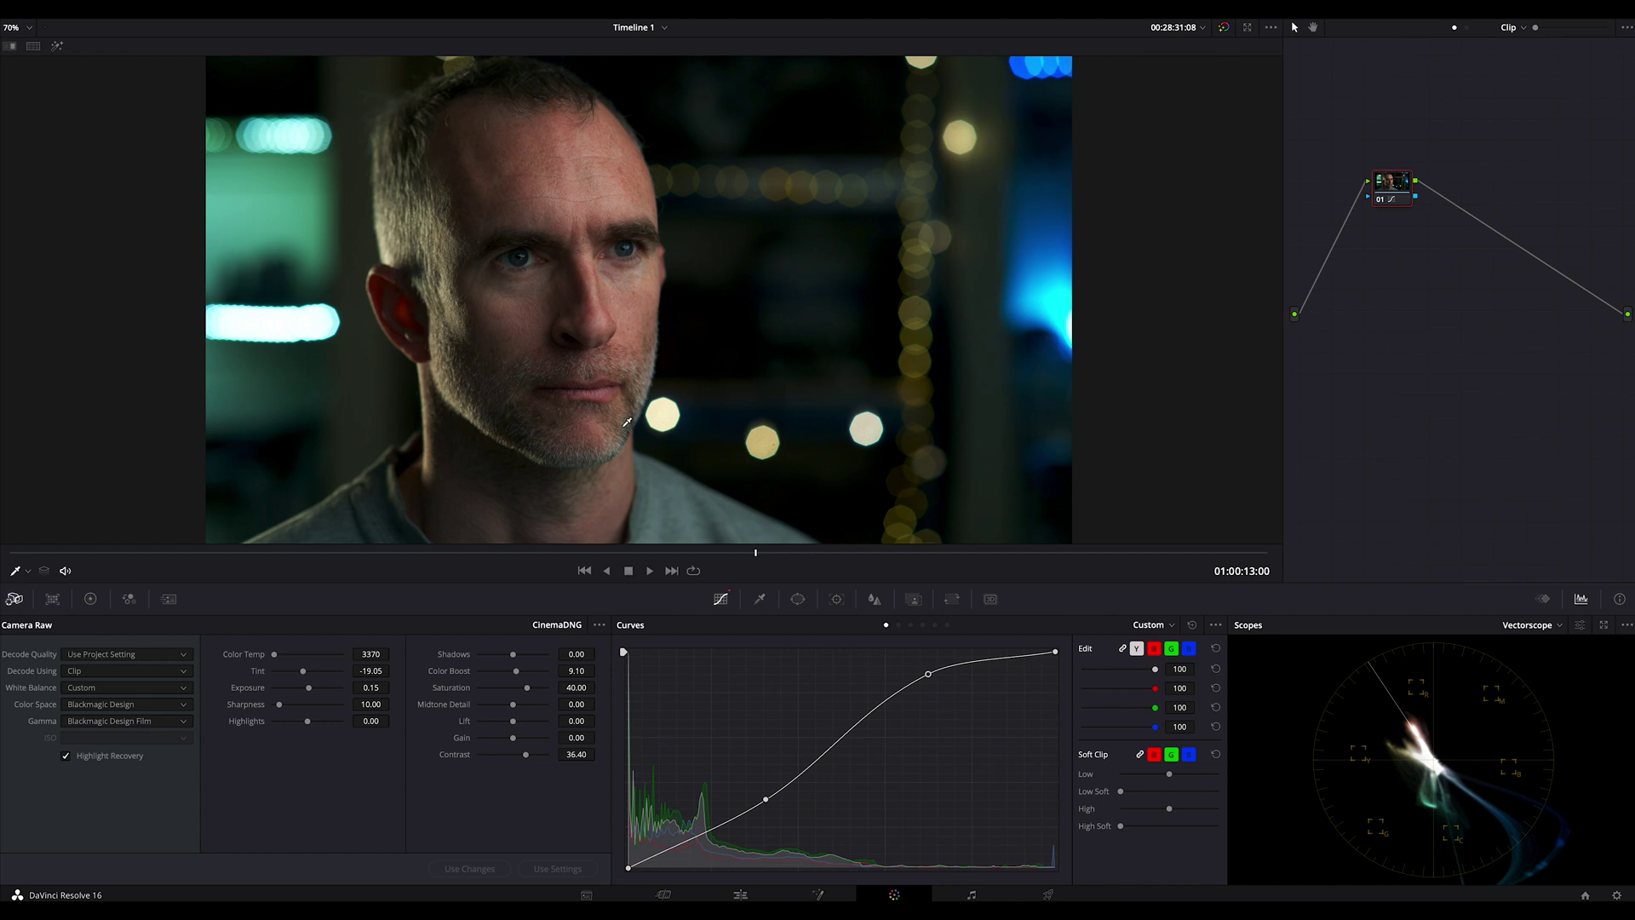
- Raise raw Midtone Detail to 25.50, set Color Temp to 3380 and Tint to -27.30
{"action": "left_click_drag", "start_coordinate": [516, 706], "coordinate": [518, 706]}
{"action": "left_click", "coordinate": [523, 709]}
{"action": "mouse_move", "coordinate": [374, 655]}
{"action": "left_mouse_down"}
{"action": "mouse_move", "coordinate": [358, 659]}
{"action": "mouse_move", "coordinate": [370, 666]}
{"action": "left_mouse_up"}
{"action": "left_click_drag", "start_coordinate": [1393, 186], "coordinate": [1371, 216]}
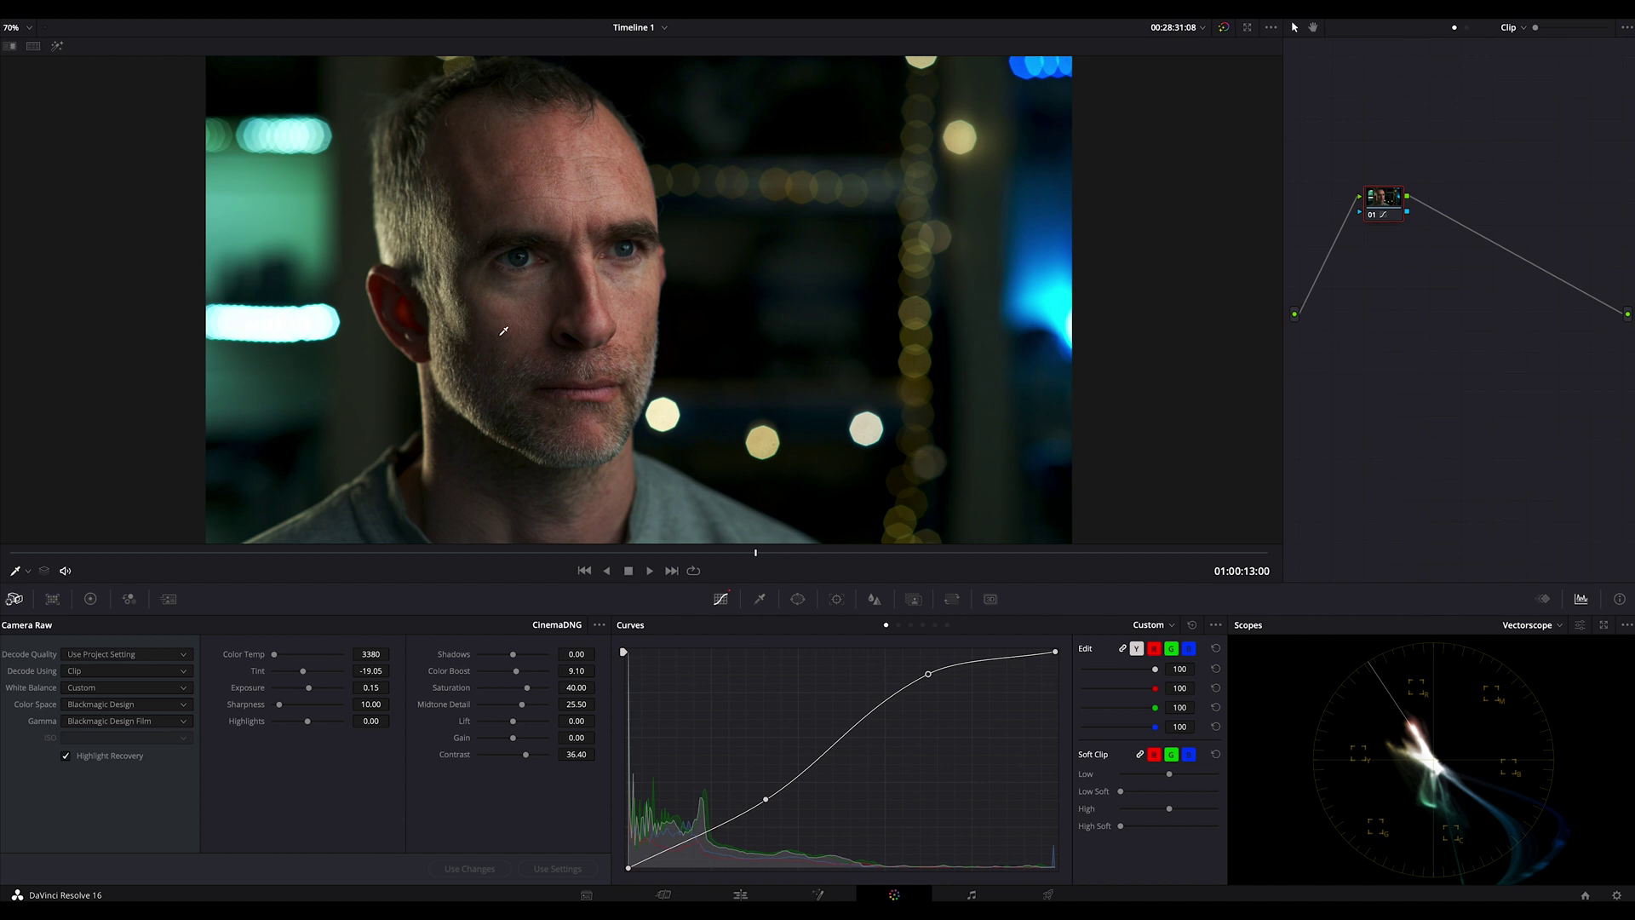
{"action": "left_click_drag", "start_coordinate": [300, 677], "coordinate": [300, 675]}
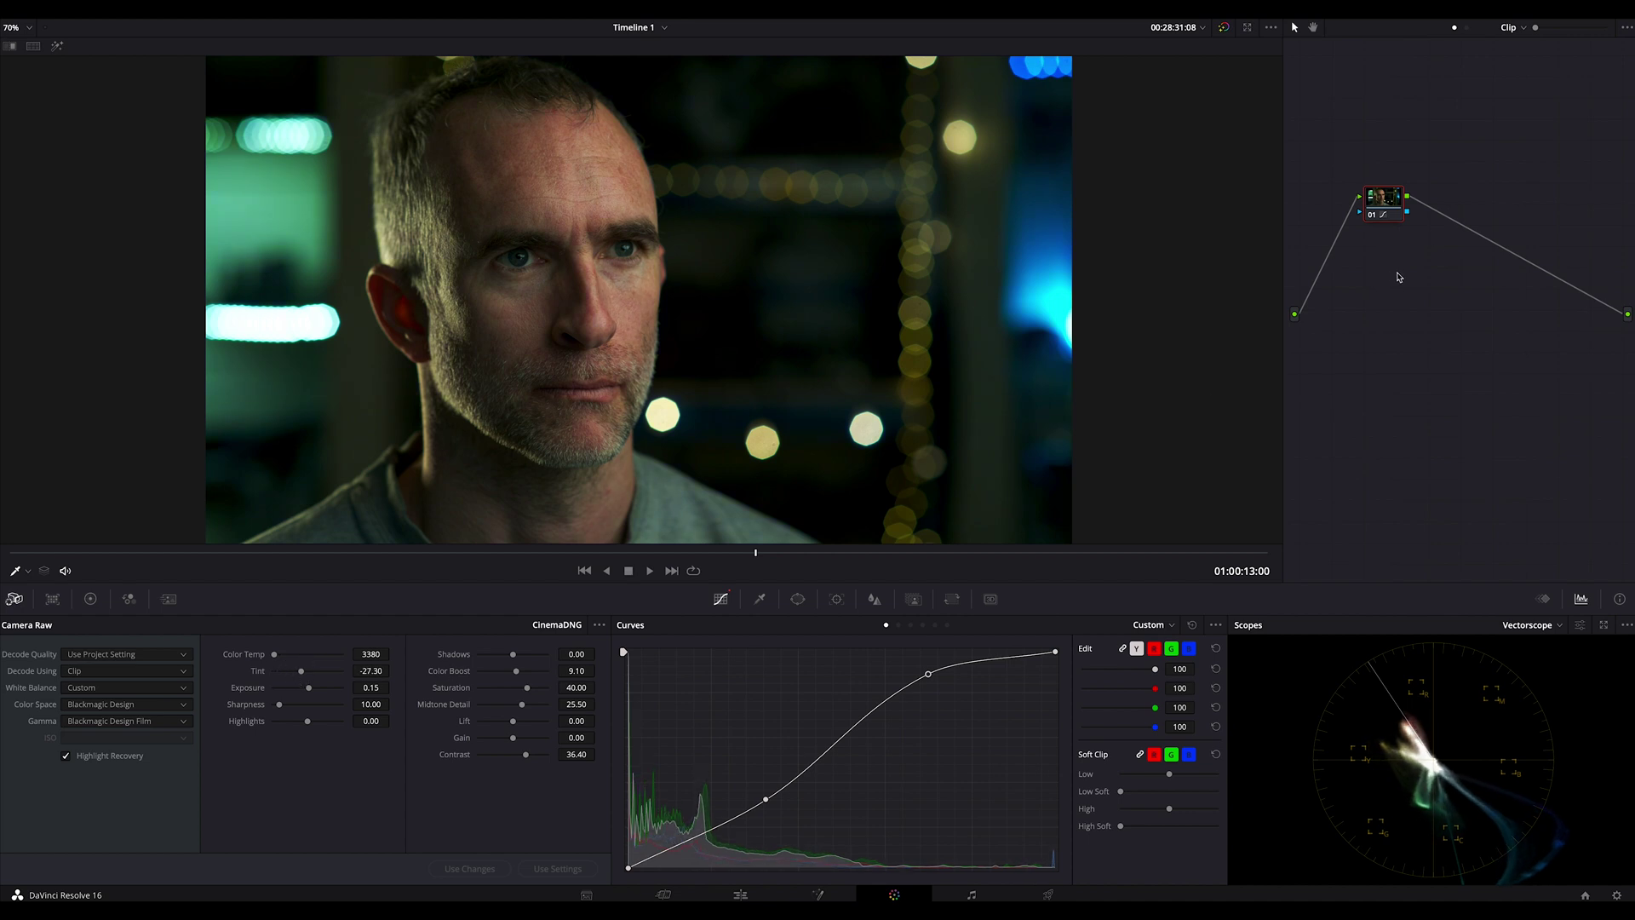
- Add serial node 02 and slightly rotate the blue hues with the Hue vs Hue curve
{"action": "key", "text": "alt+s"}
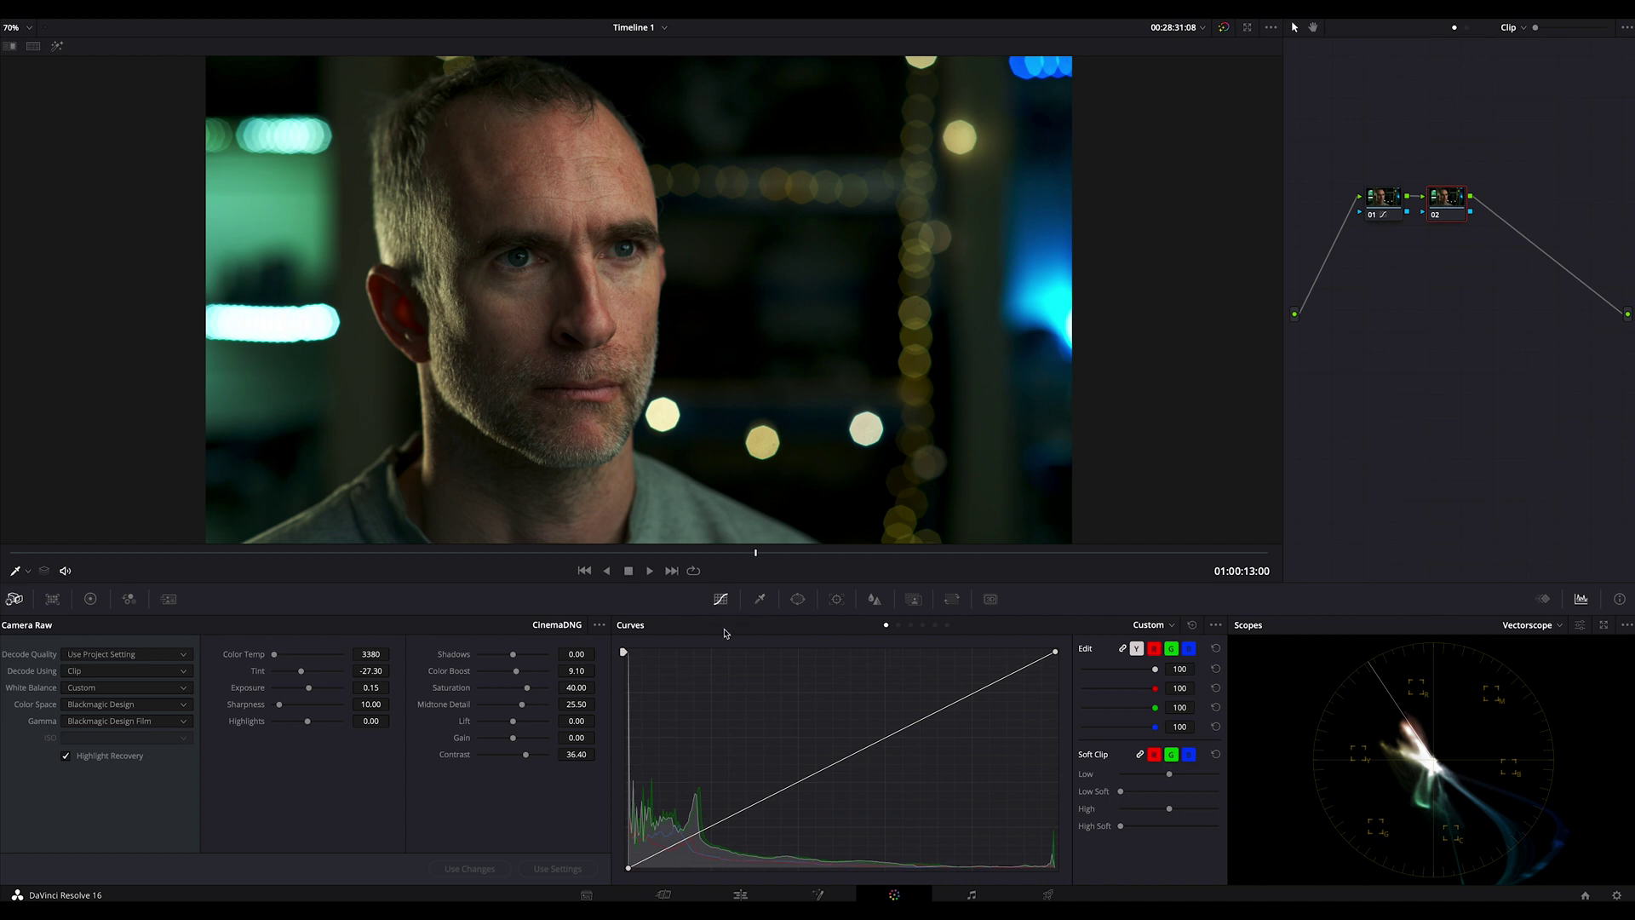
{"action": "left_click", "coordinate": [899, 625]}
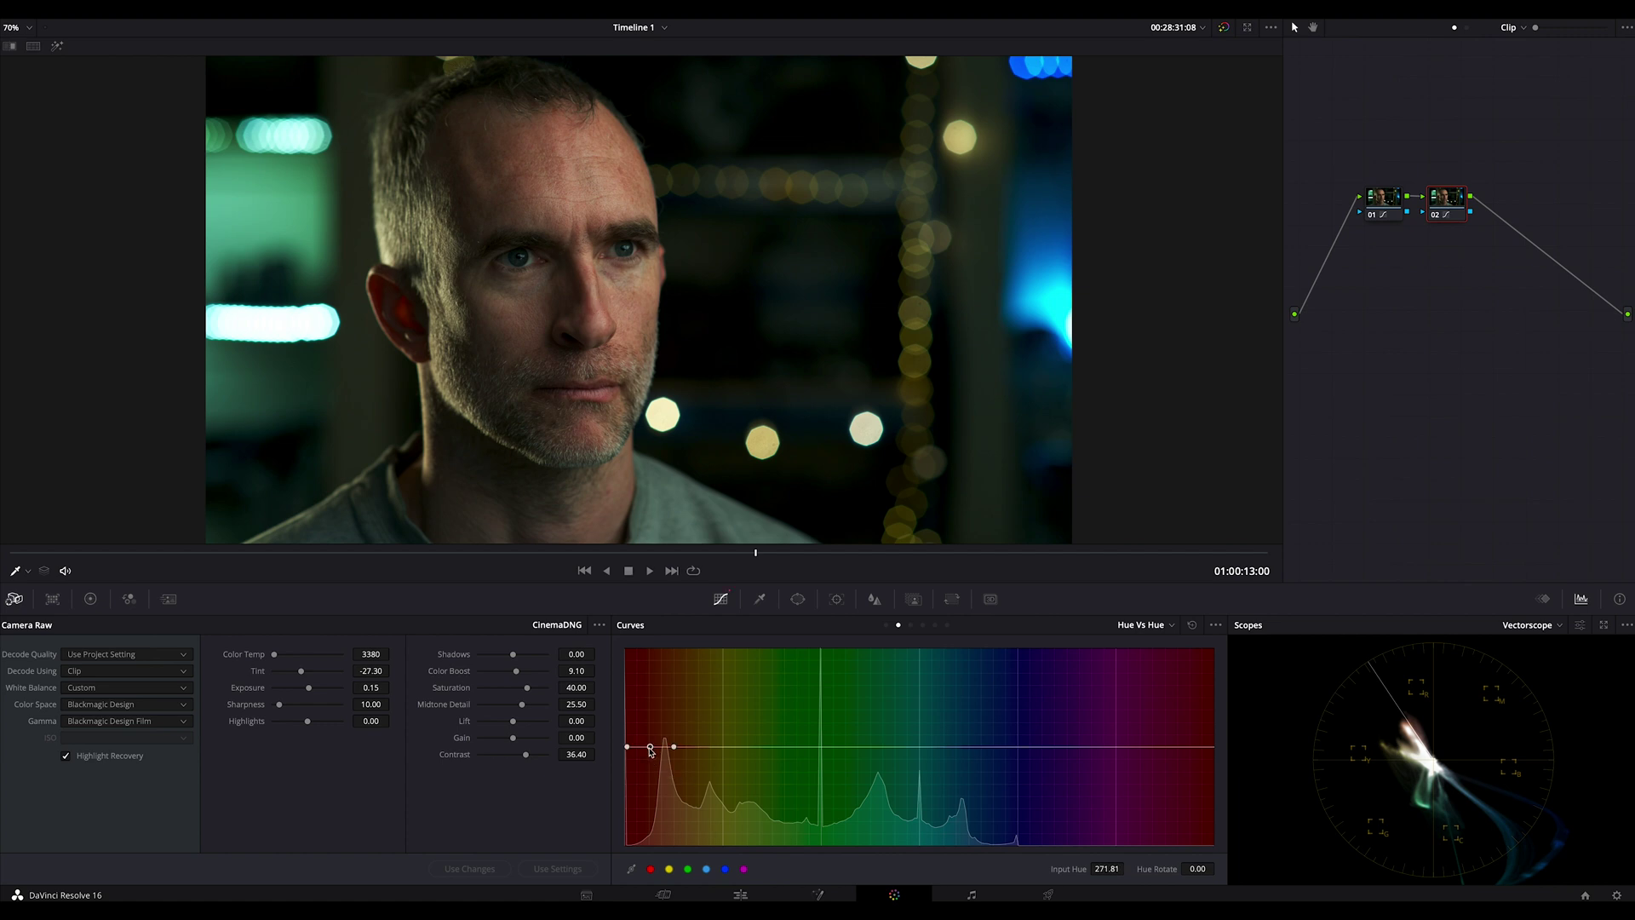
{"action": "left_click", "coordinate": [650, 747]}
{"action": "mouse_move", "coordinate": [652, 749]}
{"action": "left_mouse_down"}
{"action": "mouse_move", "coordinate": [634, 749]}
{"action": "mouse_move", "coordinate": [667, 749]}
{"action": "left_mouse_up"}
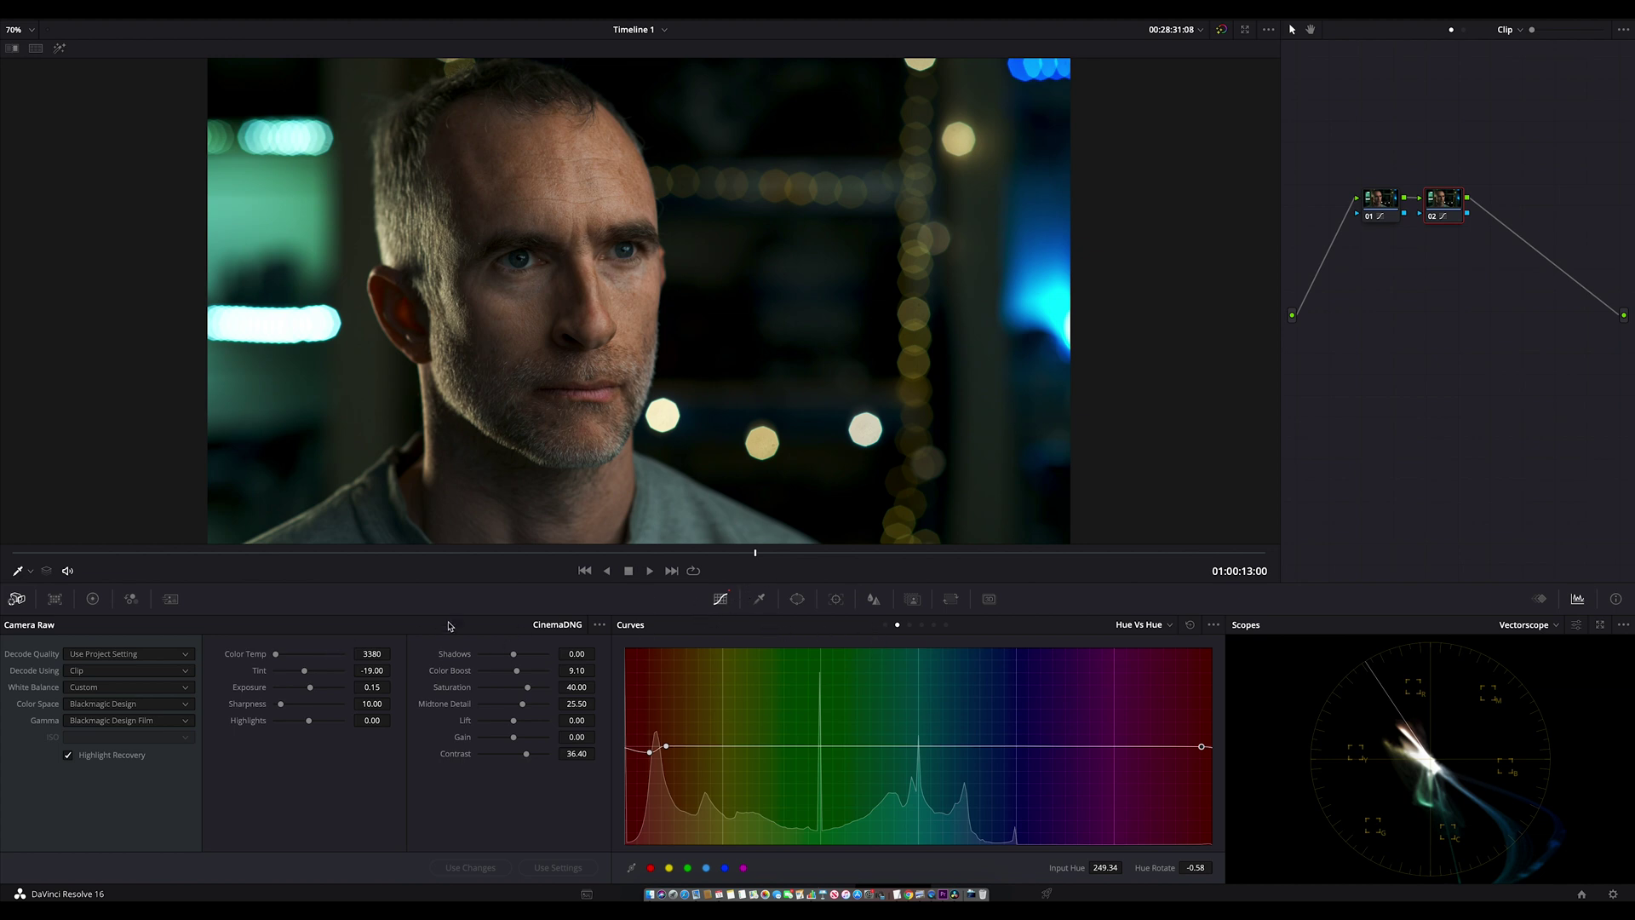
- Warm the temperature slightly, lower raw Color Boost to 7.30, and add serial node 03 after node 02
{"action": "left_click_drag", "start_coordinate": [377, 657], "coordinate": [374, 657]}
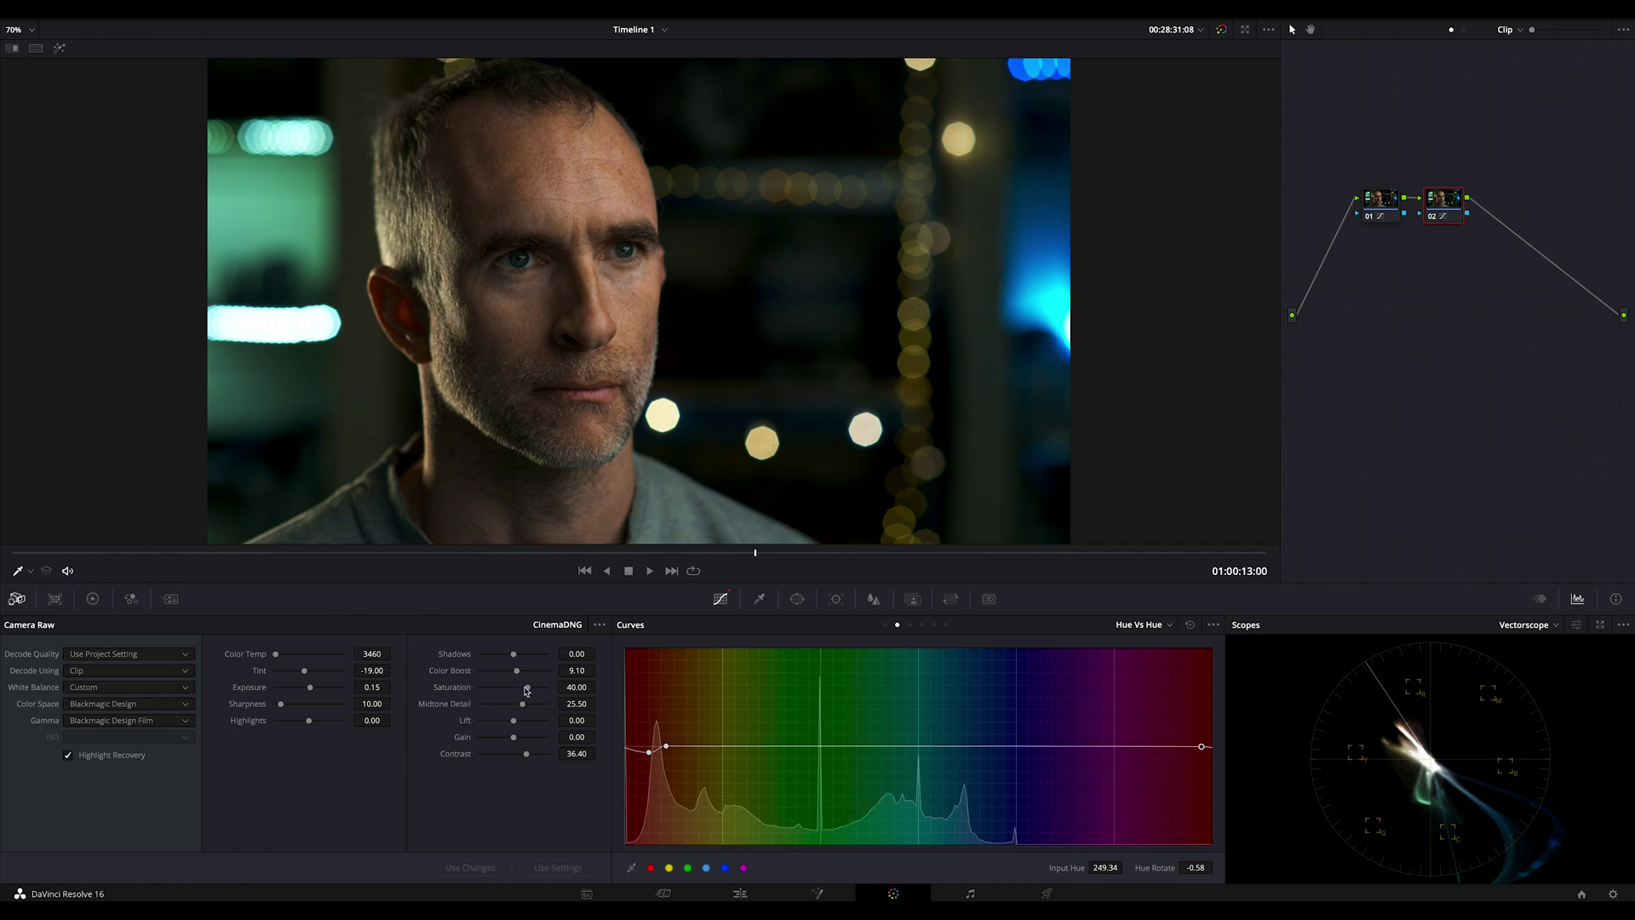
{"action": "left_click_drag", "start_coordinate": [515, 675], "coordinate": [517, 671]}
{"action": "mouse_move", "coordinate": [1444, 203]}
{"action": "left_mouse_down"}
{"action": "mouse_move", "coordinate": [1469, 203]}
{"action": "mouse_move", "coordinate": [1372, 199]}
{"action": "mouse_move", "coordinate": [1448, 207]}
{"action": "left_mouse_up"}
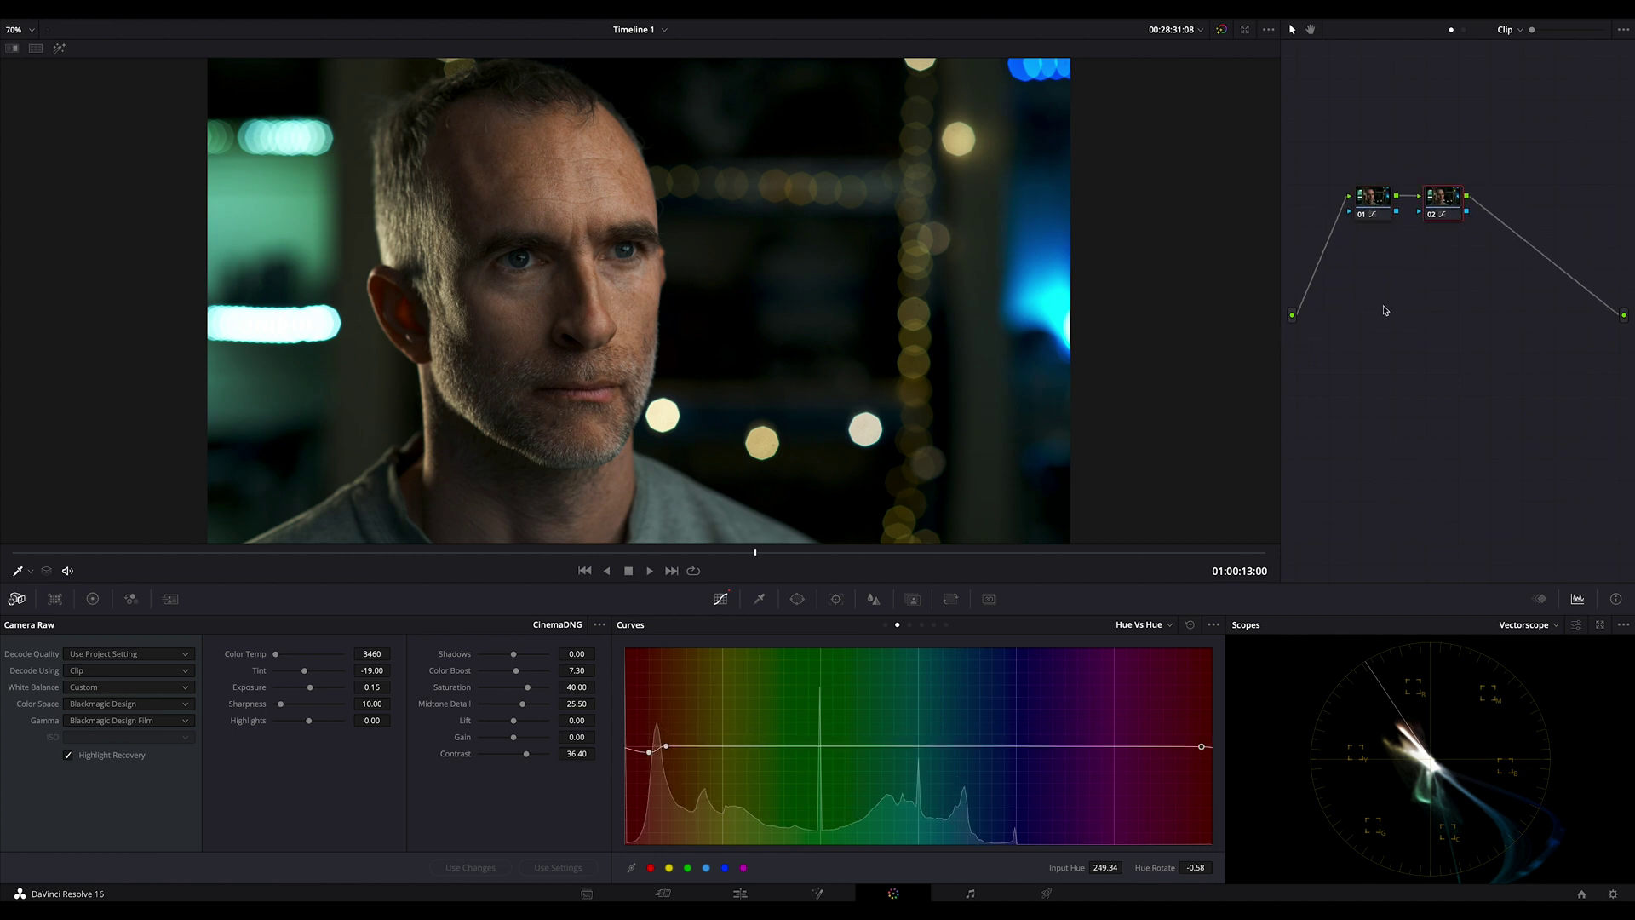
{"action": "key", "text": "alt+s"}
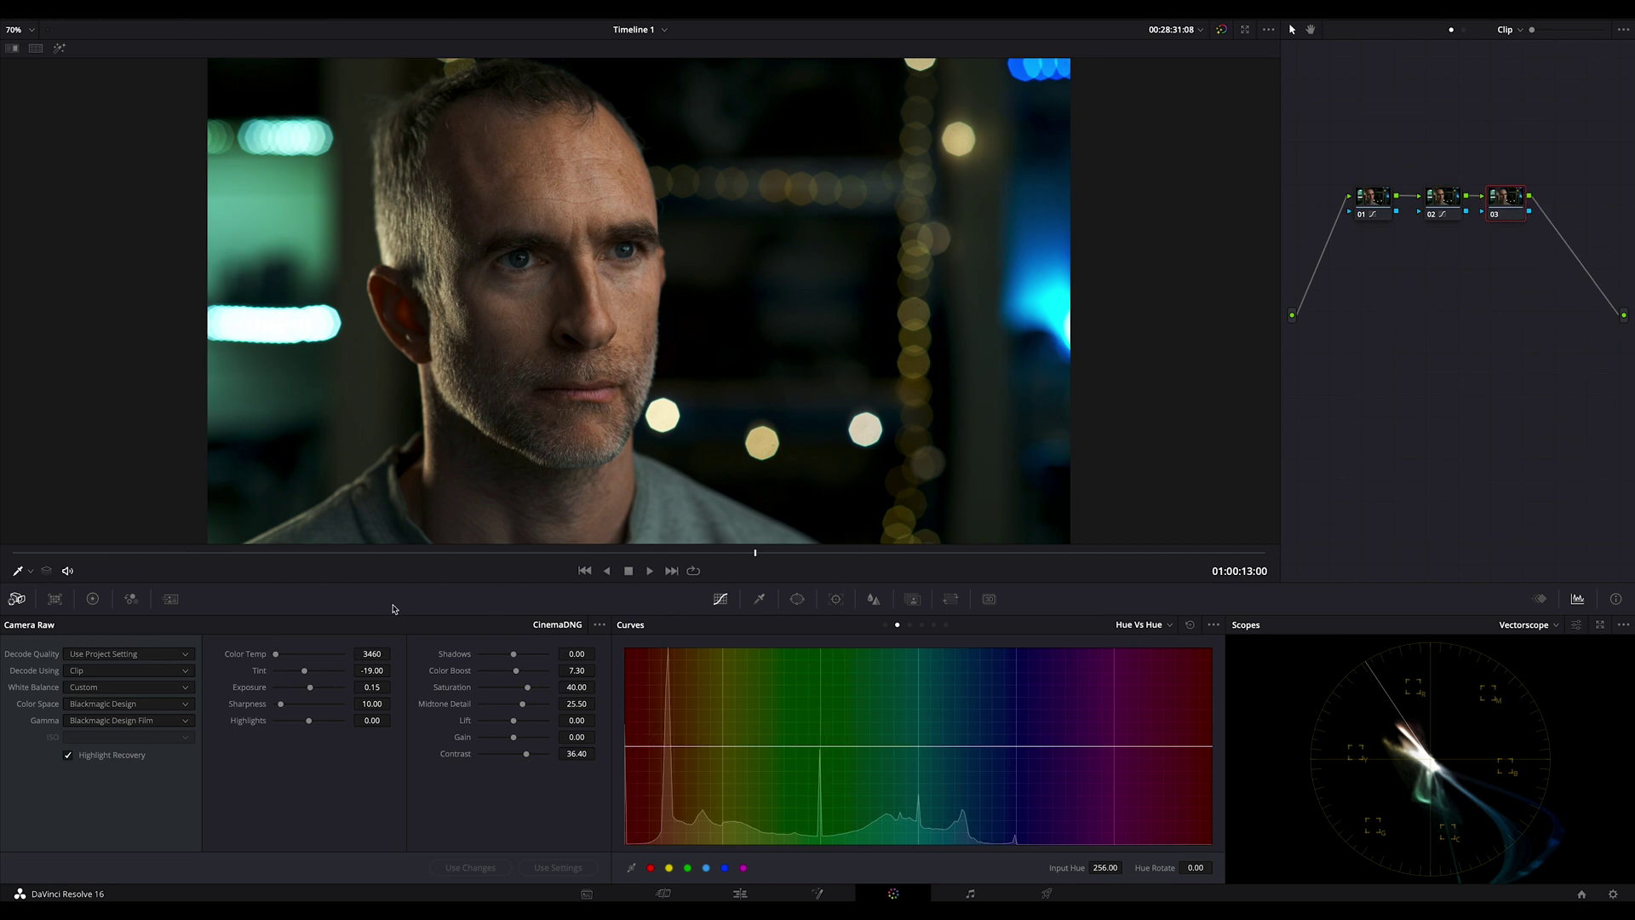
- Push node 03's Log shadow wheel toward blue (R -0.08, B 0.09) and toggle the node to compare
{"action": "left_click", "coordinate": [93, 598]}
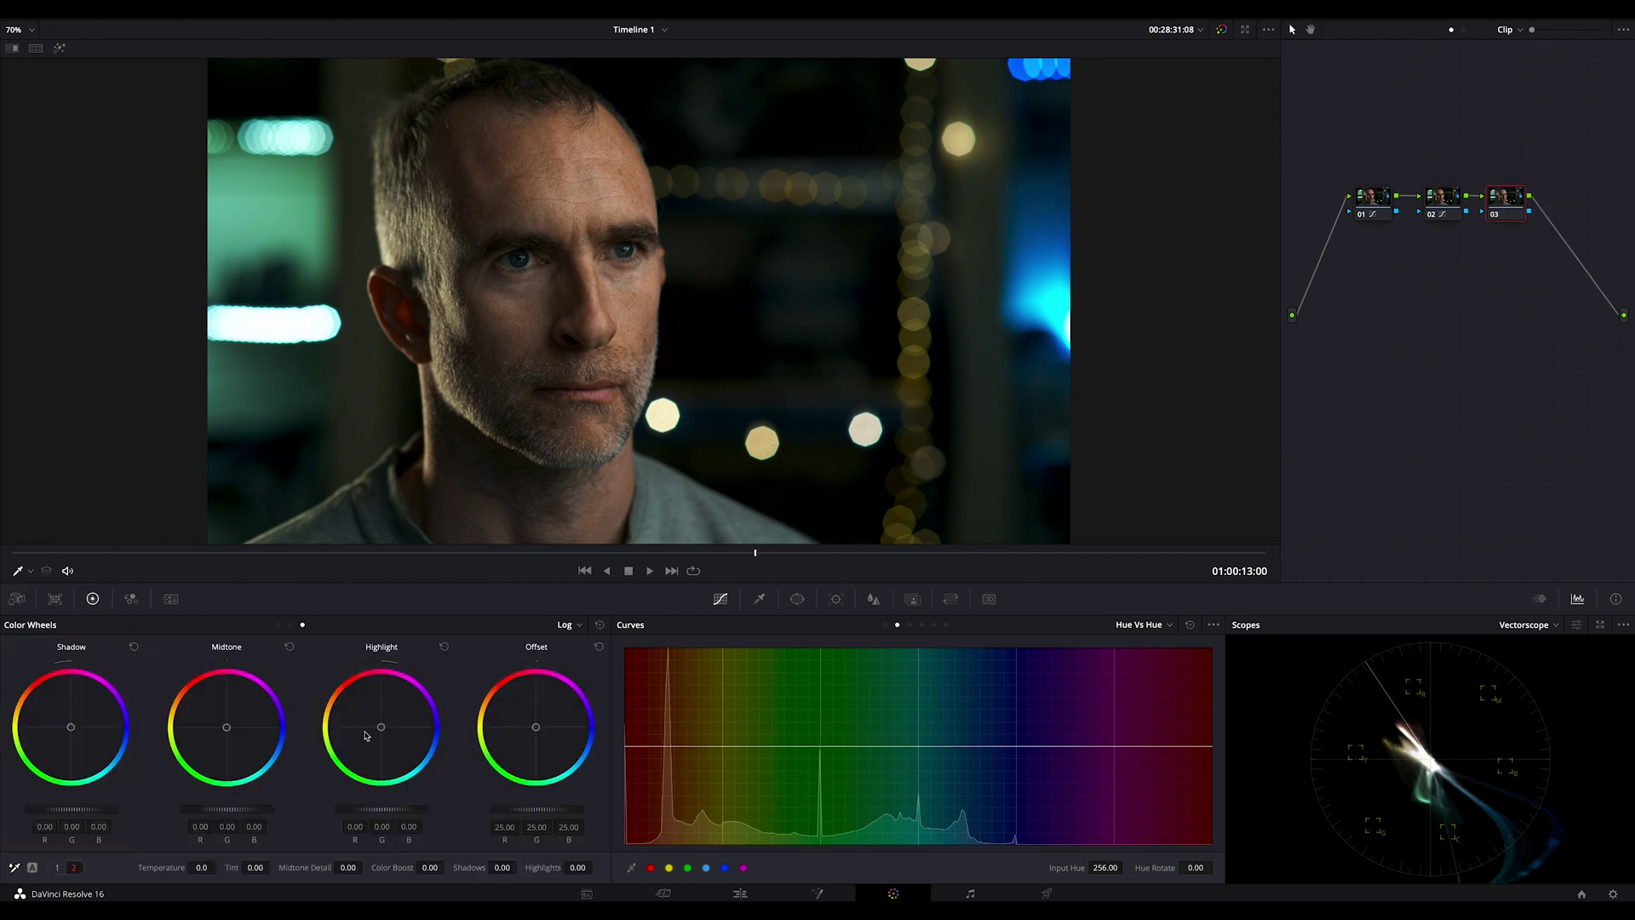
{"action": "left_click", "coordinate": [279, 625]}
{"action": "left_click", "coordinate": [303, 626]}
{"action": "left_click_drag", "start_coordinate": [71, 726], "coordinate": [106, 762]}
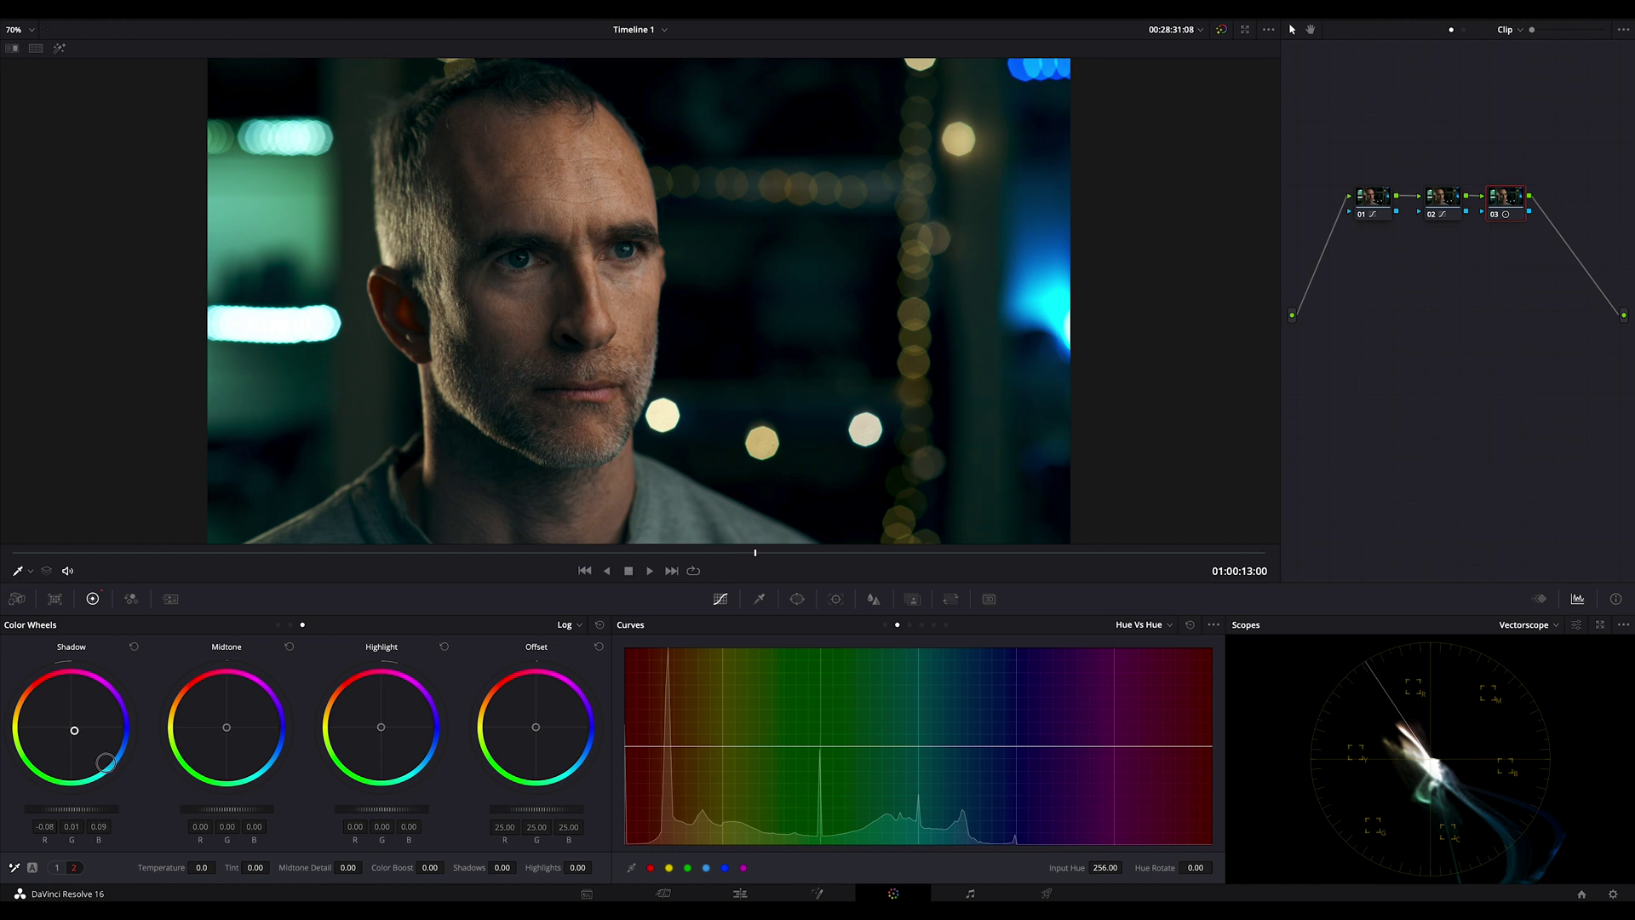
{"action": "key", "text": "ctrl+d"}
{"action": "key", "text": "ctrl+d"}
{"action": "key", "text": "ctrl+d"}
{"action": "key", "text": "ctrl+d"}
{"action": "key", "text": "ctrl+d"}
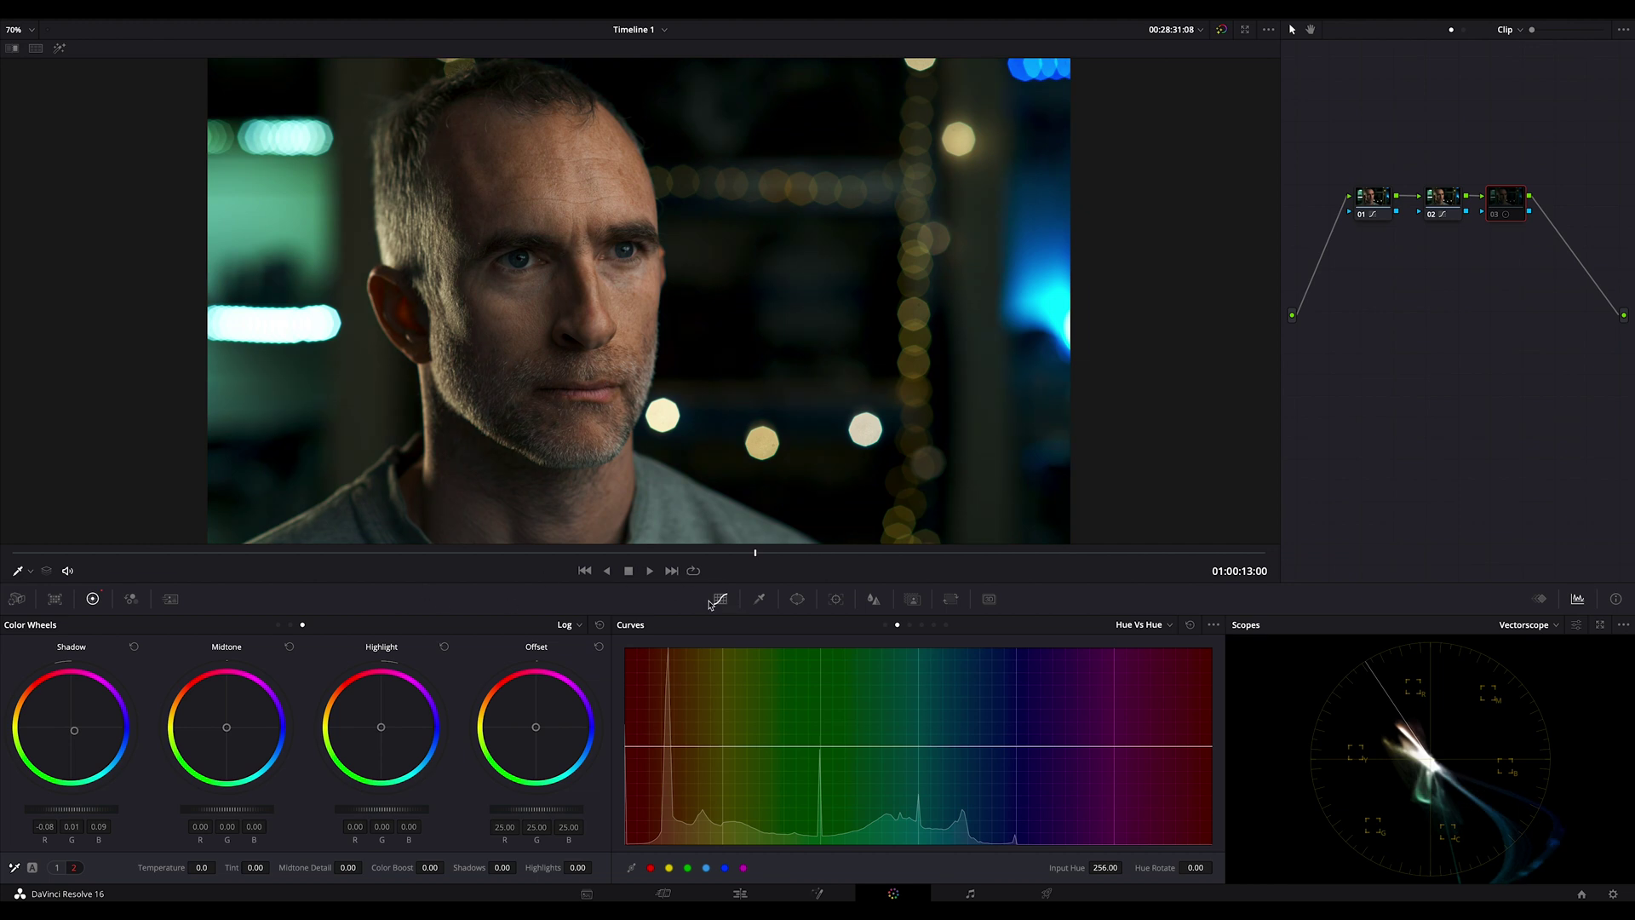
{"action": "key", "text": "ctrl+d"}
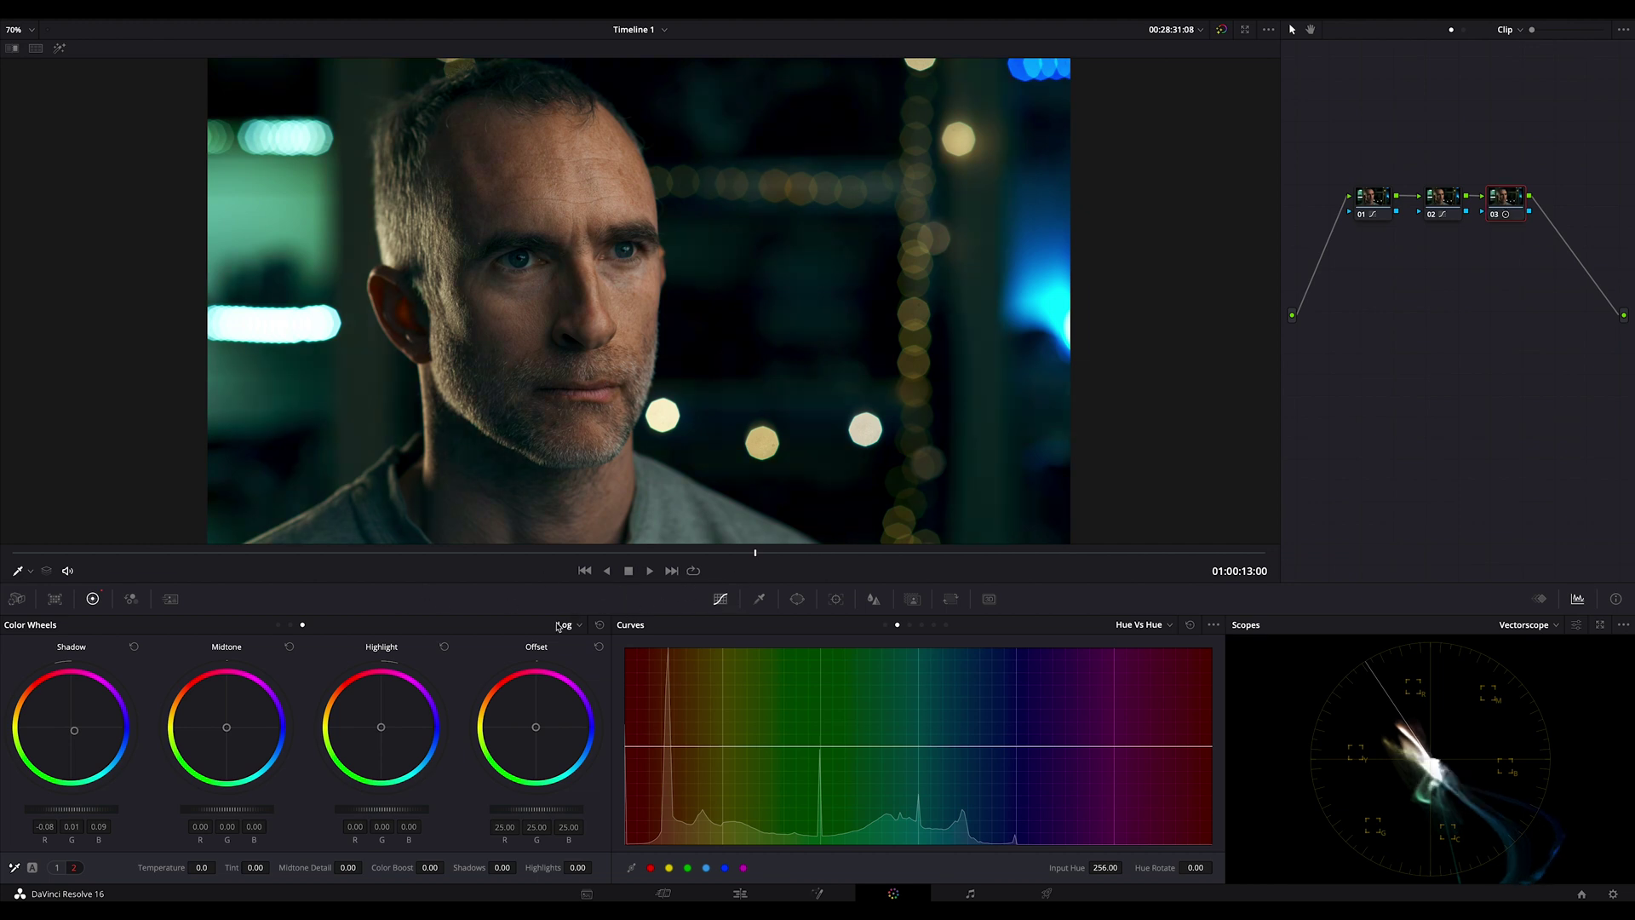
- Lower node 03's luminance qualifier High limit to 51.6 so only darker tones get tinted
{"action": "left_click", "coordinate": [760, 600]}
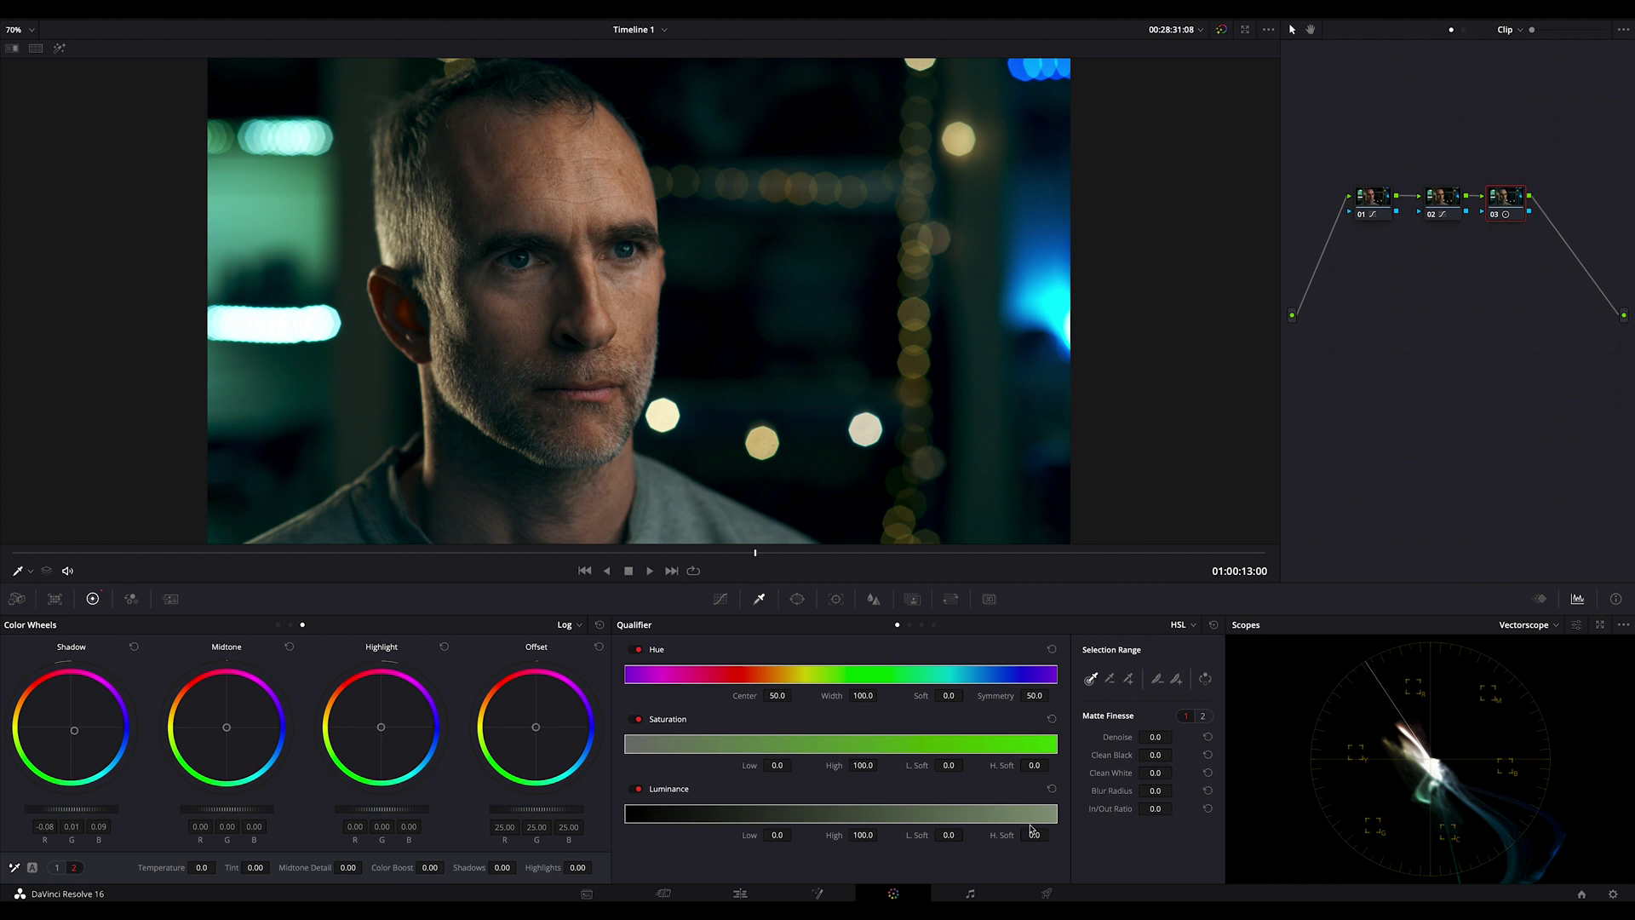
{"action": "left_click", "coordinate": [1055, 813]}
{"action": "left_click", "coordinate": [1055, 814]}
{"action": "left_click", "coordinate": [1059, 816]}
{"action": "left_click_drag", "start_coordinate": [1057, 815], "coordinate": [848, 812]}
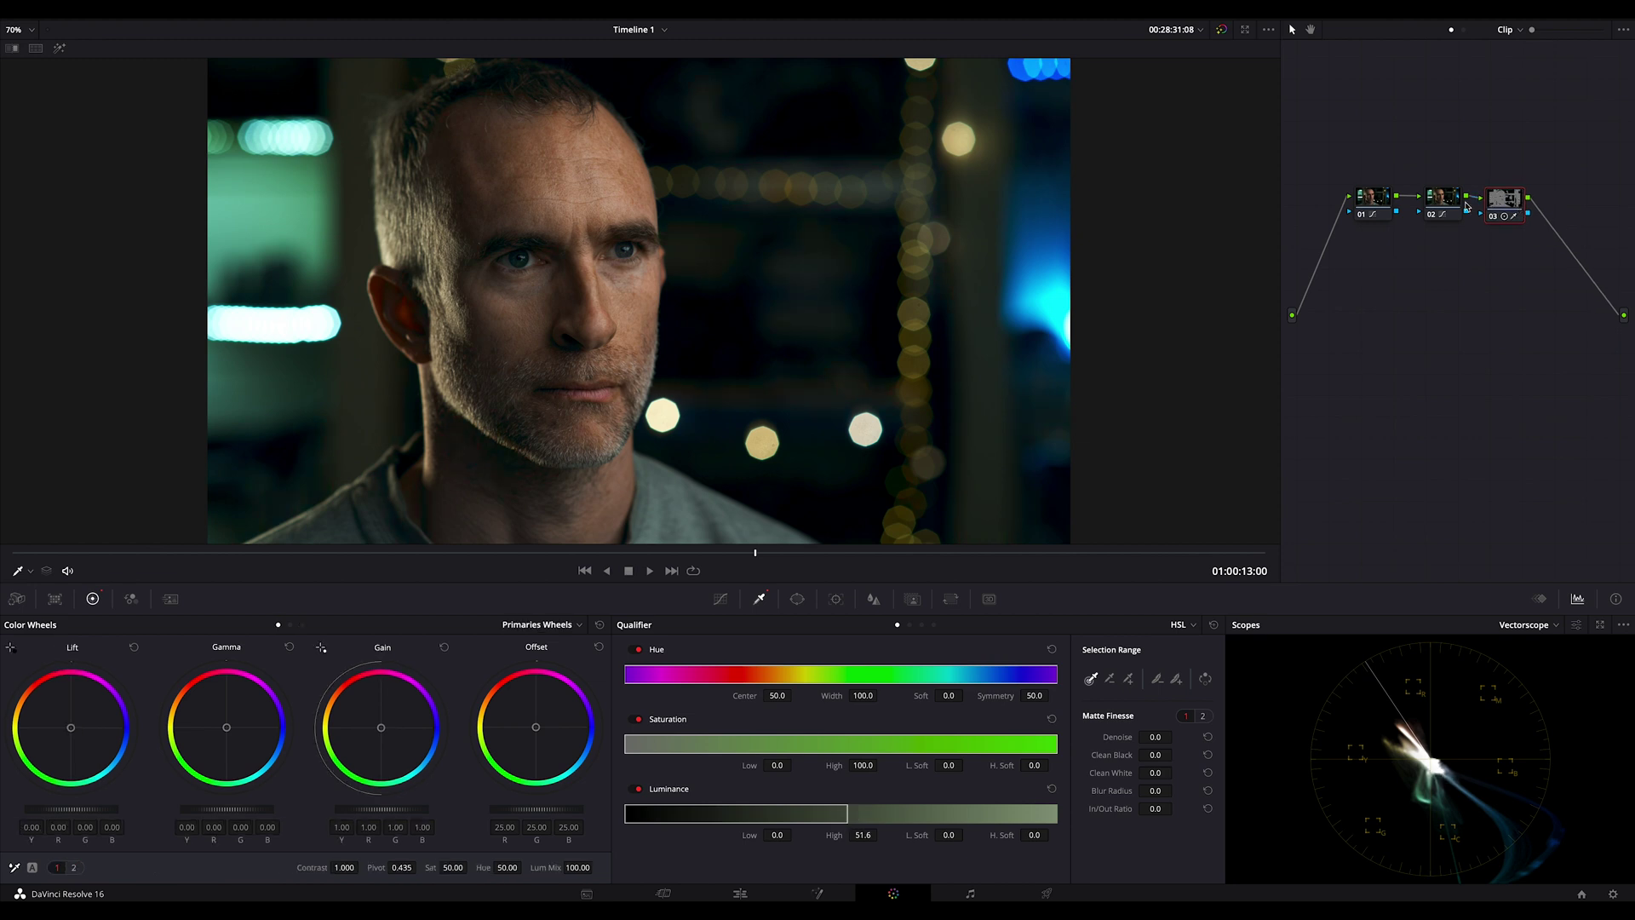
- Add node 04 after node 02 with a soft, tall oval Circle window over the face
{"action": "left_click_drag", "start_coordinate": [1479, 203], "coordinate": [1511, 207]}
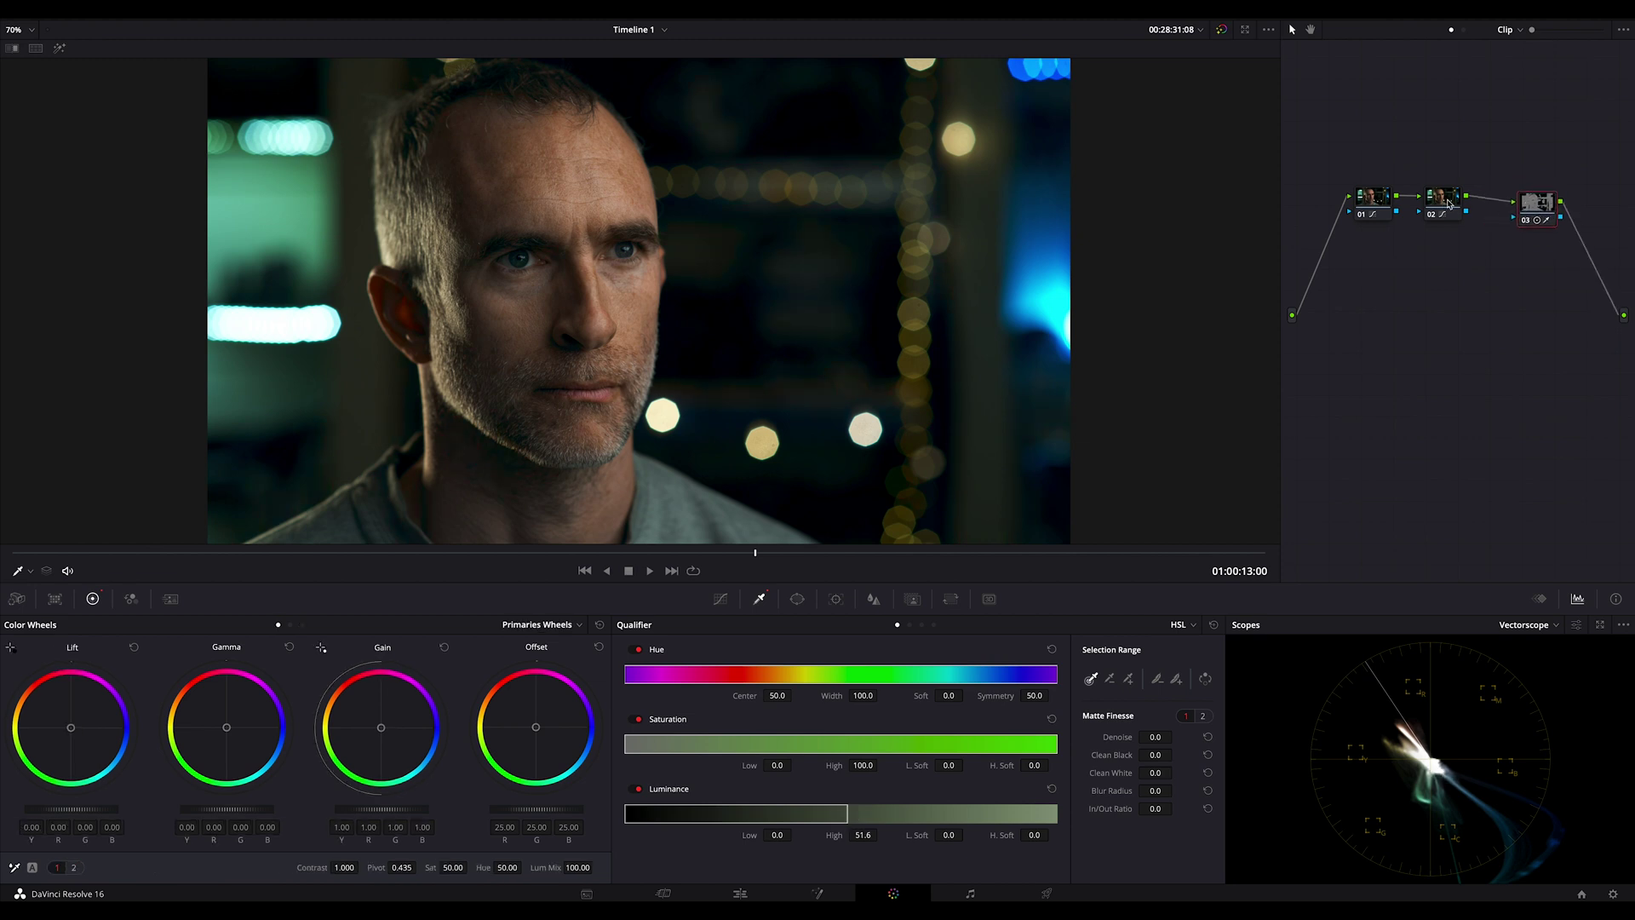
{"action": "left_click", "coordinate": [1450, 205]}
{"action": "key", "text": "alt+s"}
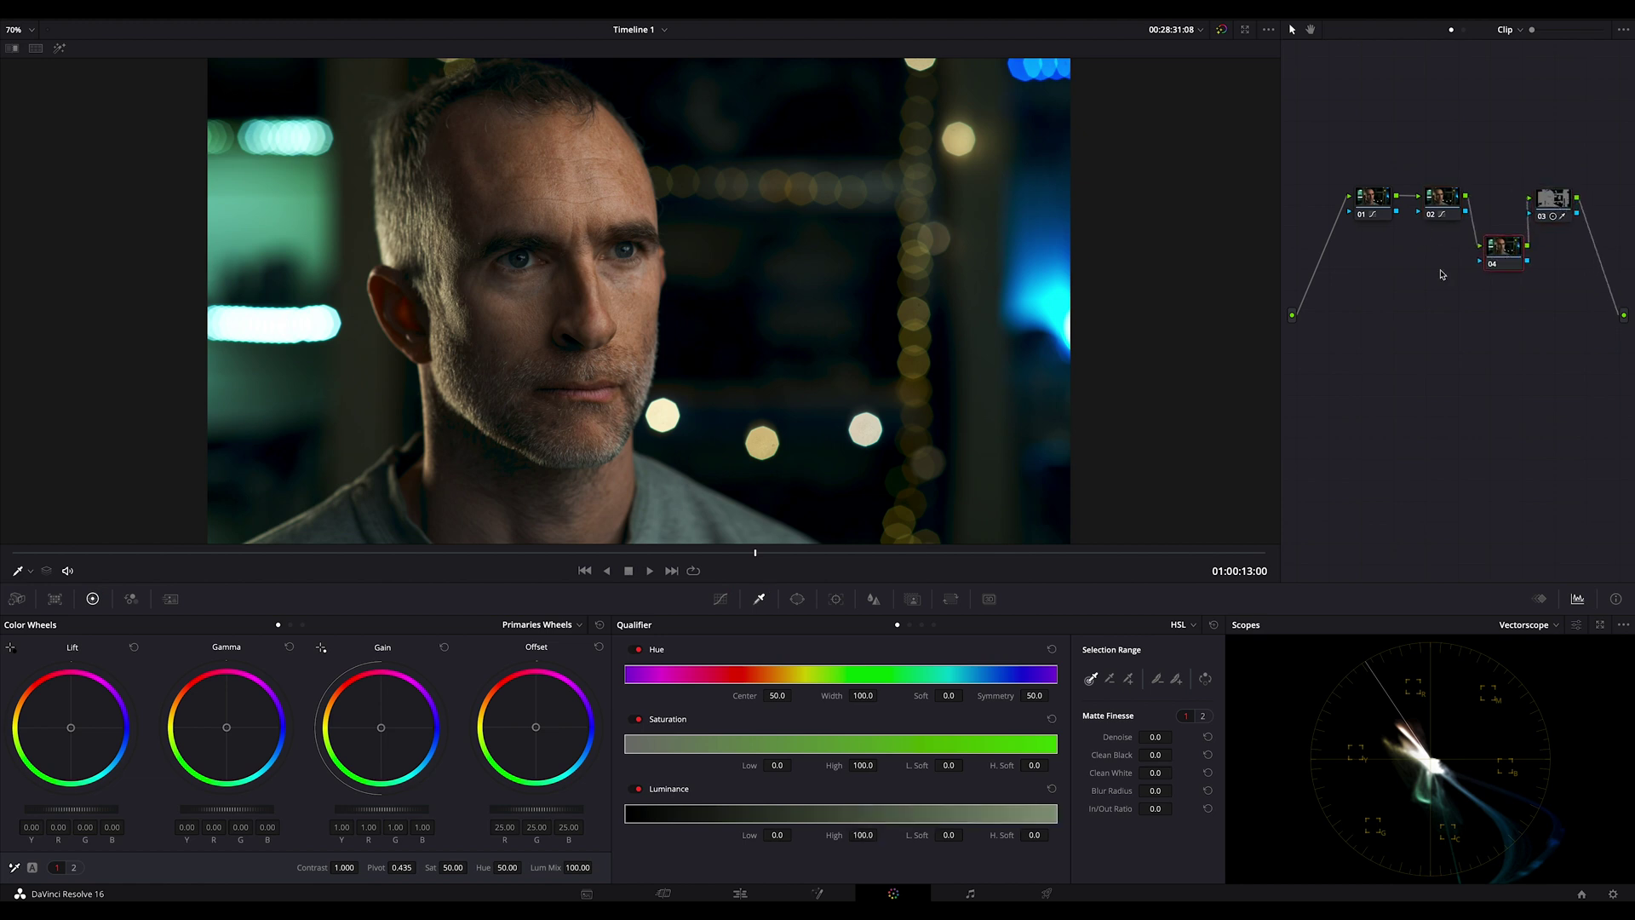
{"action": "left_click", "coordinate": [797, 599]}
{"action": "left_click", "coordinate": [640, 719]}
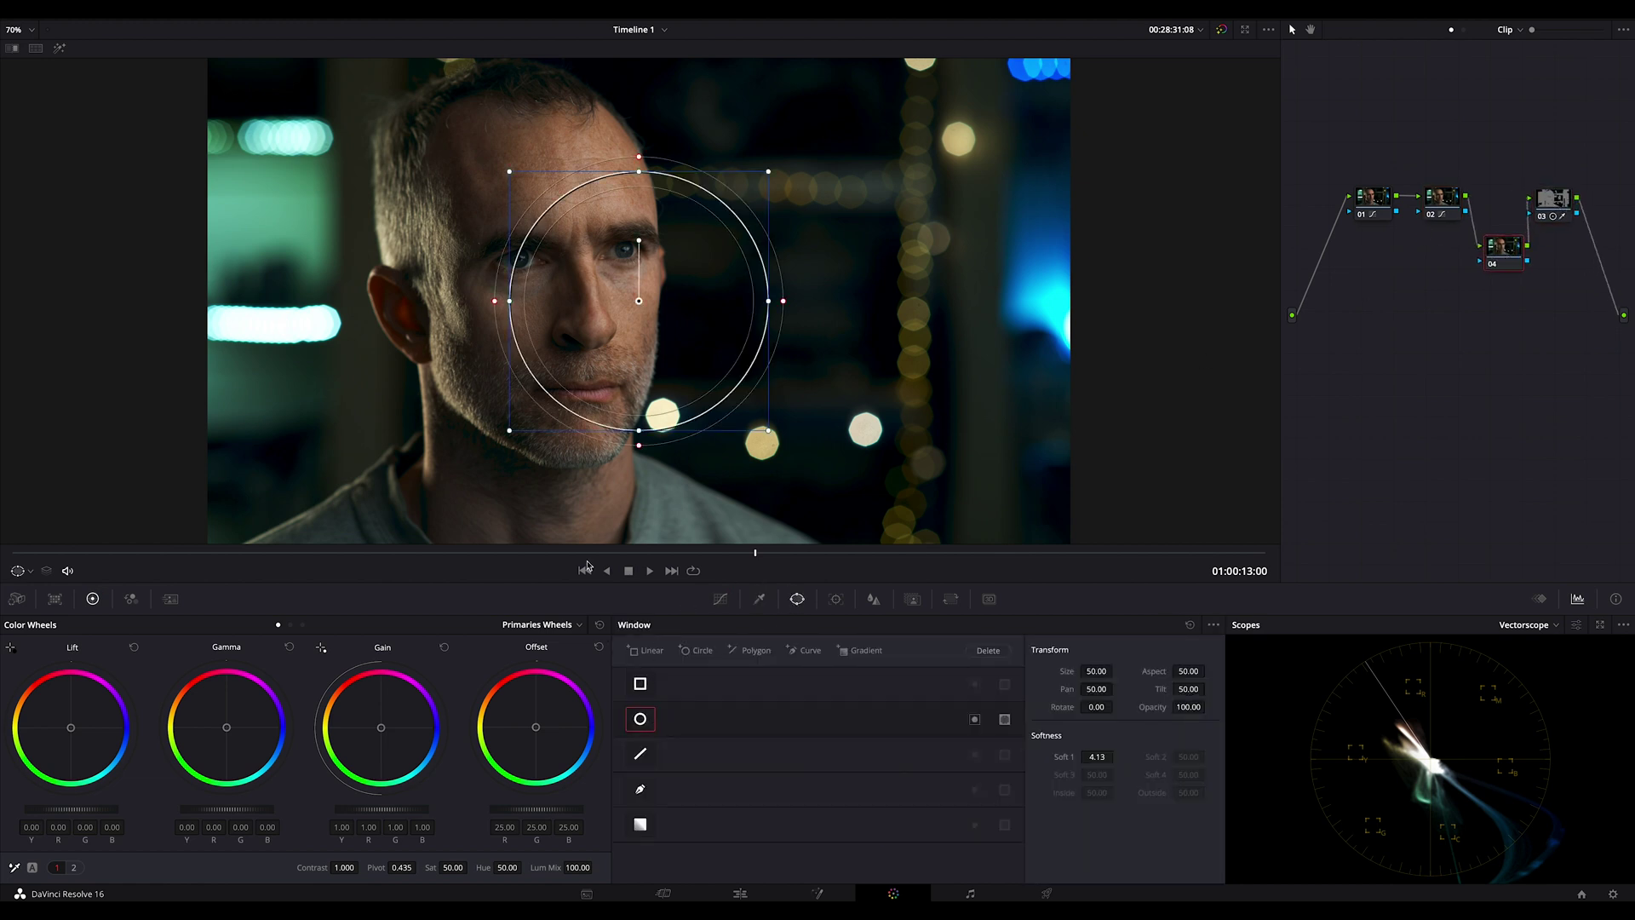
{"action": "left_click_drag", "start_coordinate": [644, 319], "coordinate": [574, 290]}
{"action": "mouse_move", "coordinate": [693, 272]}
{"action": "left_mouse_down"}
{"action": "mouse_move", "coordinate": [681, 252]}
{"action": "mouse_move", "coordinate": [675, 273]}
{"action": "left_mouse_up"}
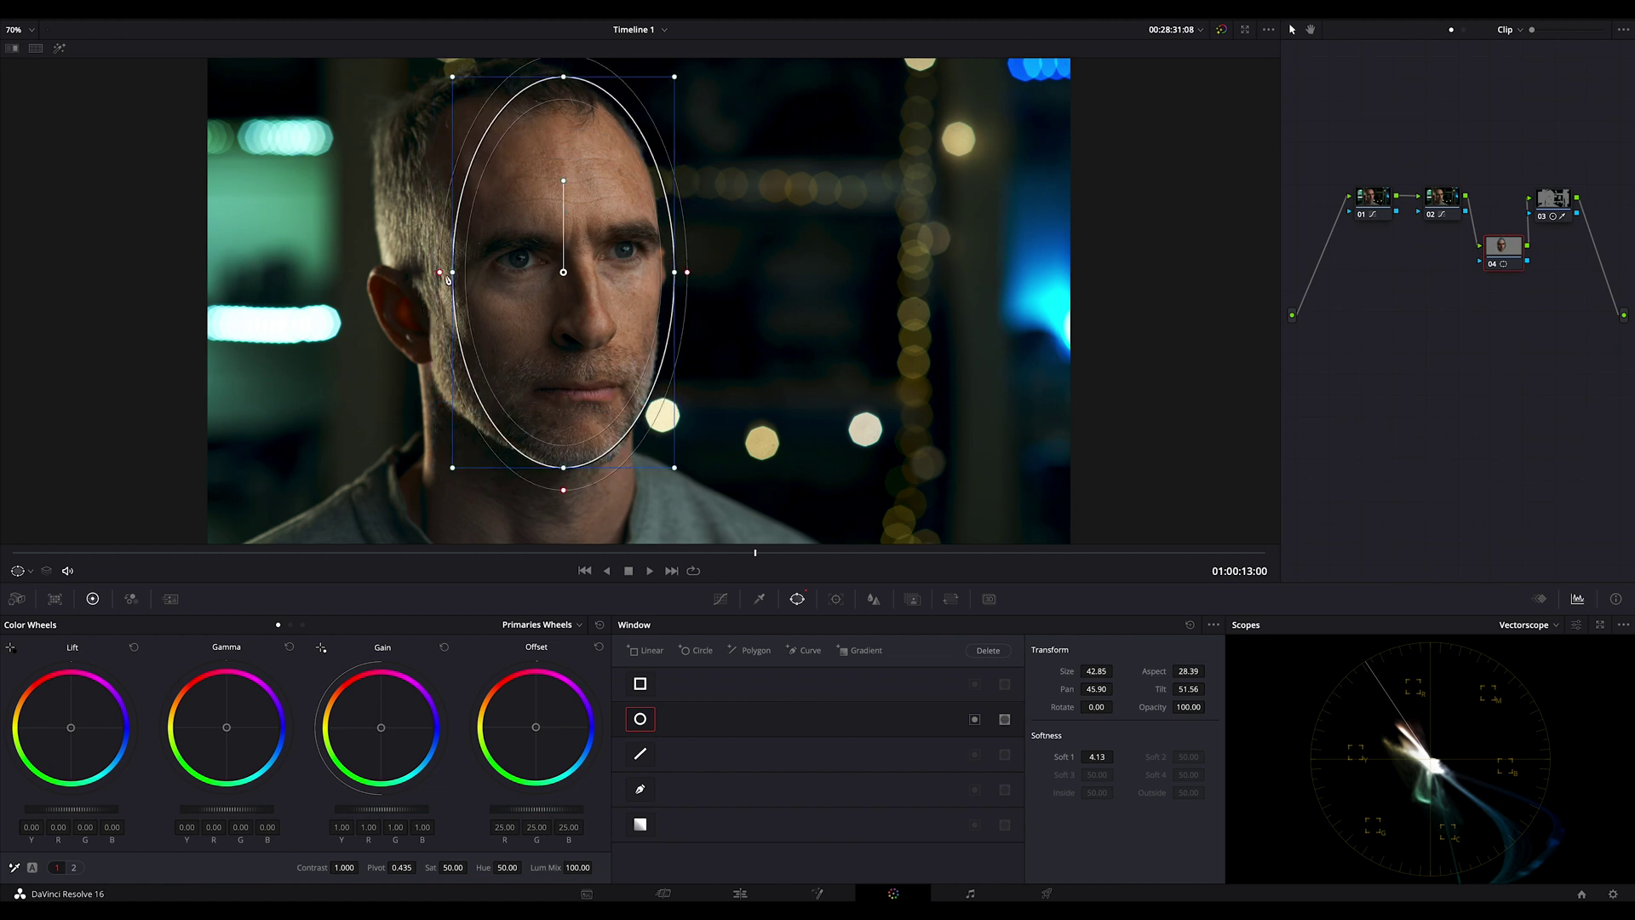
{"action": "left_click_drag", "start_coordinate": [436, 275], "coordinate": [414, 276]}
{"action": "left_click_drag", "start_coordinate": [545, 305], "coordinate": [535, 310]}
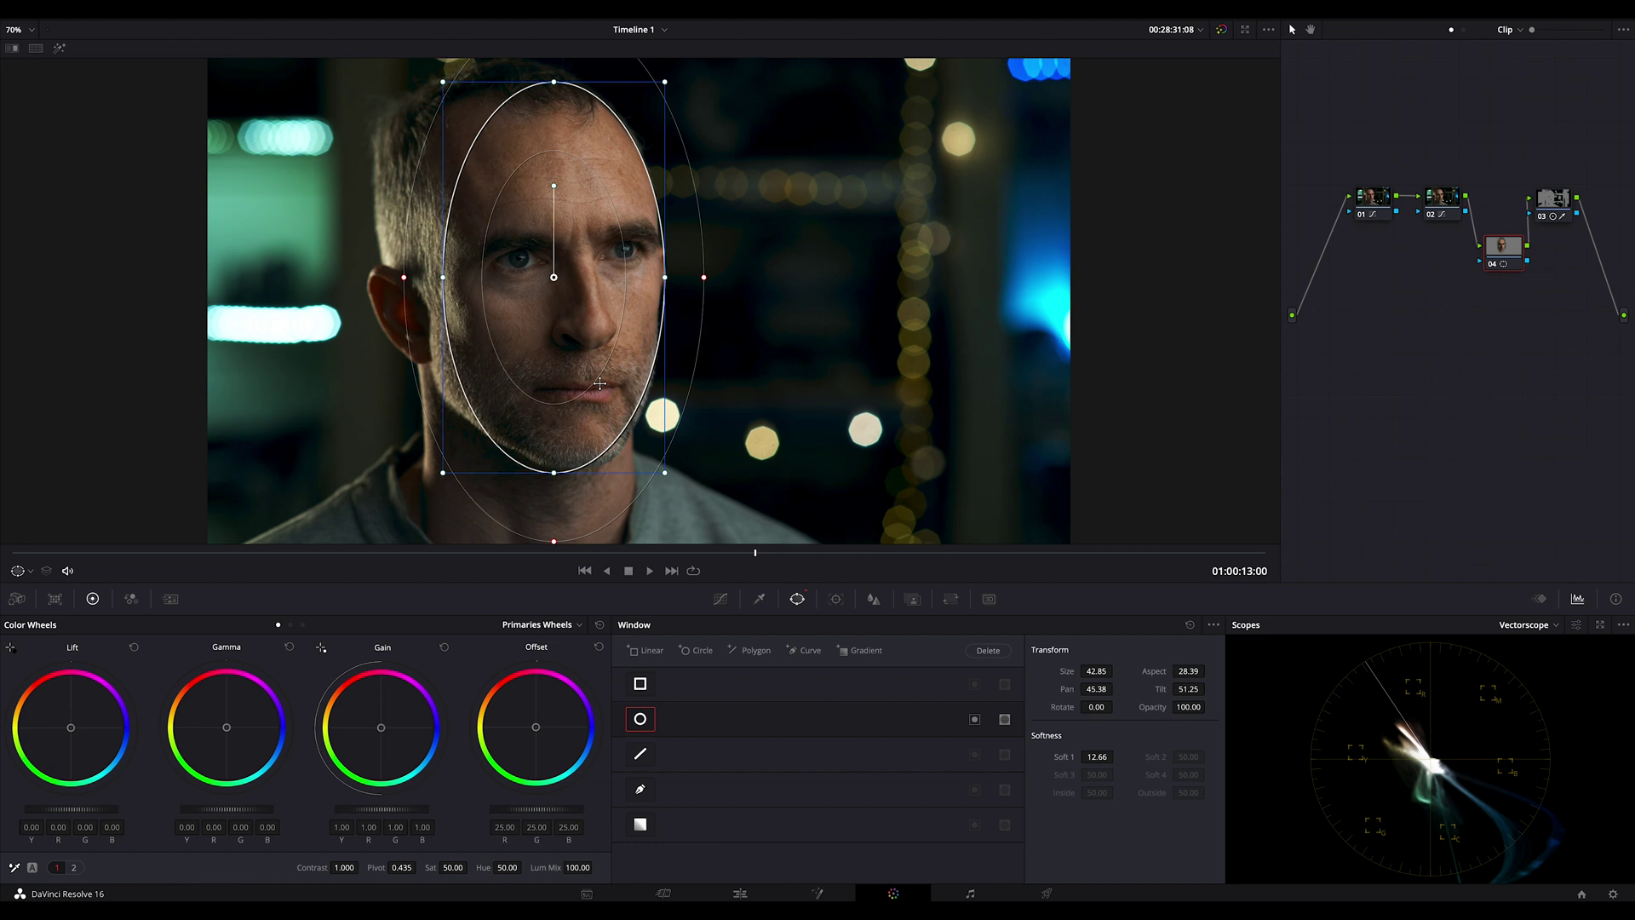
- On Primaries page 2, set node 04's Shadows to 28 and Midtone Detail to 15
{"action": "left_click", "coordinate": [720, 599]}
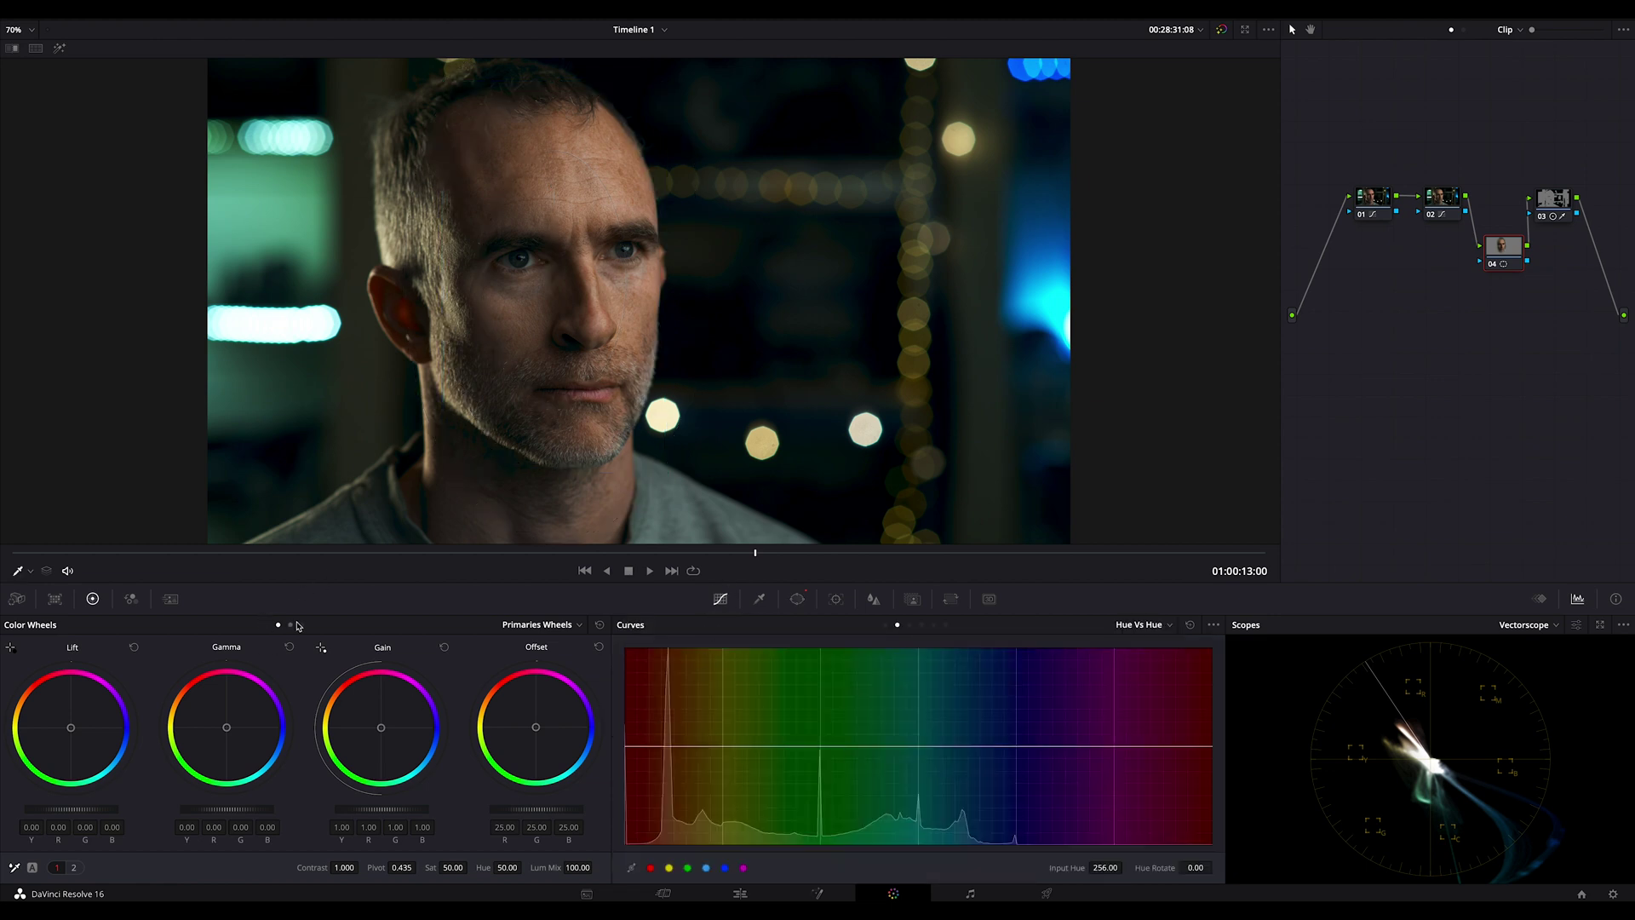
{"action": "left_click", "coordinate": [73, 868]}
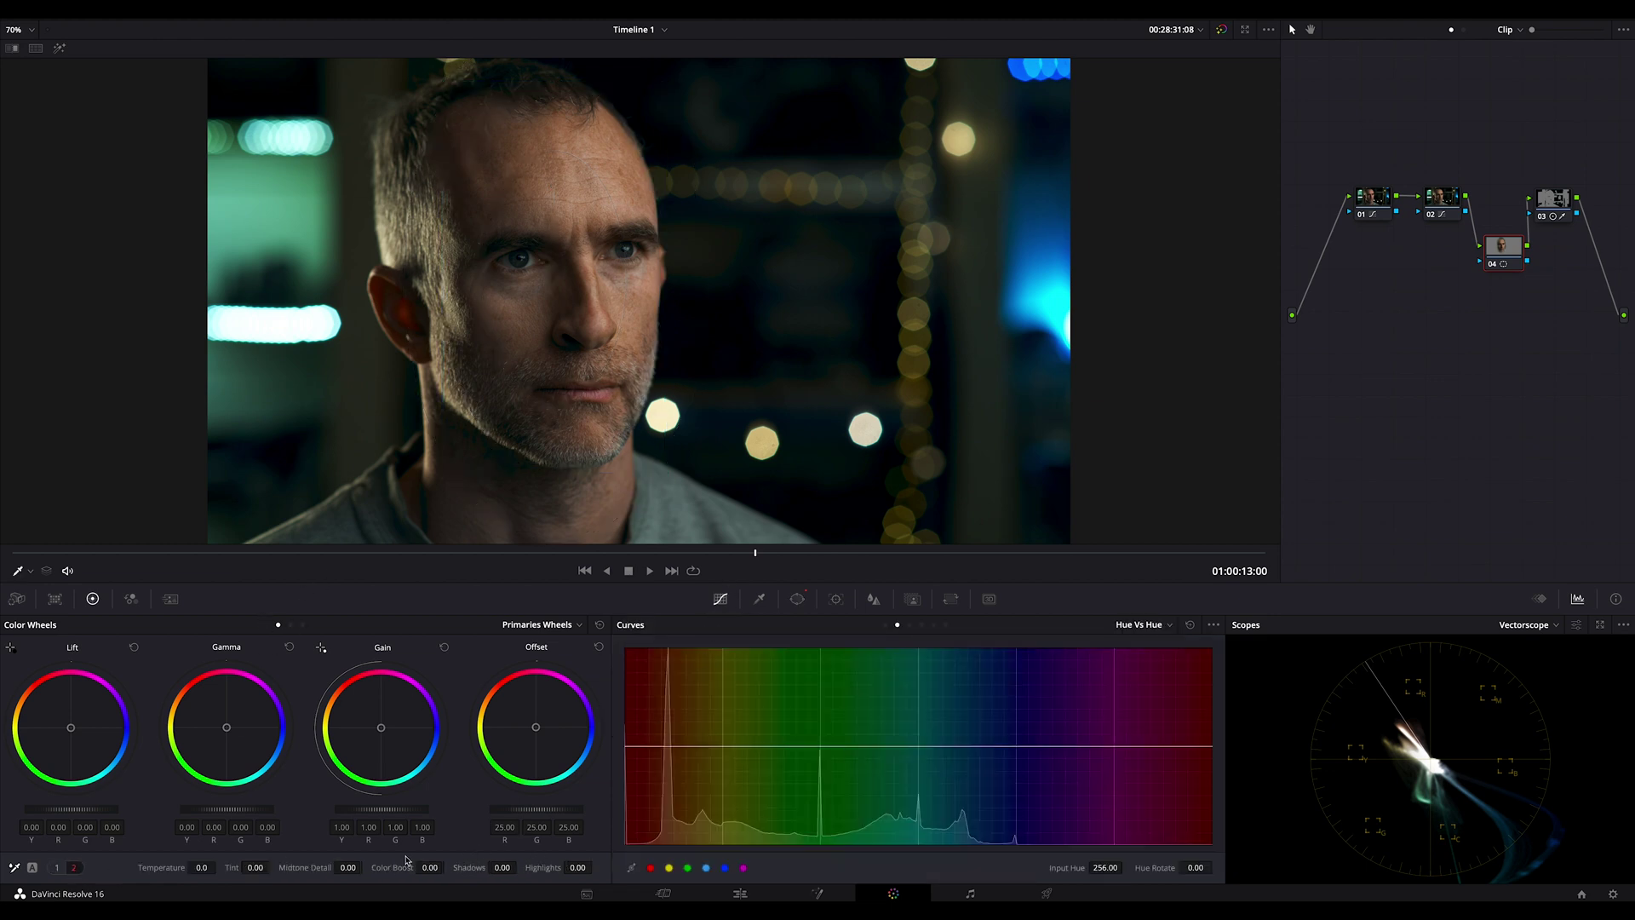
{"action": "left_click_drag", "start_coordinate": [502, 866], "coordinate": [542, 869]}
{"action": "left_click_drag", "start_coordinate": [343, 867], "coordinate": [368, 868]}
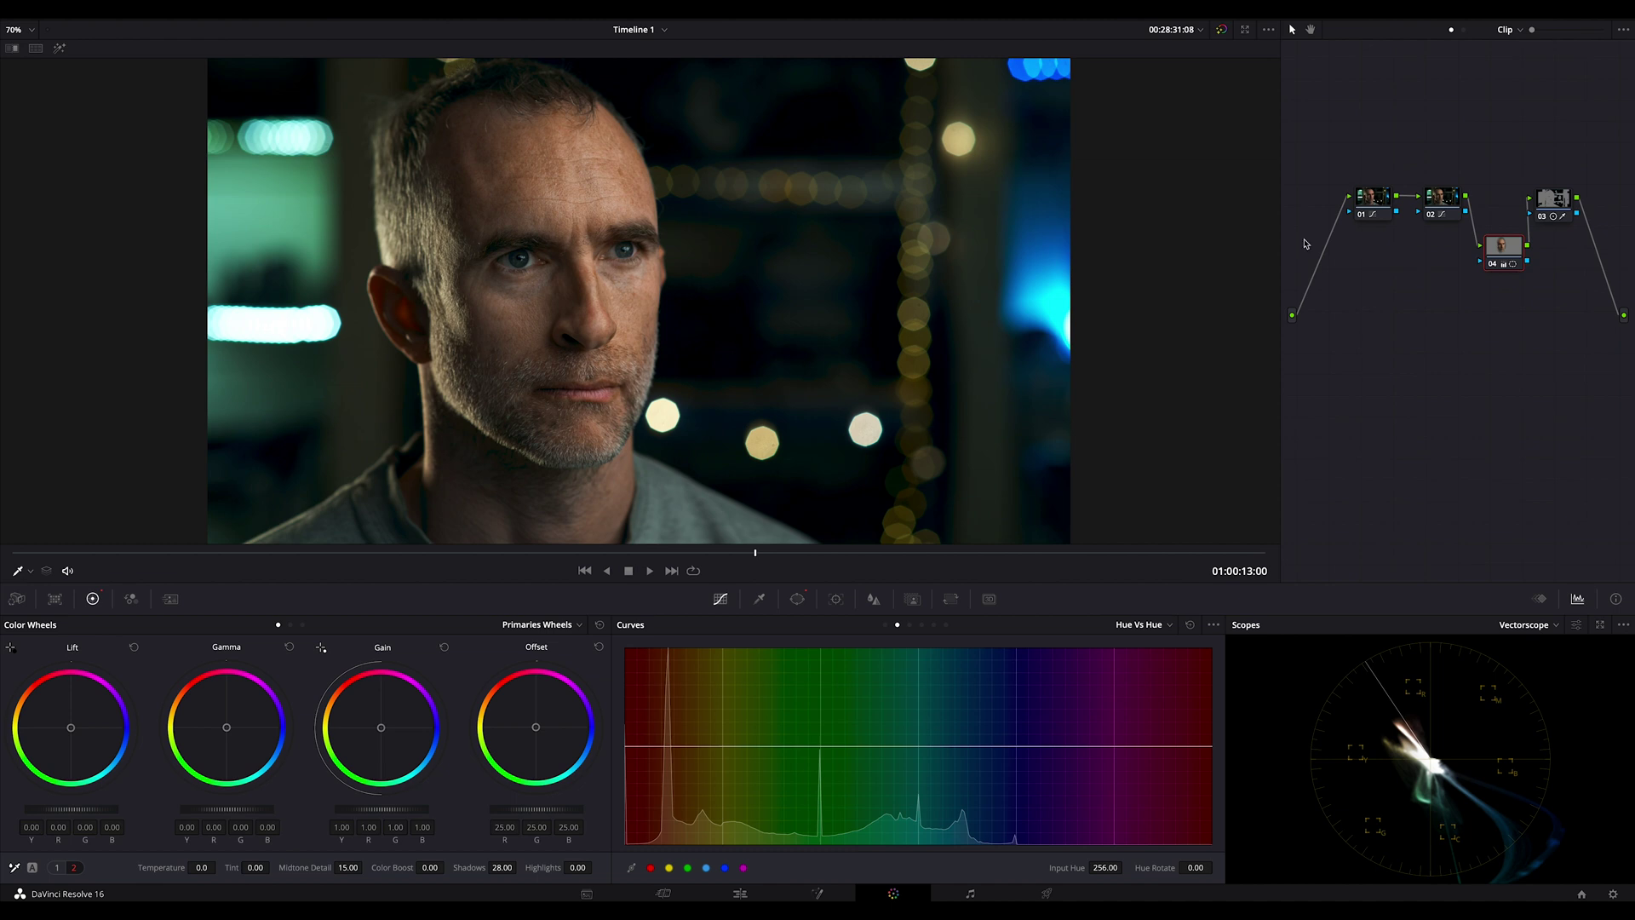
{"action": "left_click", "coordinate": [1438, 211]}
{"action": "left_click", "coordinate": [1373, 203]}
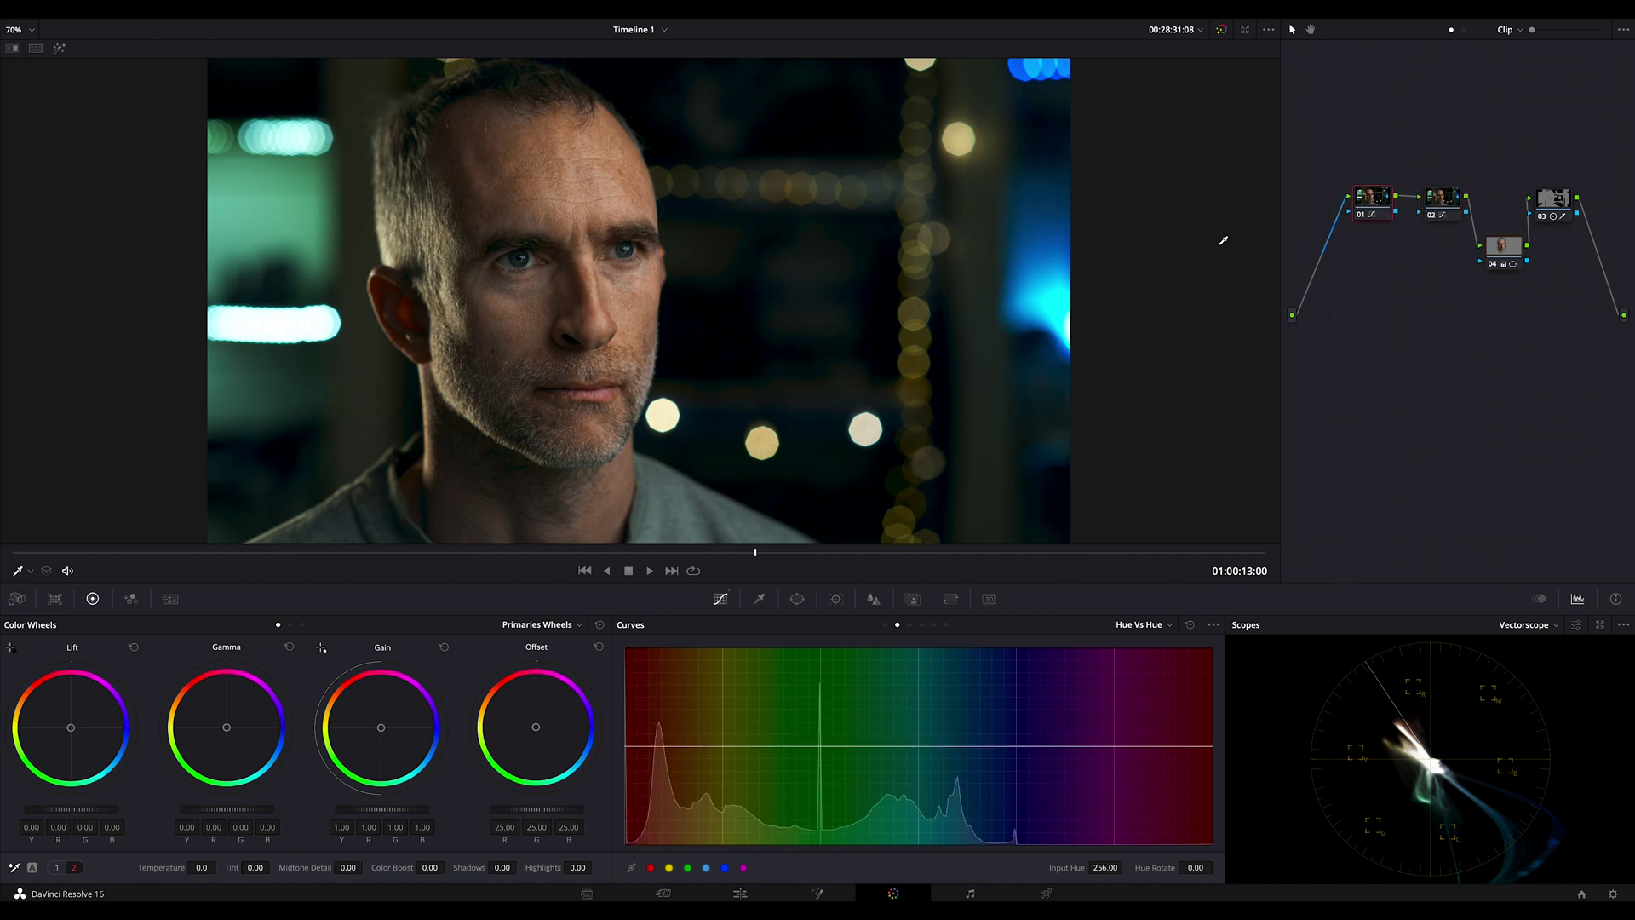
- Lower node 01's linked blur radius to 0.47 to lightly sharpen the image
{"action": "left_click", "coordinate": [873, 599]}
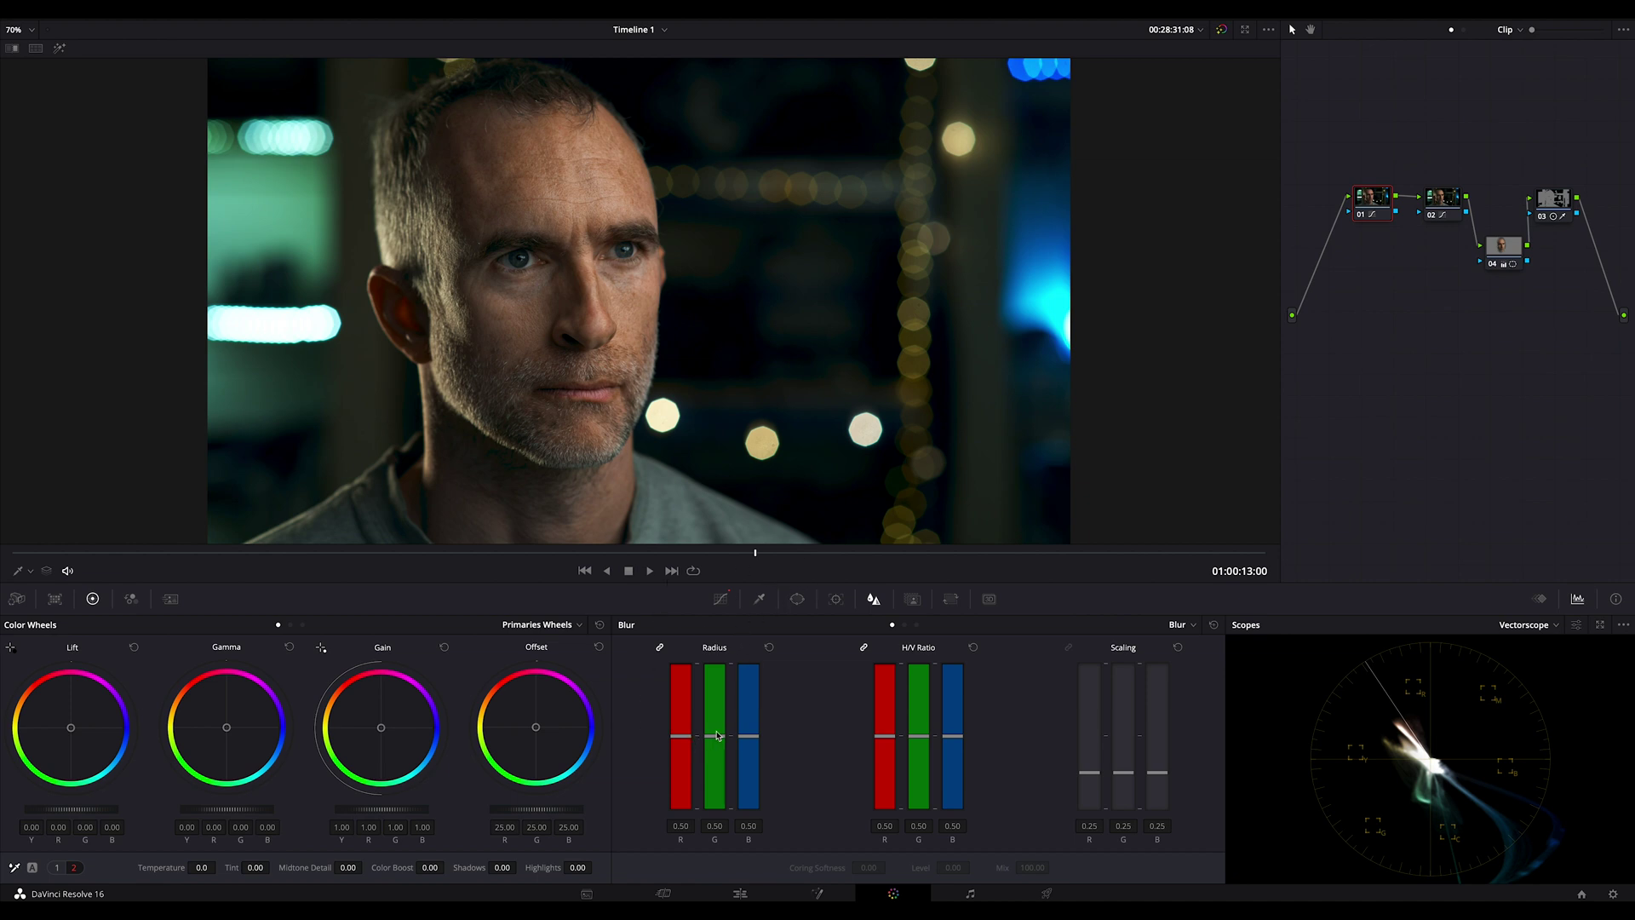
{"action": "left_click_drag", "start_coordinate": [720, 742], "coordinate": [720, 745]}
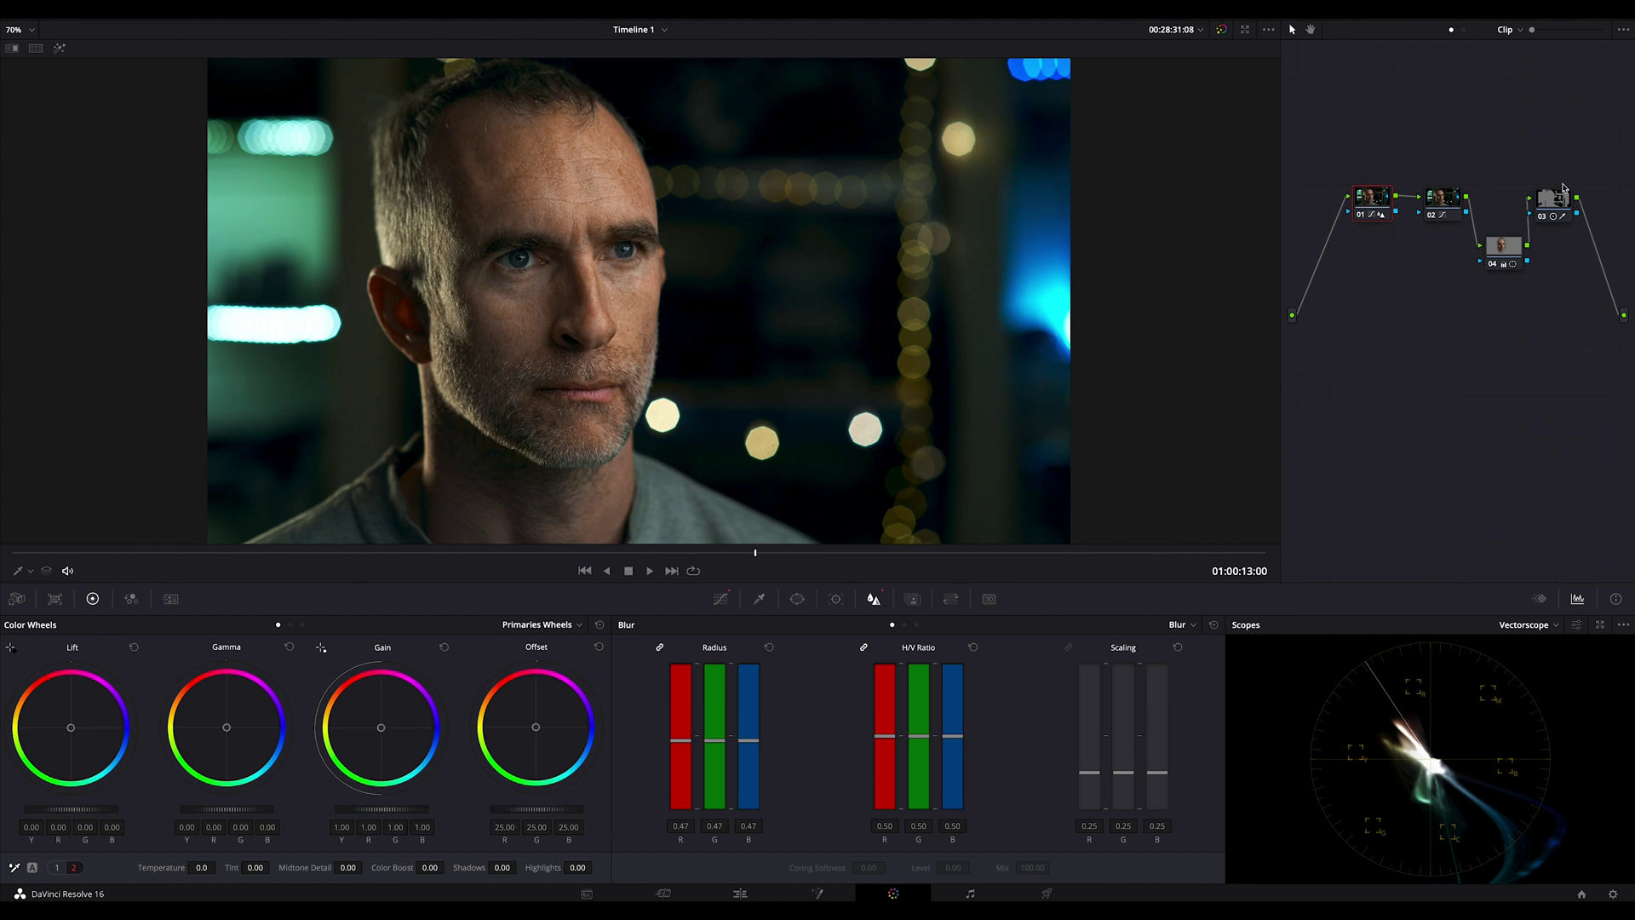
{"action": "left_click_drag", "start_coordinate": [1560, 206], "coordinate": [1552, 199]}
- Add serial node 05 after node 04 with a near-vertical gradient over the right background
{"action": "left_click", "coordinate": [1492, 263]}
{"action": "key", "text": "alt+s"}
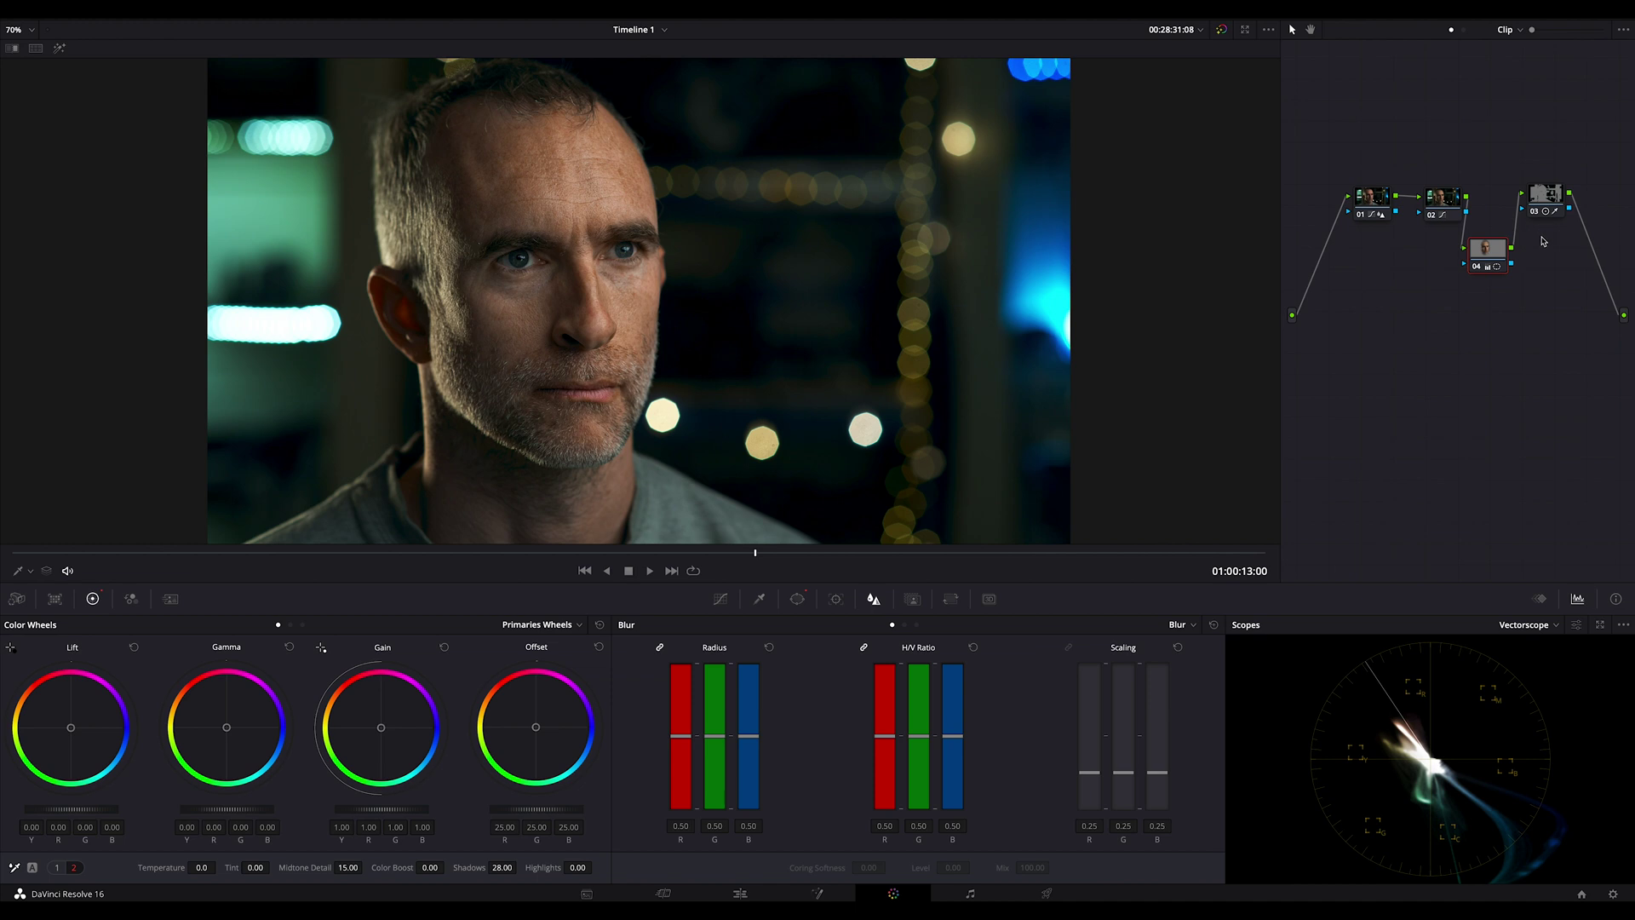
{"action": "left_click", "coordinate": [797, 599]}
{"action": "left_click", "coordinate": [640, 825]}
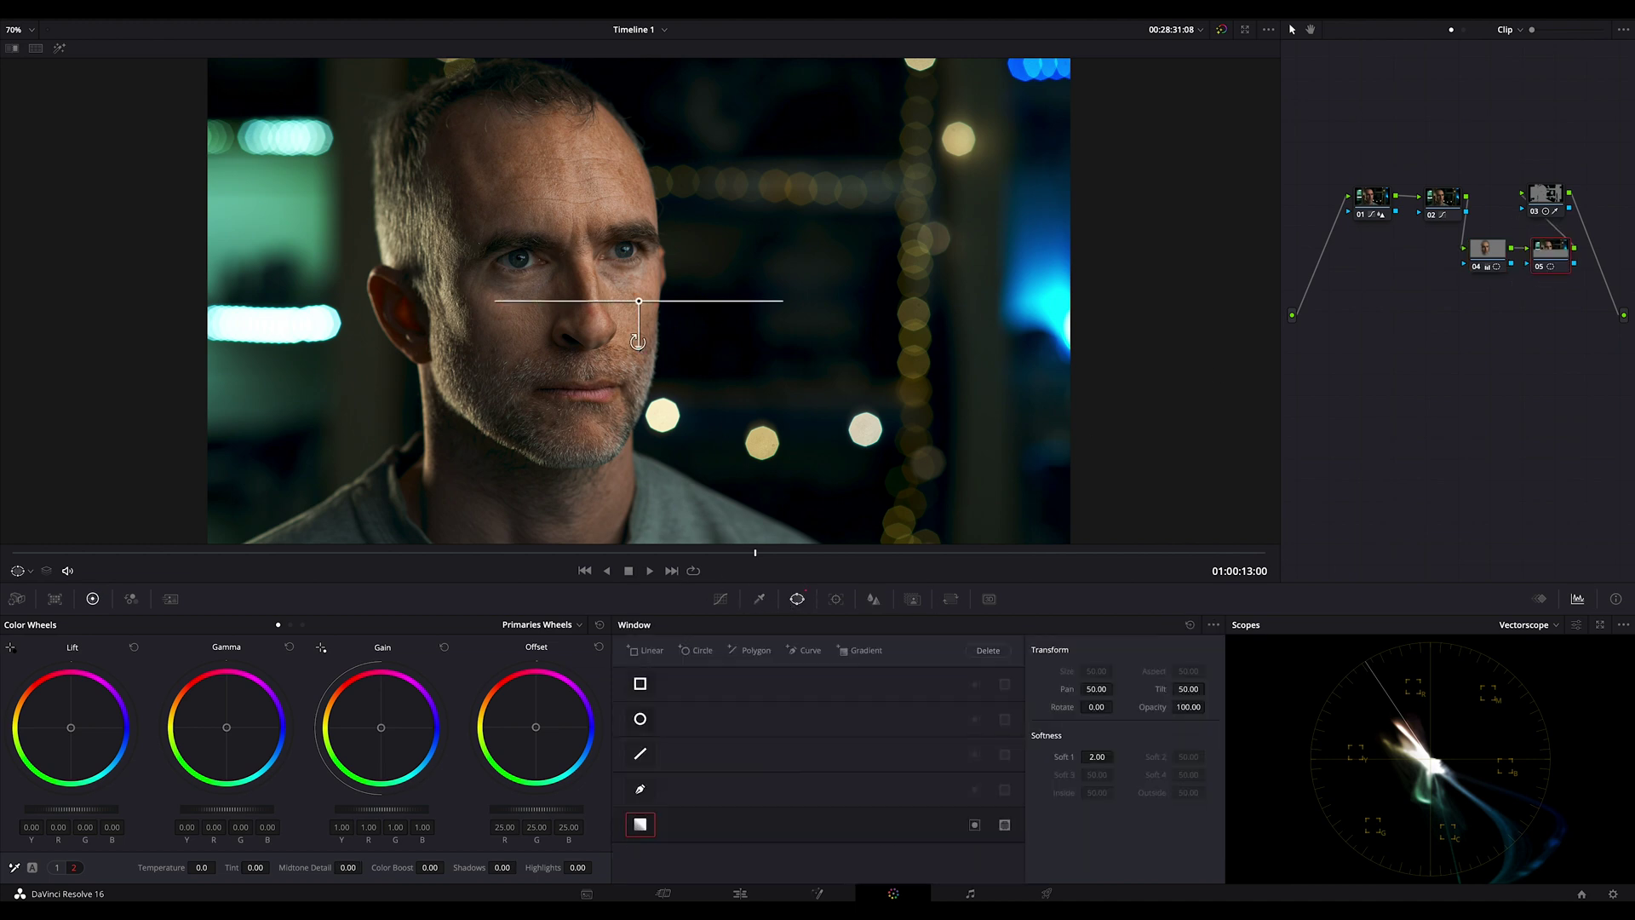
{"action": "left_click_drag", "start_coordinate": [640, 345], "coordinate": [501, 312]}
{"action": "left_click_drag", "start_coordinate": [638, 300], "coordinate": [694, 310]}
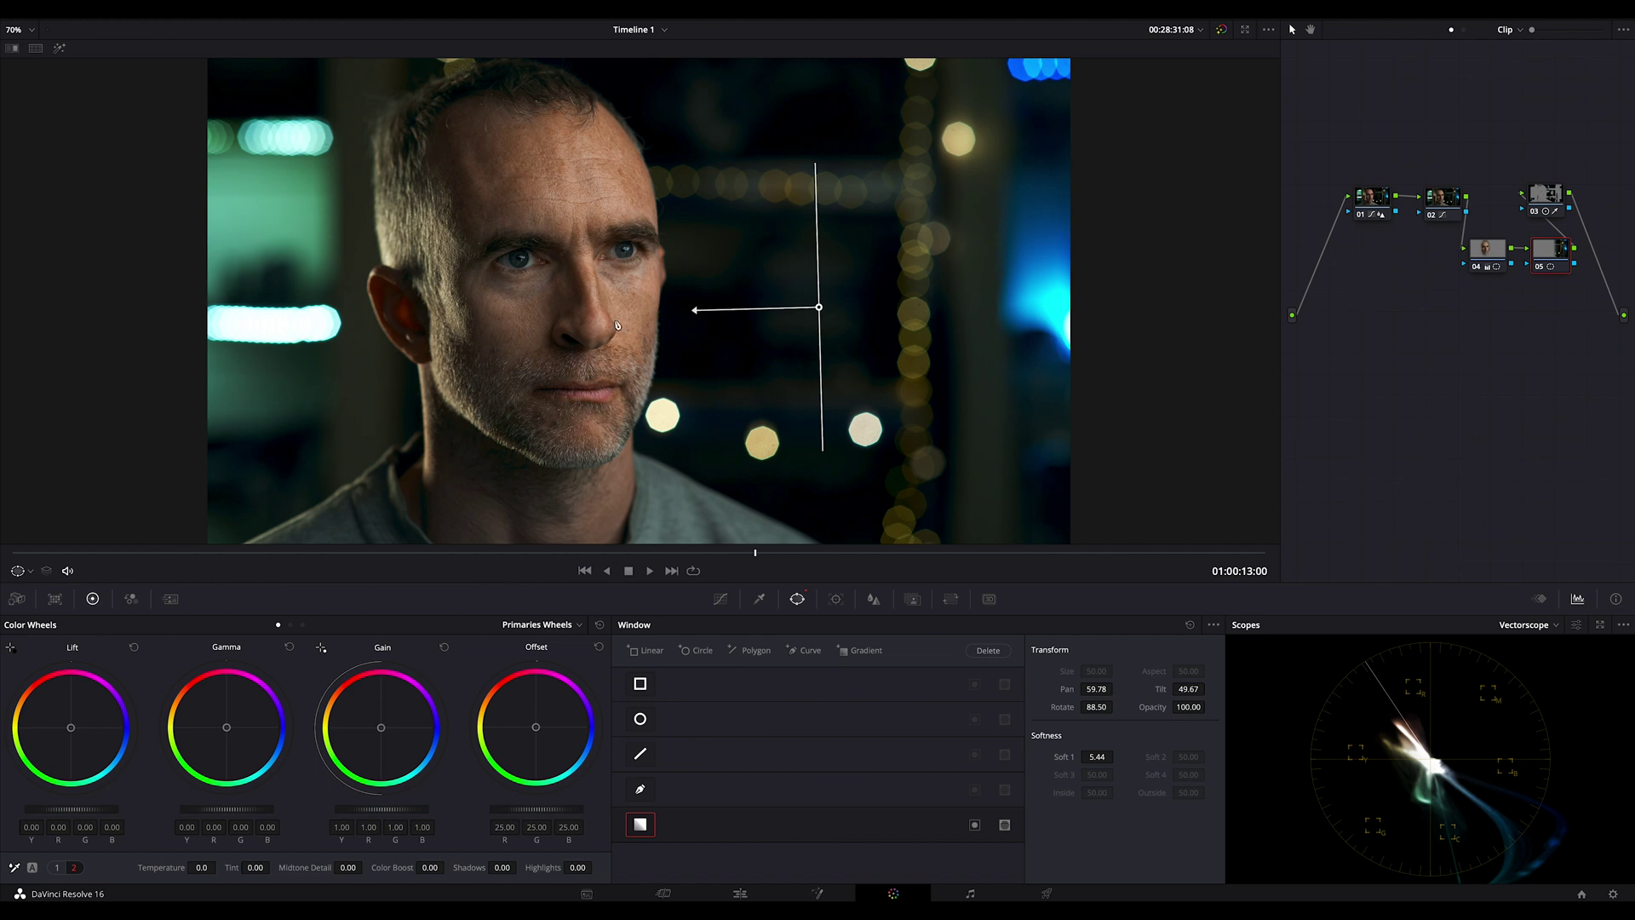
- Pull the custom curve down to darken the right background and show the Waveform scope
{"action": "left_click", "coordinate": [721, 599]}
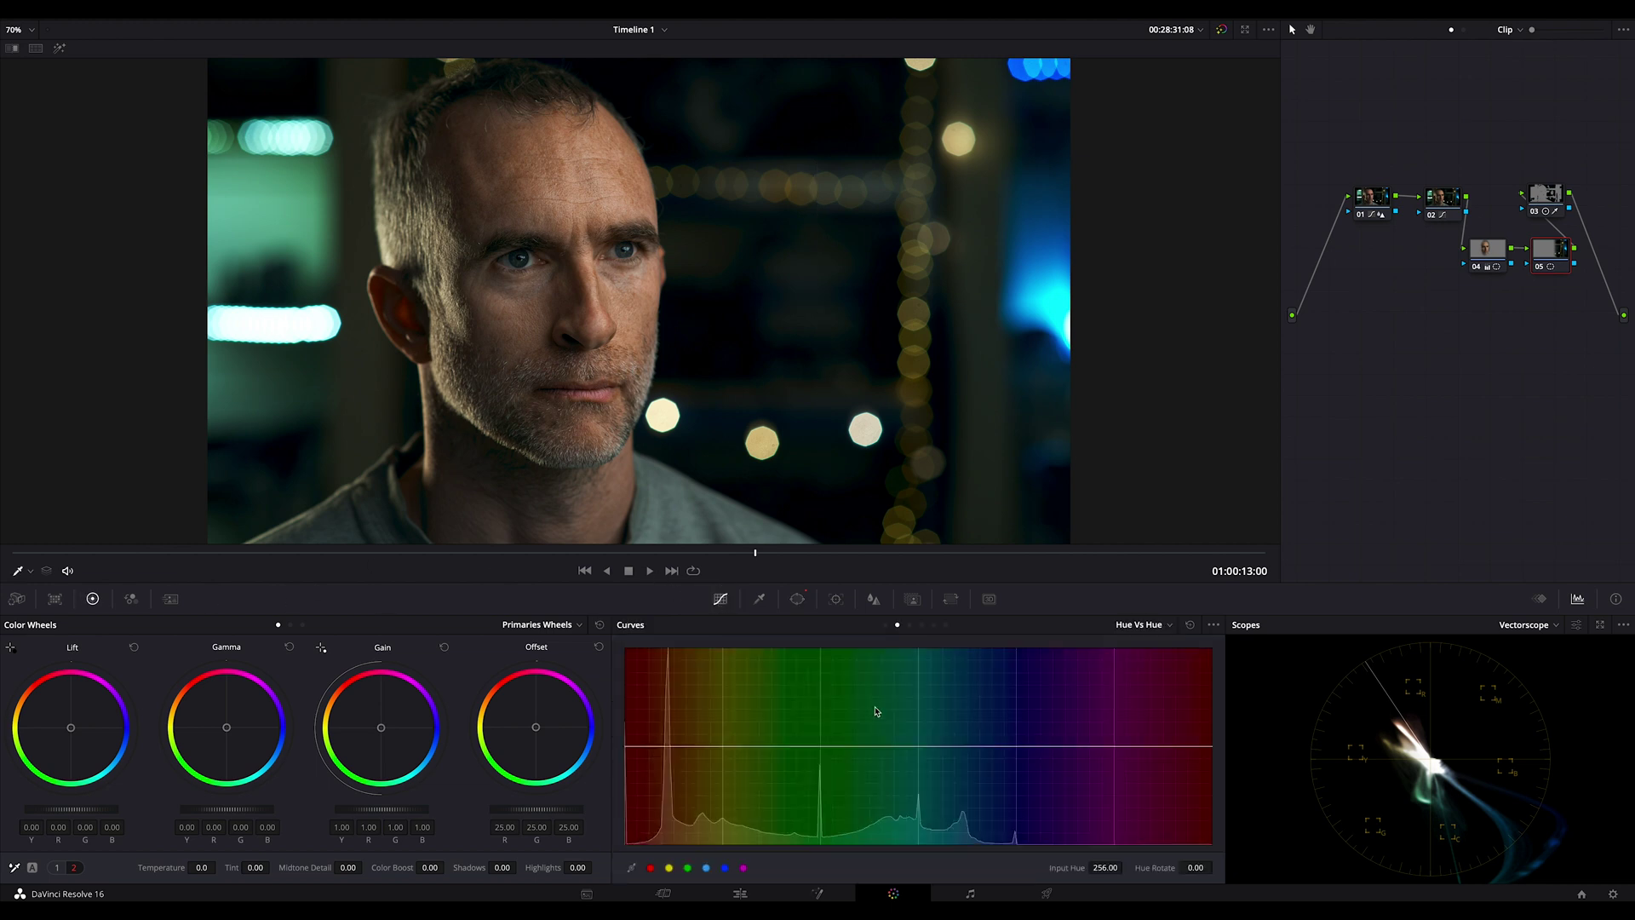
{"action": "left_click", "coordinate": [885, 624]}
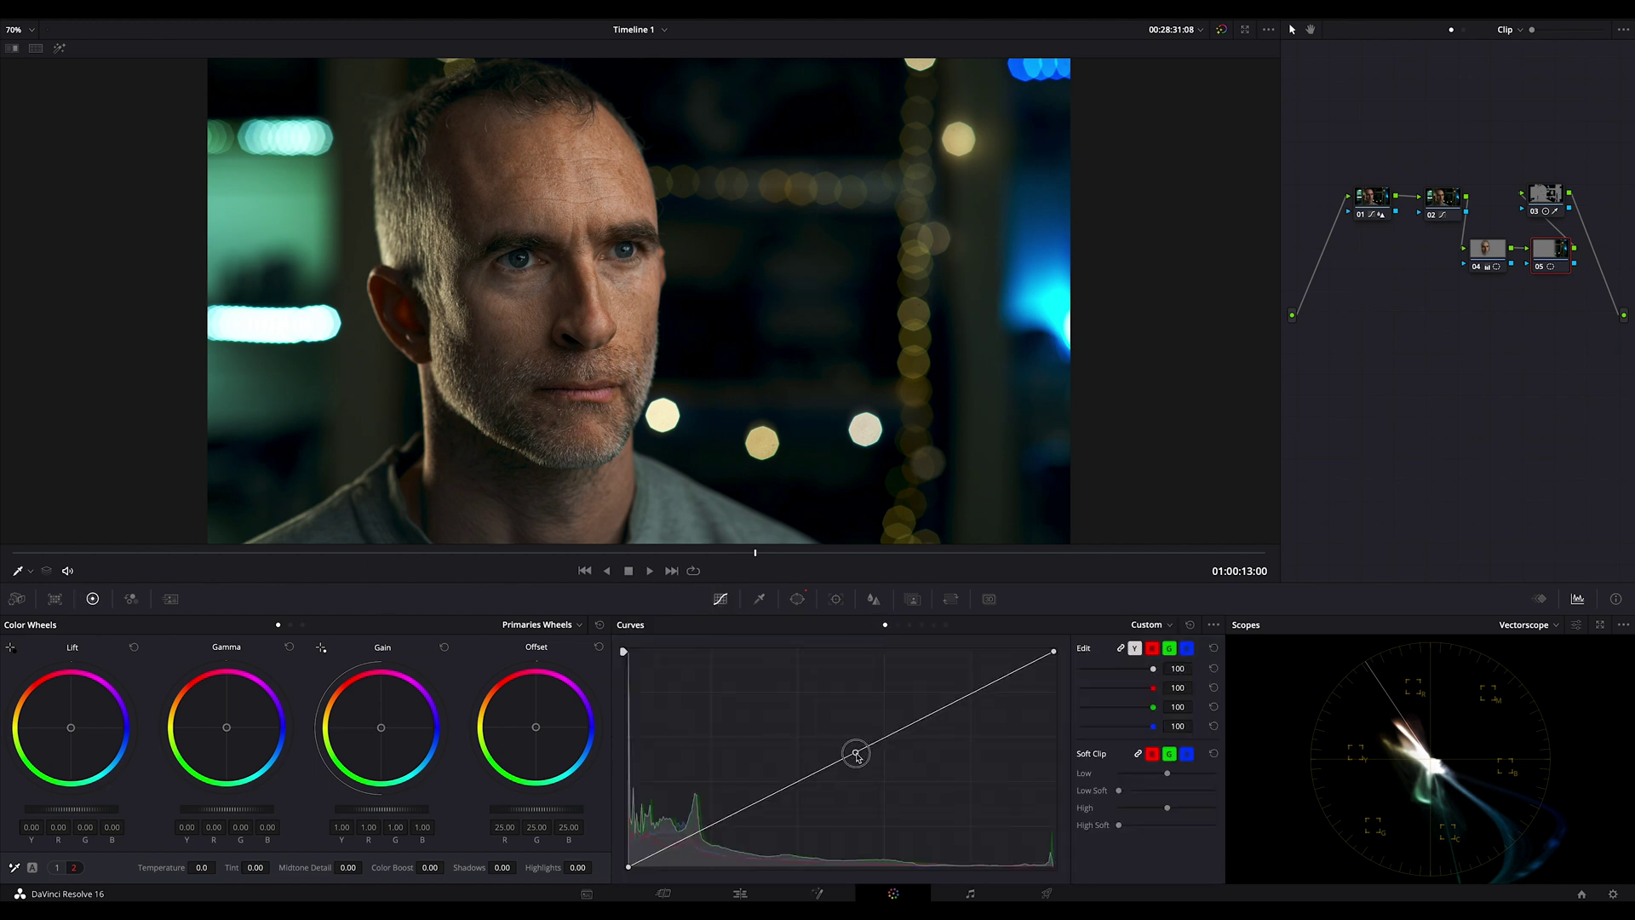
{"action": "left_click_drag", "start_coordinate": [854, 751], "coordinate": [874, 770]}
{"action": "left_click", "coordinate": [1526, 629]}
{"action": "left_click", "coordinate": [1534, 660]}
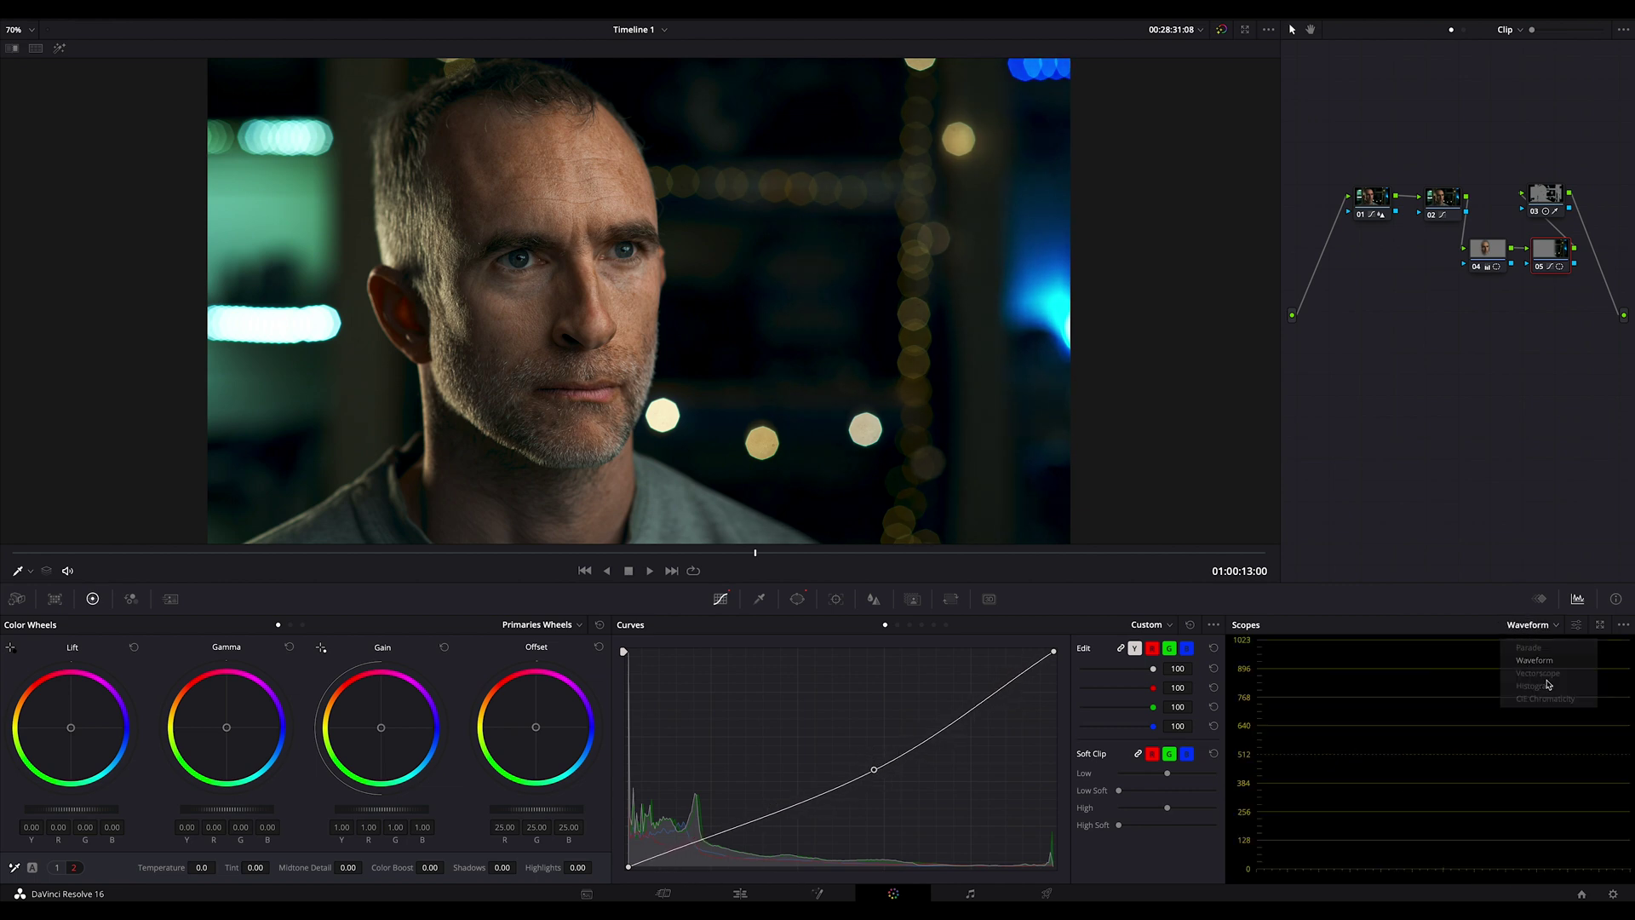
{"action": "mouse_move", "coordinate": [868, 760]}
{"action": "left_mouse_down"}
{"action": "mouse_move", "coordinate": [850, 745]}
{"action": "mouse_move", "coordinate": [861, 771]}
{"action": "left_mouse_up"}
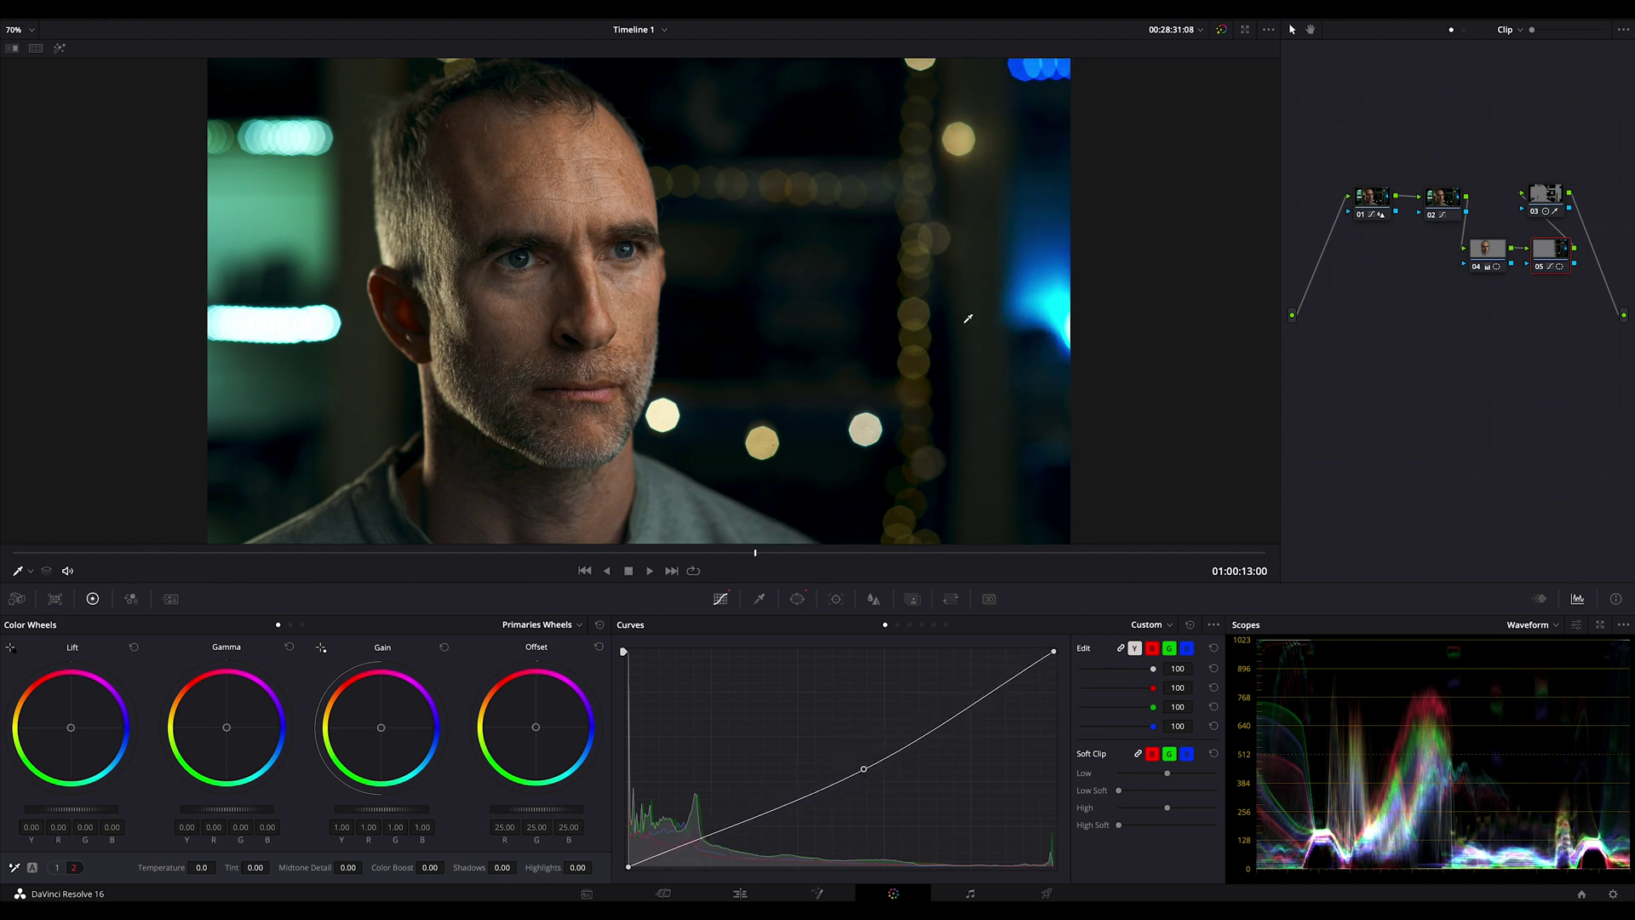
- Add a second vertical gradient over the left background in node 05, then disable the node to compare
{"action": "left_click", "coordinate": [797, 599]}
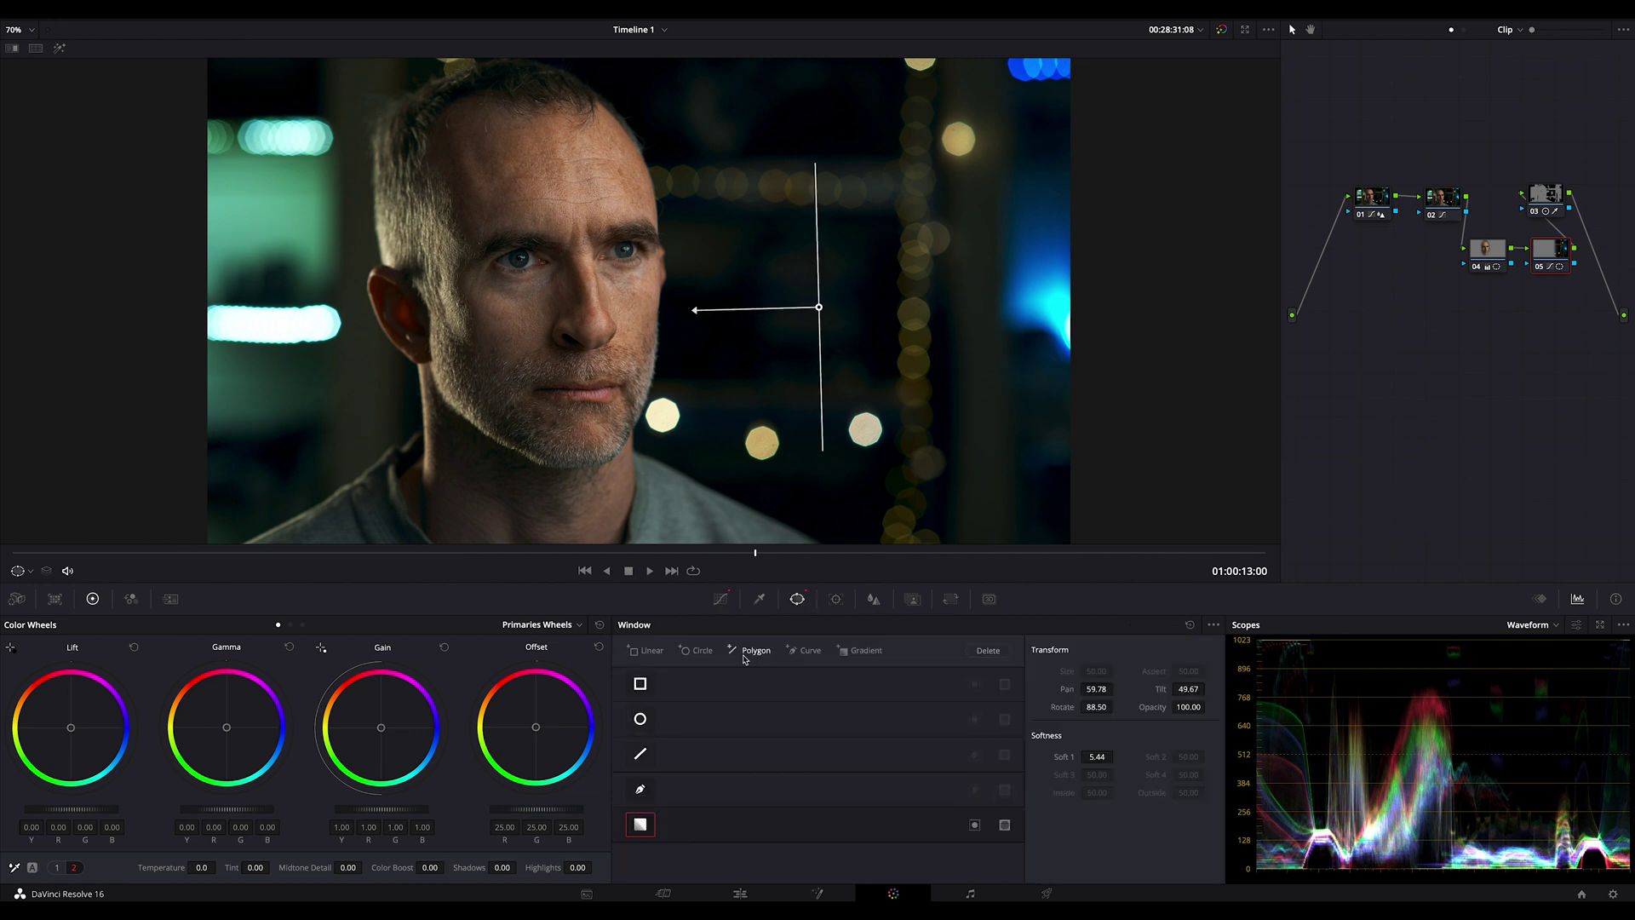
{"action": "left_click", "coordinate": [867, 650]}
{"action": "left_click_drag", "start_coordinate": [643, 343], "coordinate": [421, 304]}
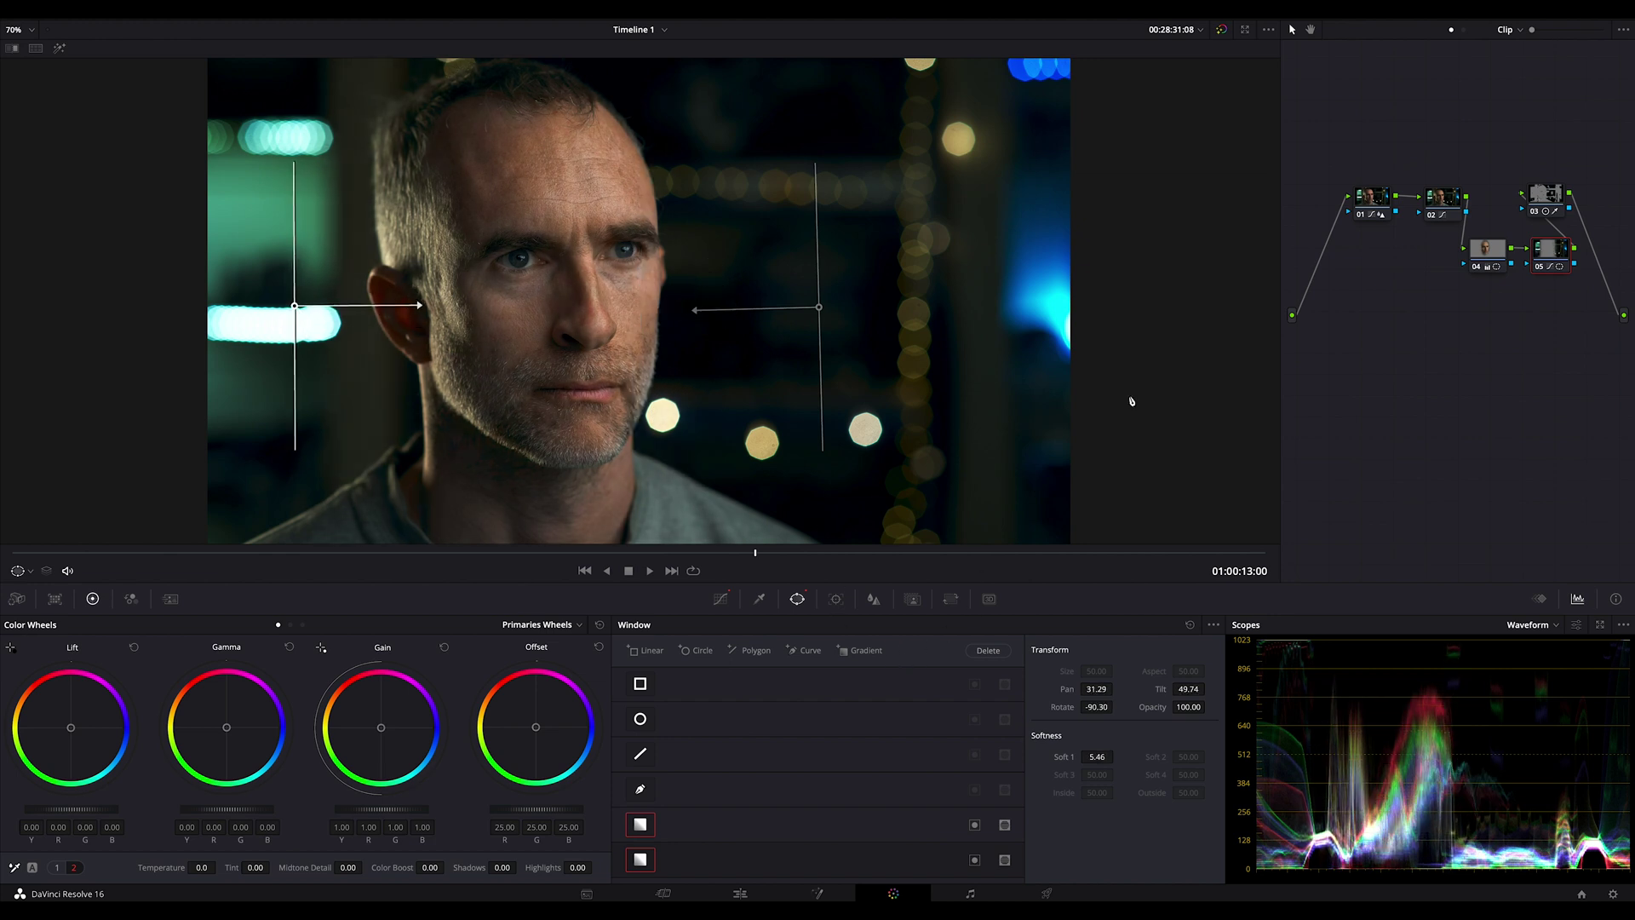
{"action": "left_click", "coordinate": [720, 599]}
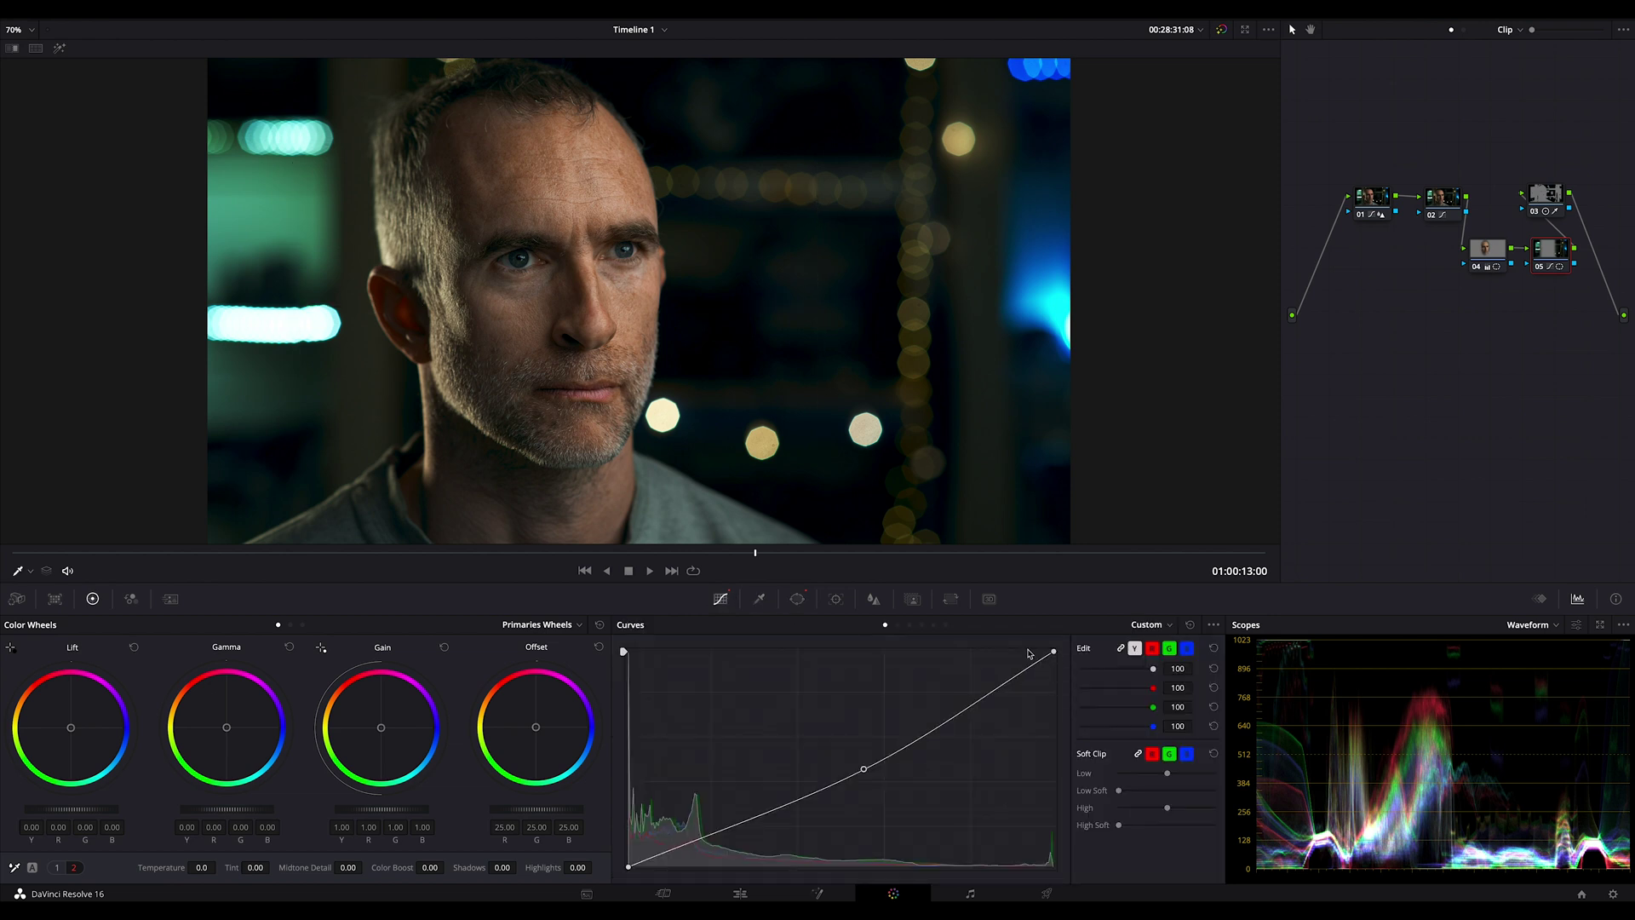
{"action": "key", "text": "ctrl+d"}
{"action": "key", "text": "ctrl+d"}
- Scrub to a later frame near 01:00:14:03 and show the Camera Raw settings
{"action": "mouse_move", "coordinate": [810, 552]}
{"action": "left_mouse_down"}
{"action": "mouse_move", "coordinate": [1073, 581]}
{"action": "mouse_move", "coordinate": [818, 582]}
{"action": "left_mouse_up"}
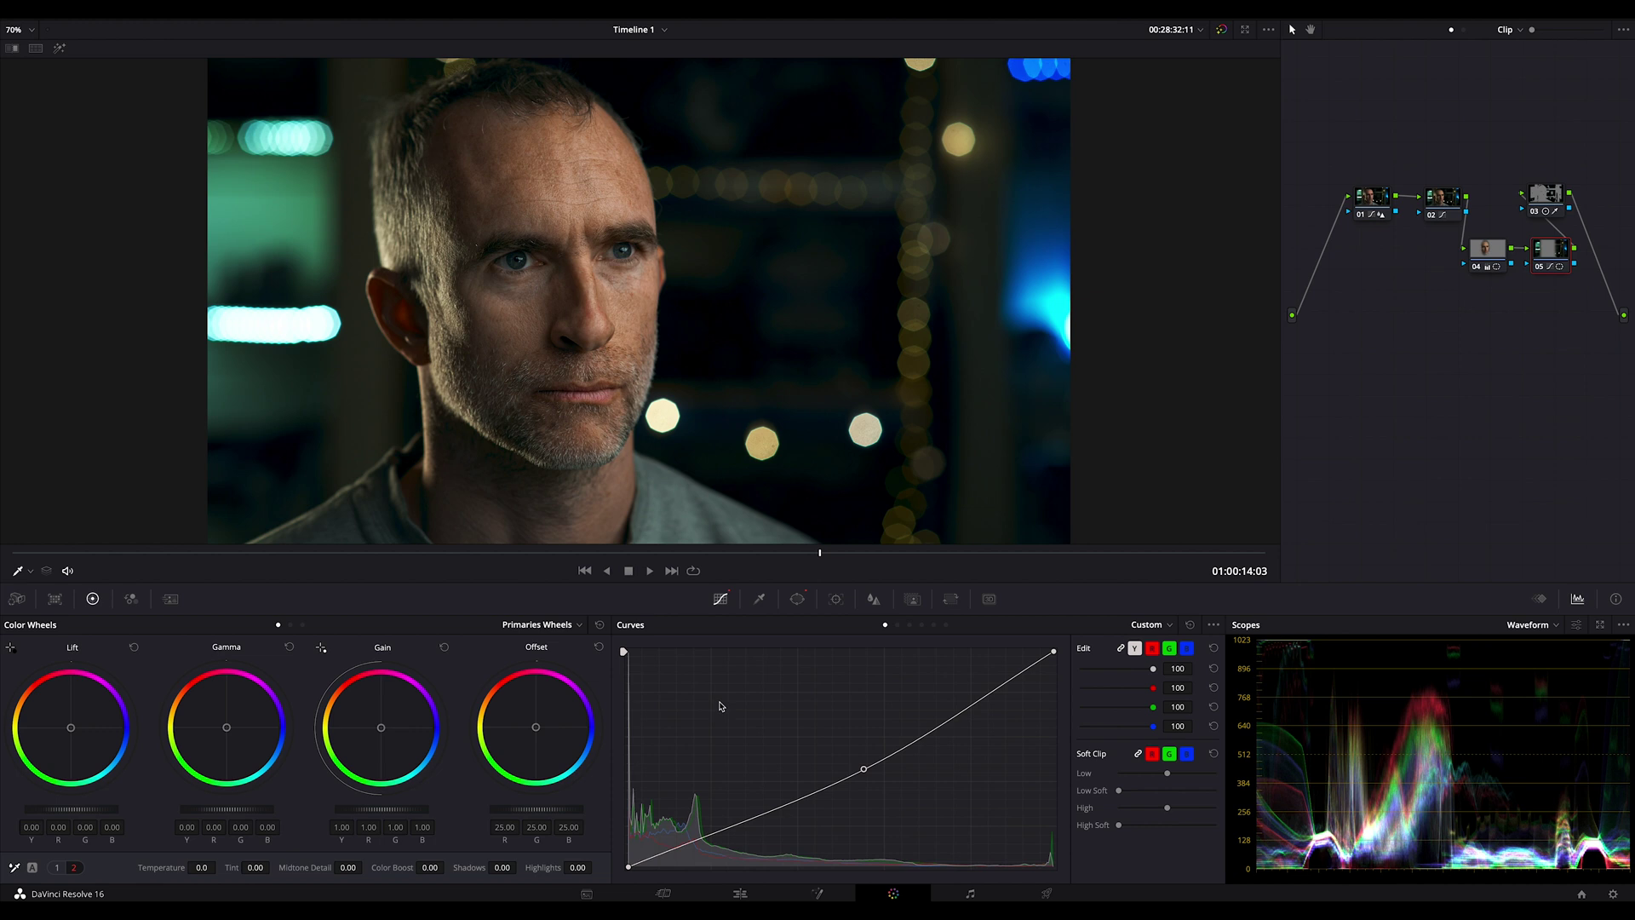
{"action": "key", "text": "alt+shift+r"}
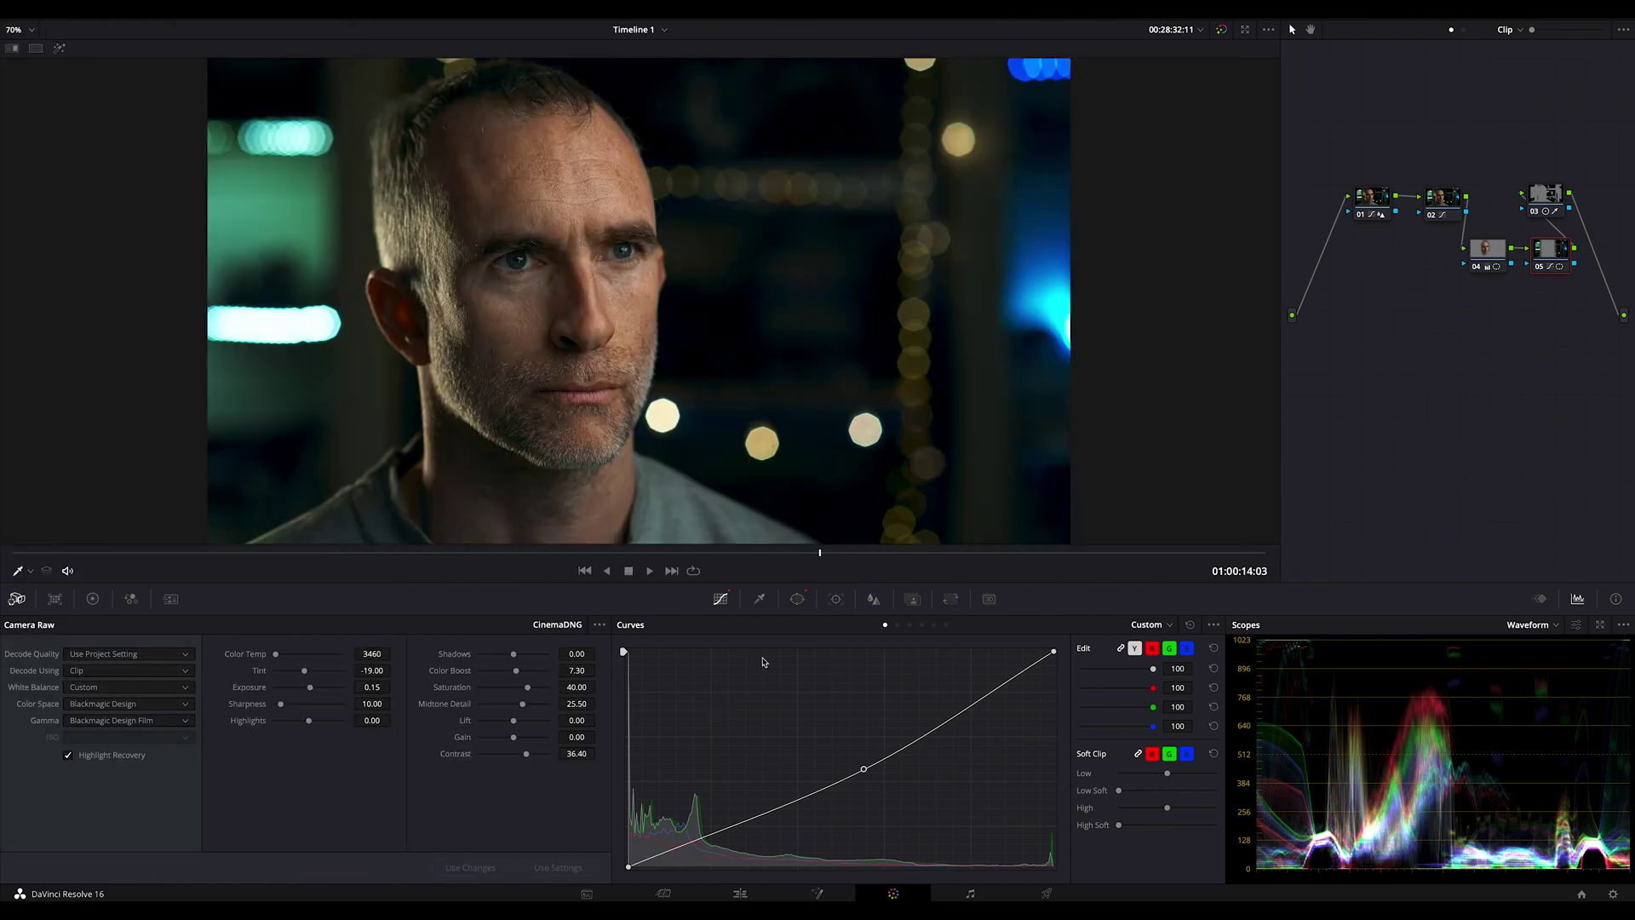